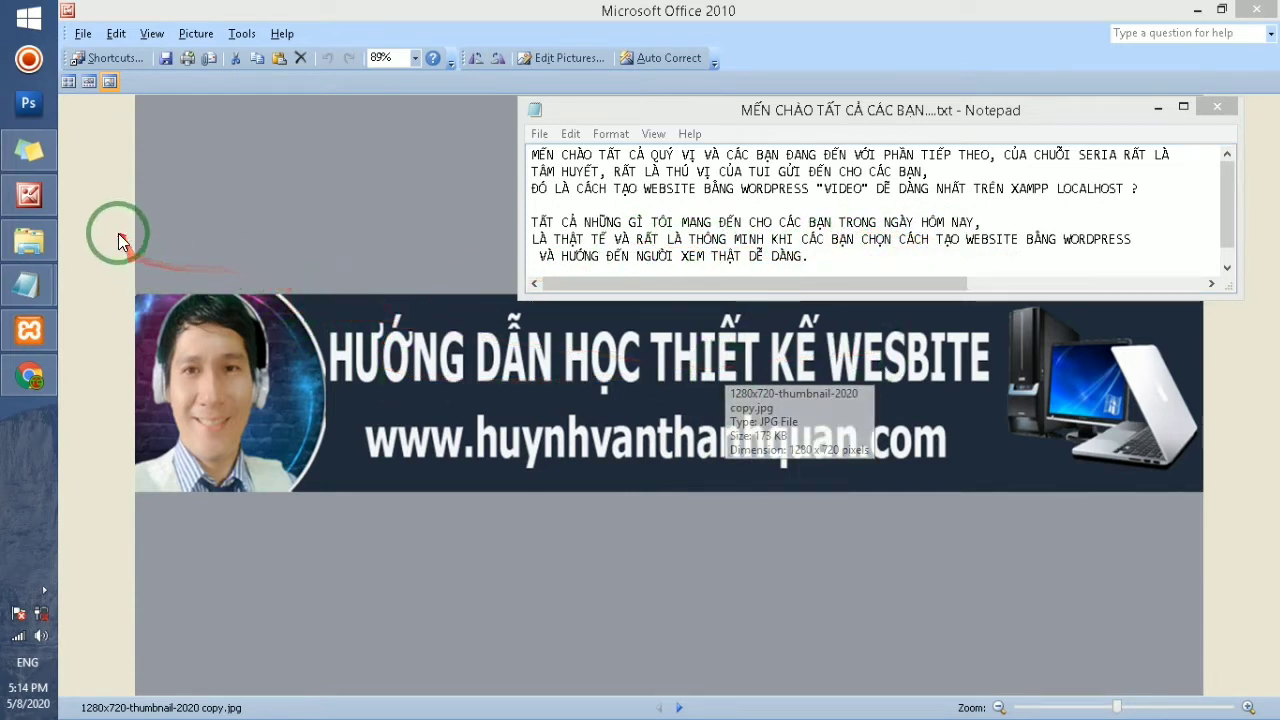
# - Bring up the XAMPP Control Panel and examine the Lesson 1 title in the course outline text file
pyautogui.click(29, 333)
pyautogui.moveTo(794, 97); pyautogui.dragTo(820, 143)
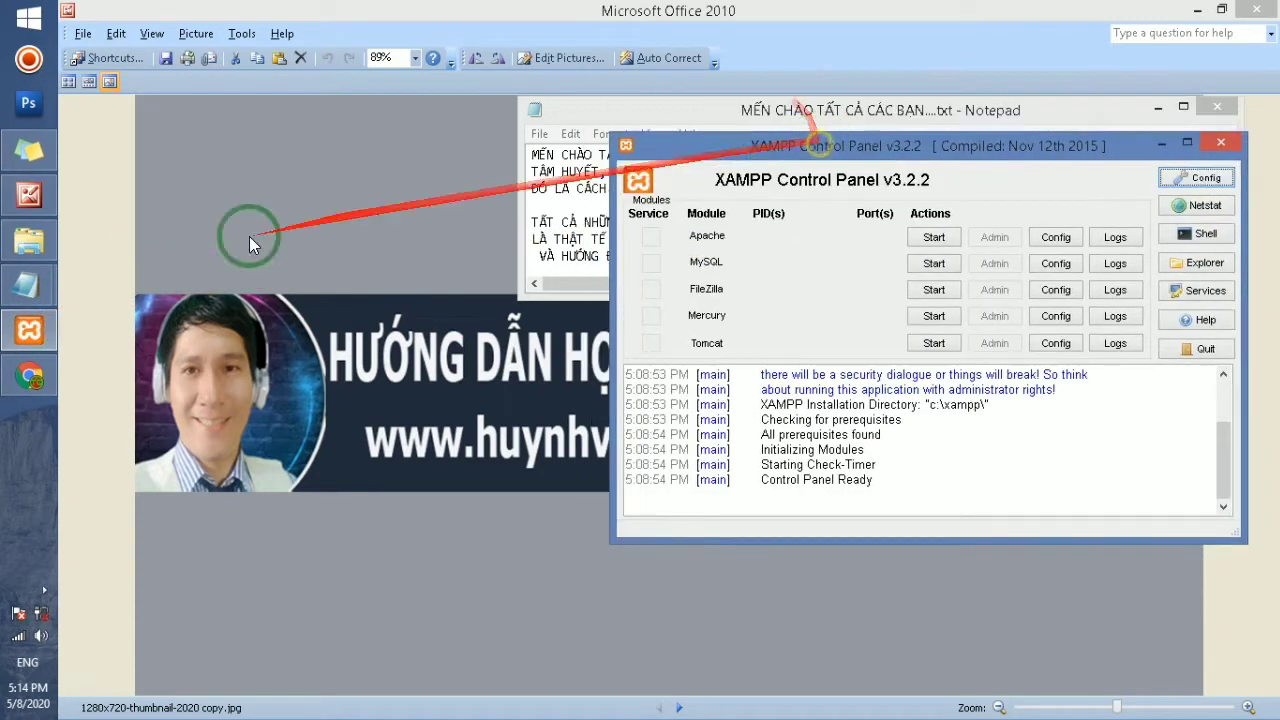
pyautogui.click(27, 288)
pyautogui.click(116, 269)
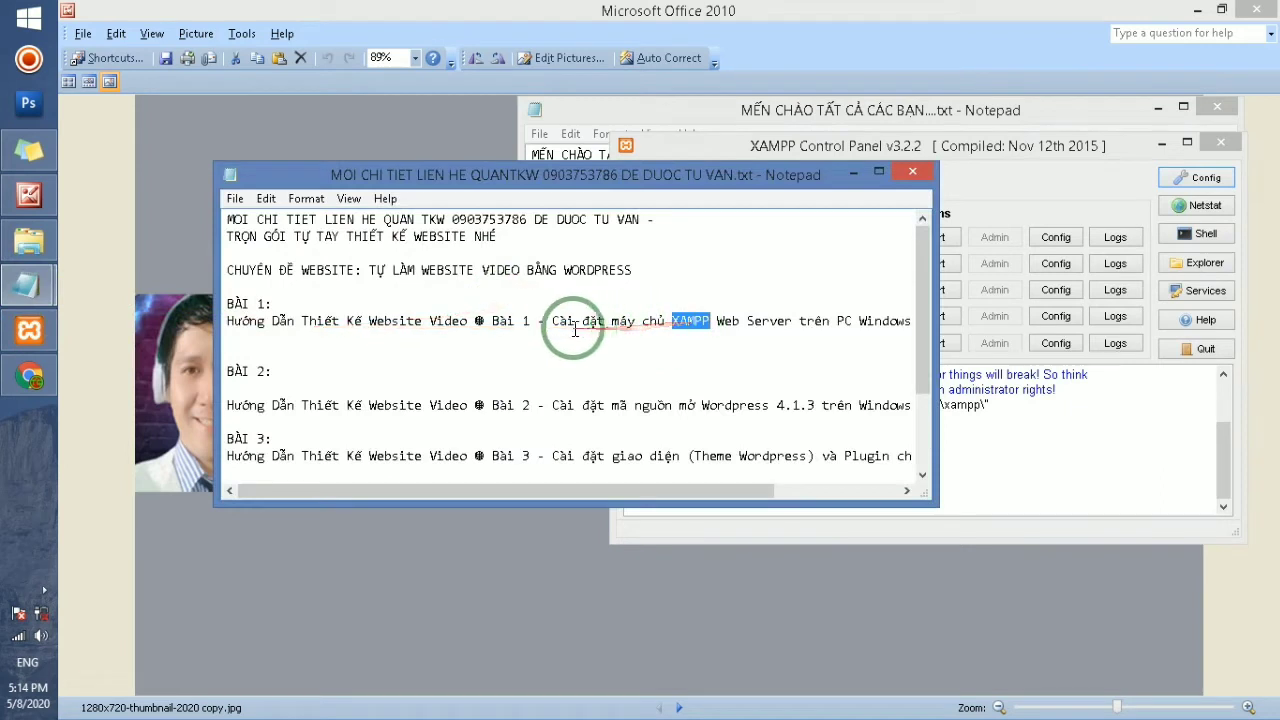
pyautogui.moveTo(558, 323); pyautogui.dragTo(757, 334)
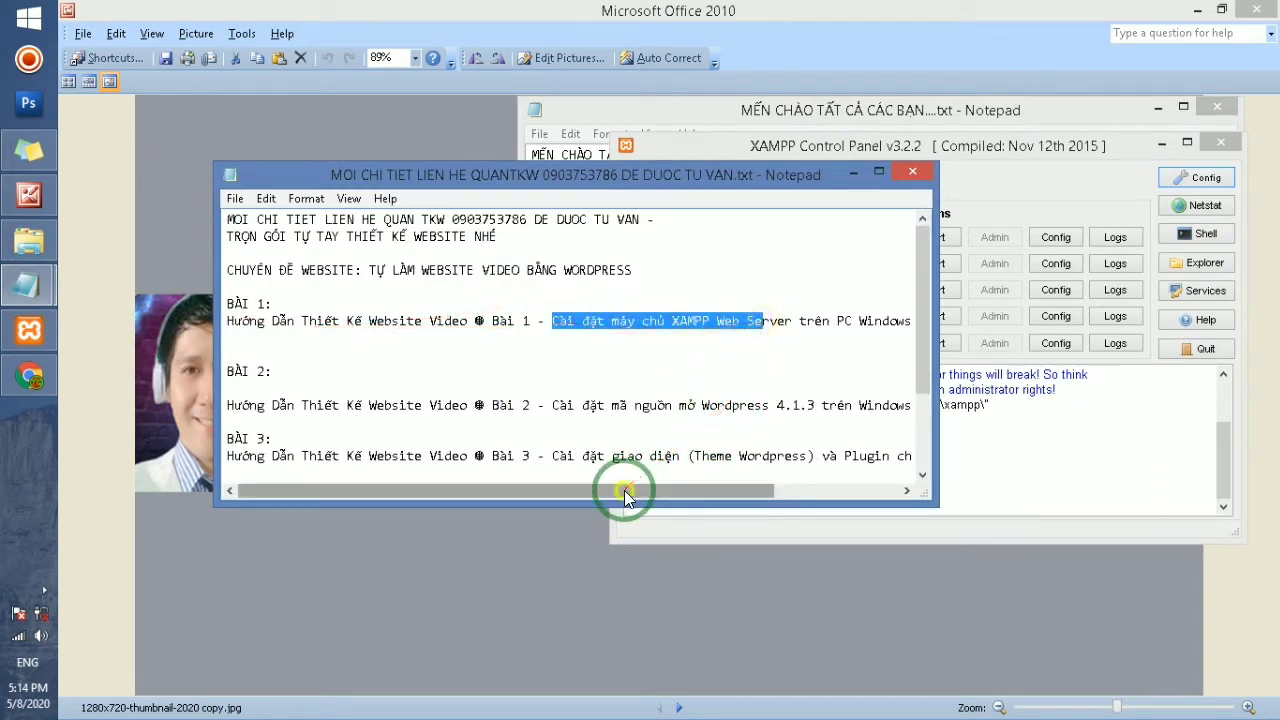
pyautogui.moveTo(624, 490); pyautogui.dragTo(705, 476)
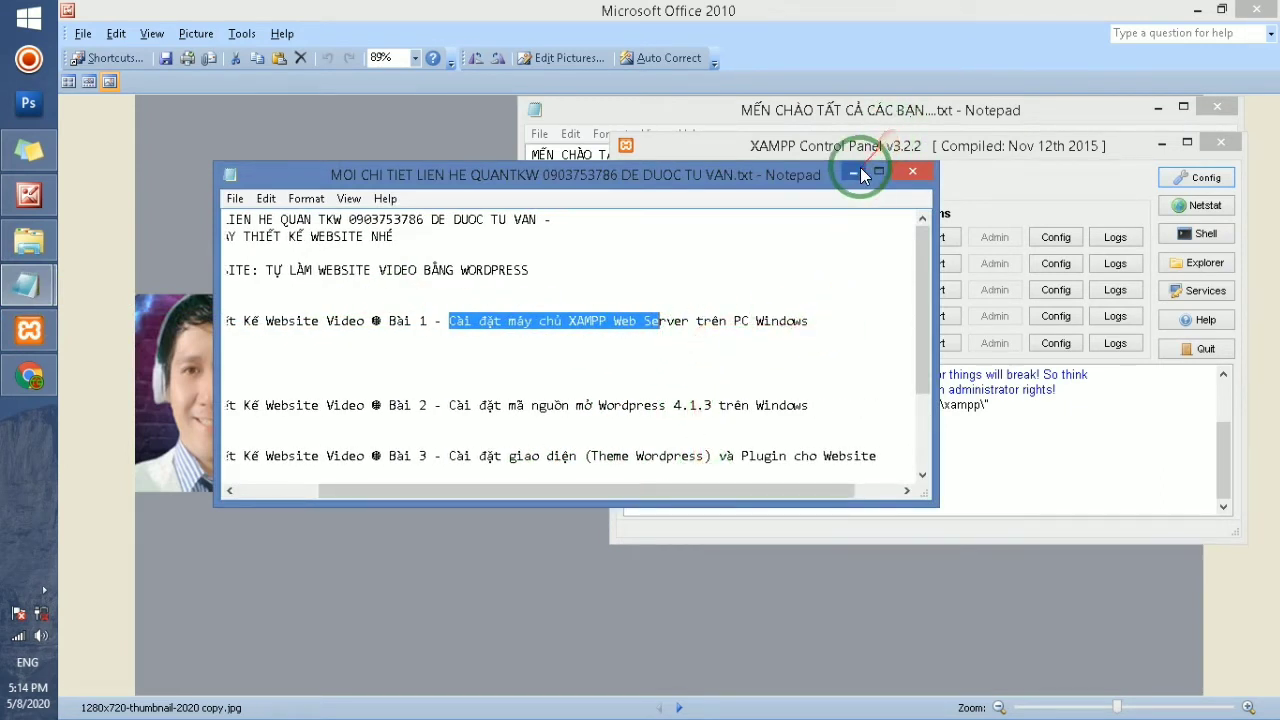
pyautogui.click(856, 173)
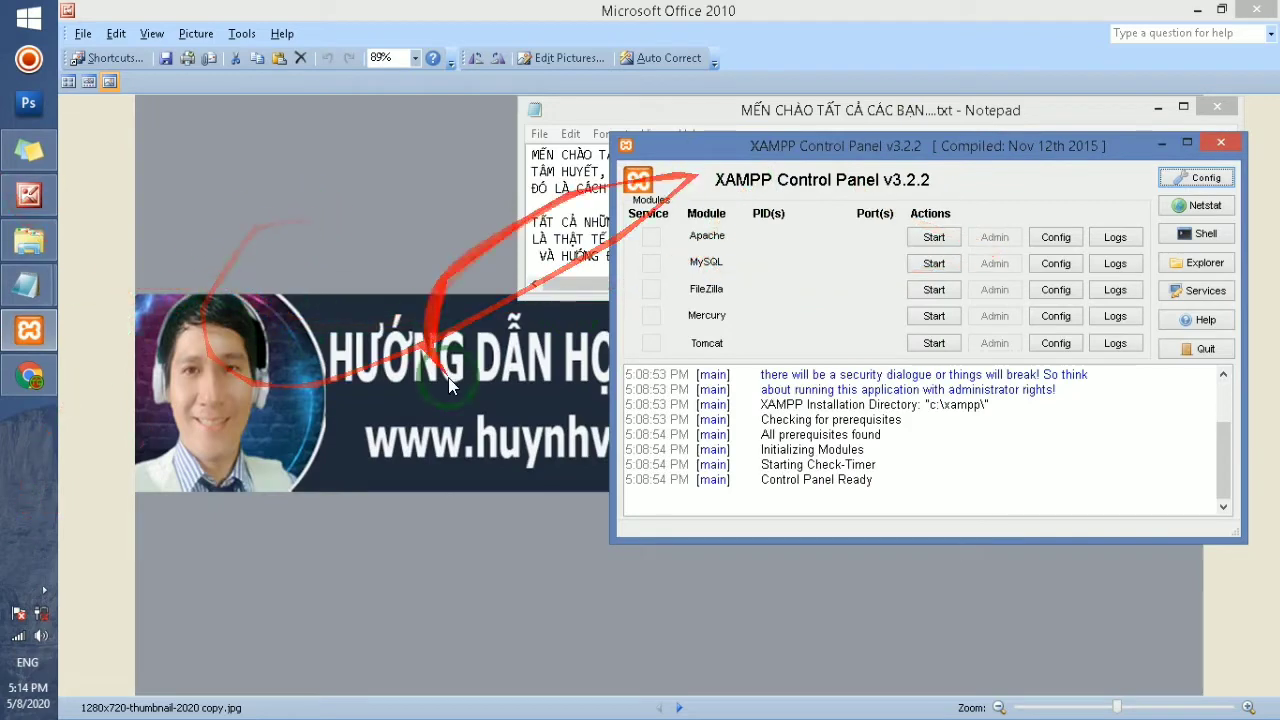
# - Start the Apache and MySQL modules in the XAMPP Control Panel
pyautogui.moveTo(770, 146); pyautogui.dragTo(554, 161)
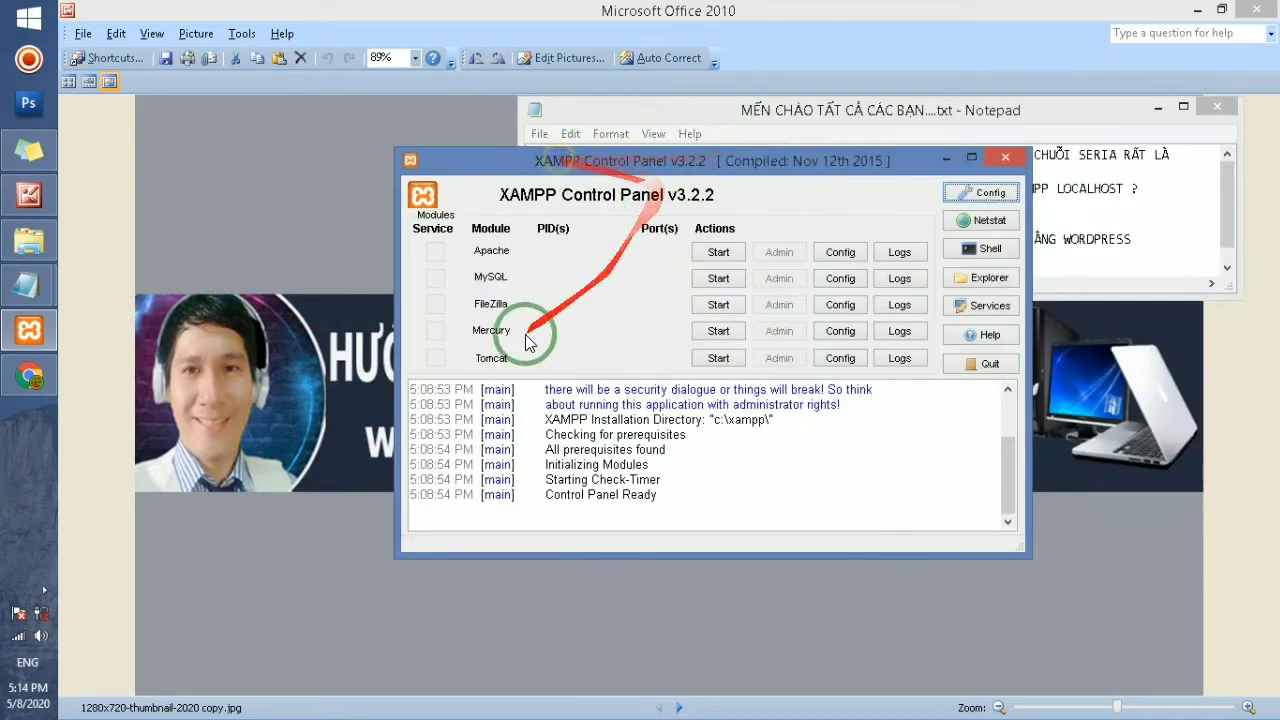
pyautogui.click(718, 252)
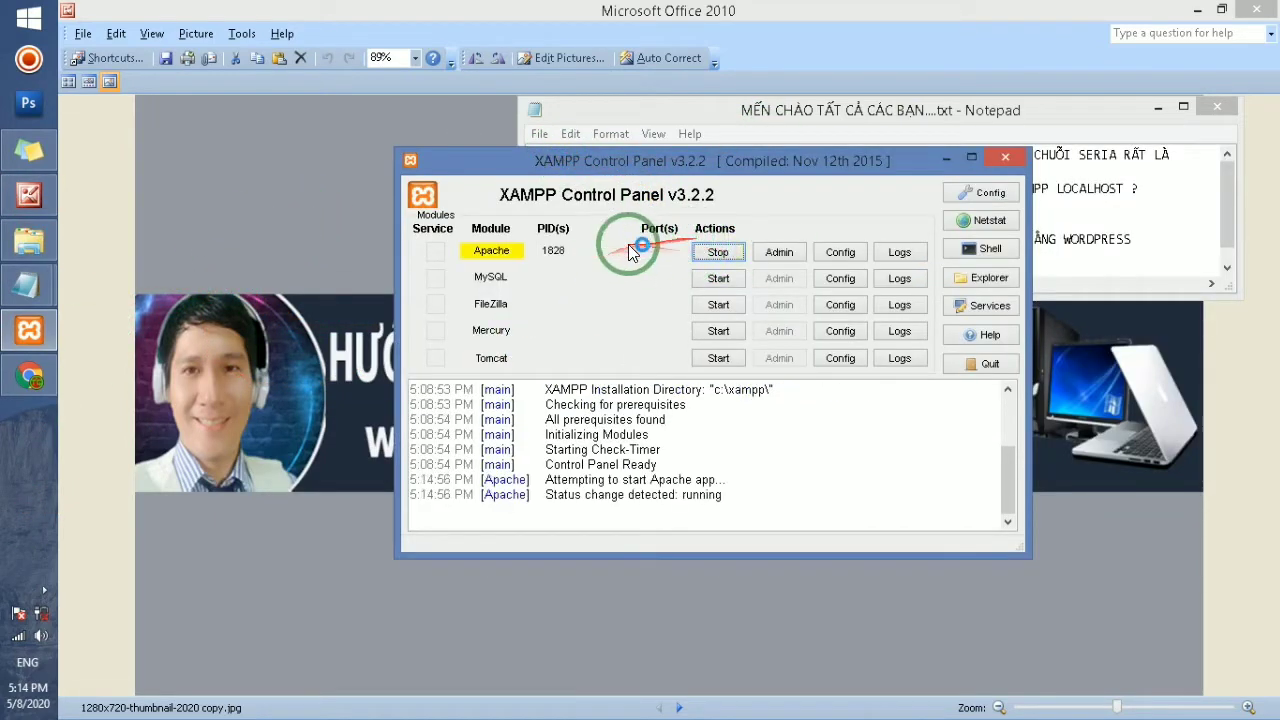
pyautogui.click(718, 278)
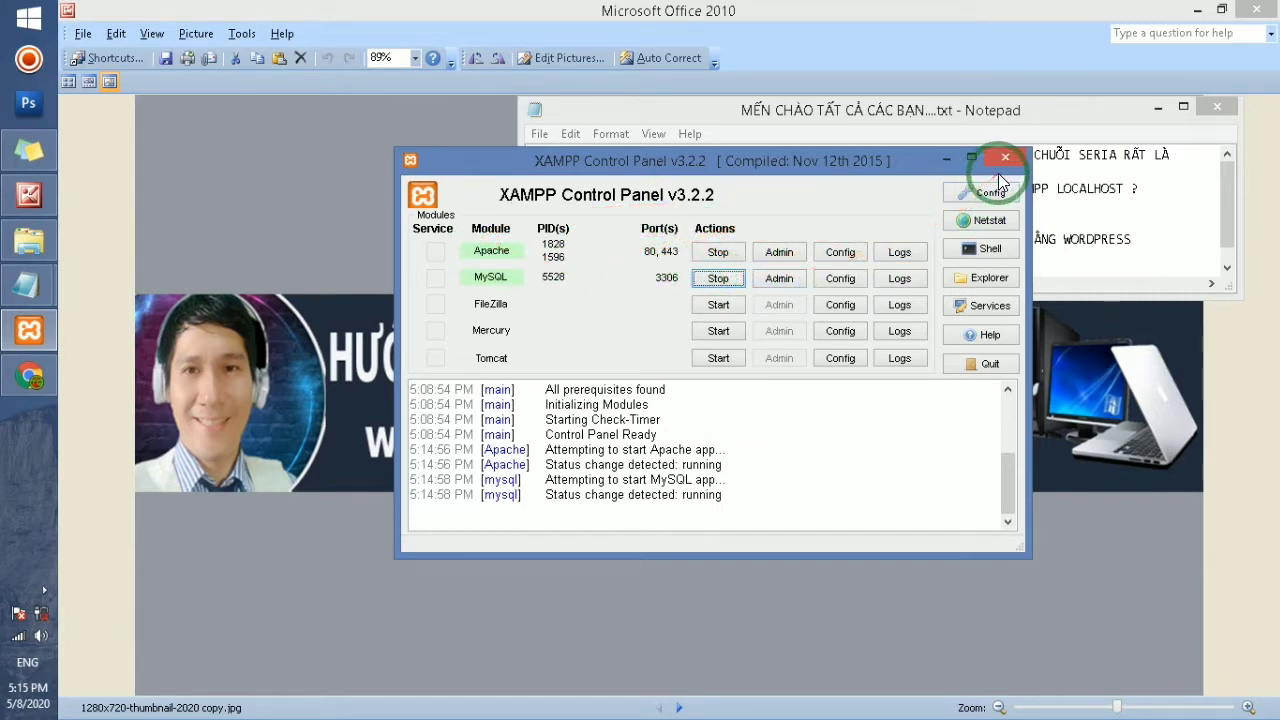
# - Stop the MySQL and Apache modules, clear the picture viewer off the desktop and close the XAMPP Control Panel
pyautogui.click(718, 278)
pyautogui.click(718, 252)
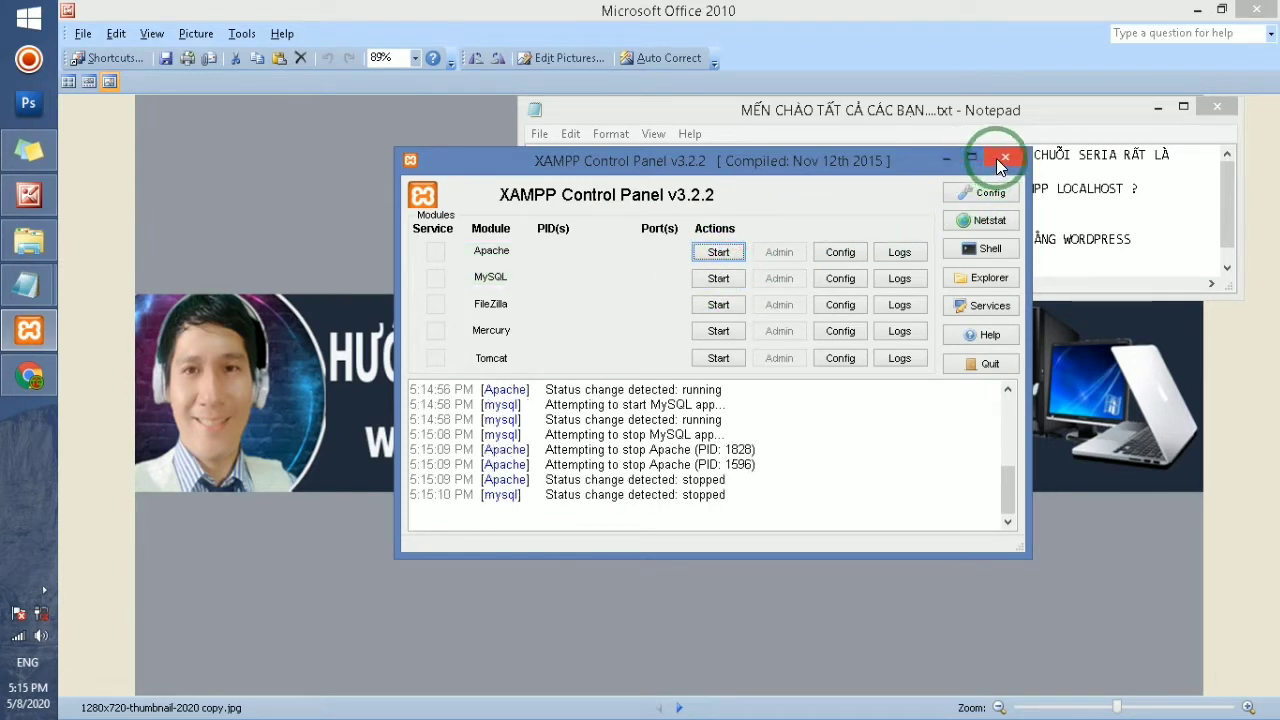
pyautogui.click(1197, 10)
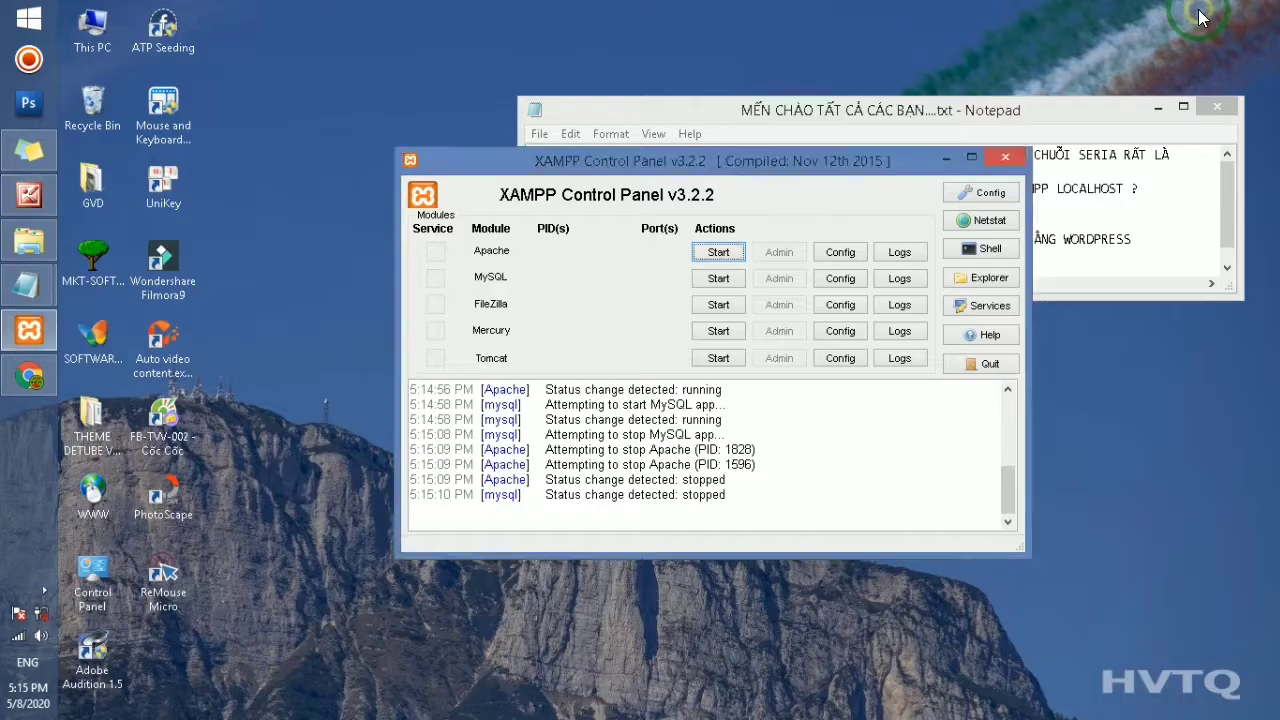
pyautogui.click(1017, 155)
# - Refresh the desktop and open the THEME DETUBE VIP T052020 folder to find the XAMPP installer
pyautogui.rightClick(299, 196)
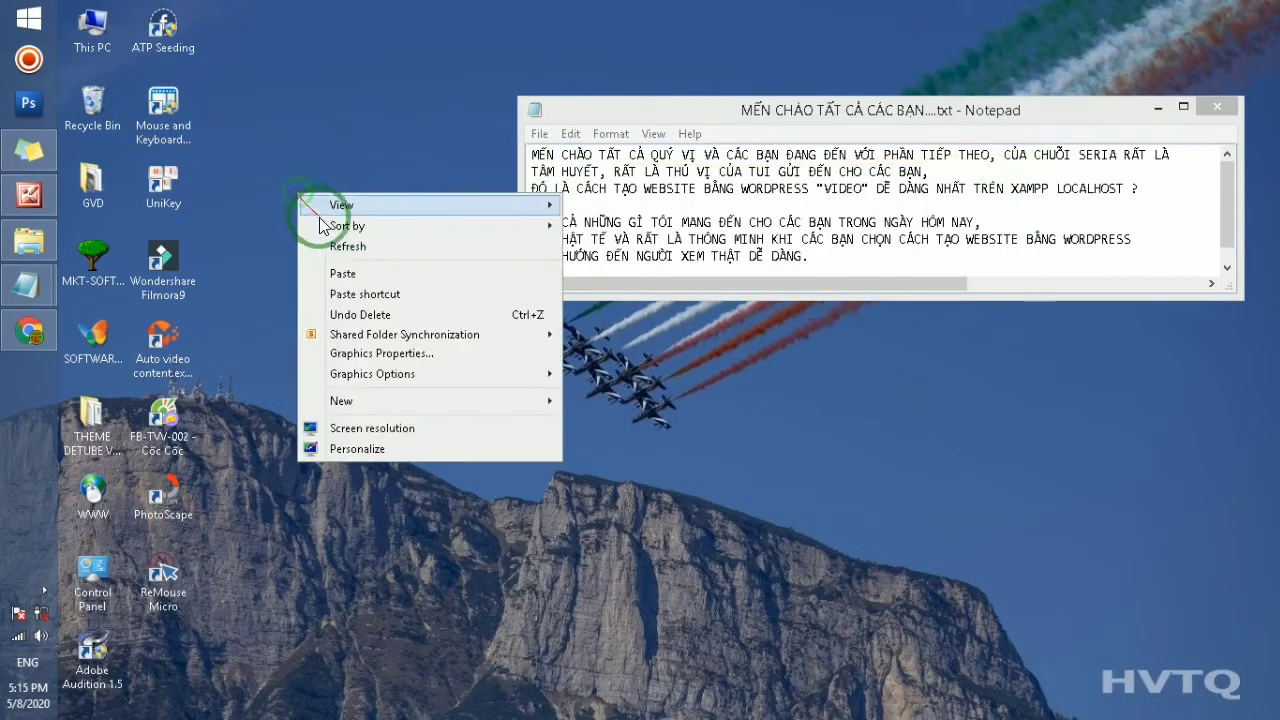
pyautogui.click(340, 246)
pyautogui.doubleClick(92, 428)
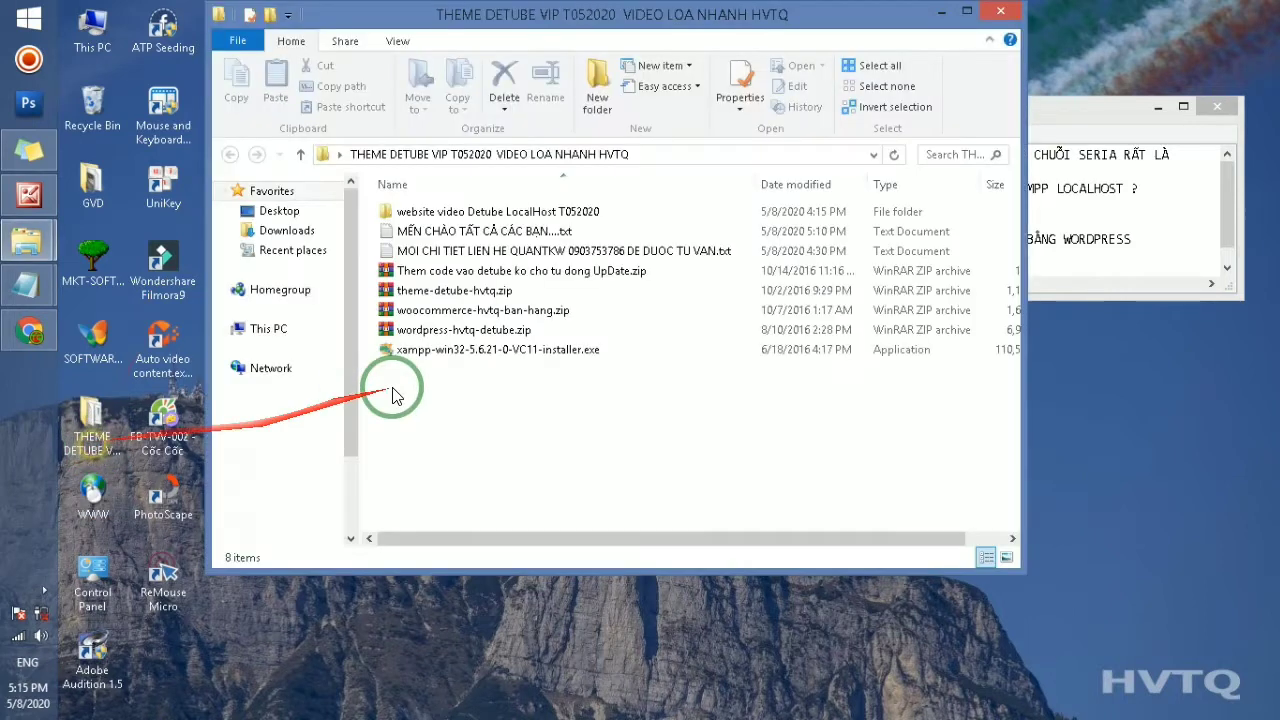
pyautogui.click(465, 350)
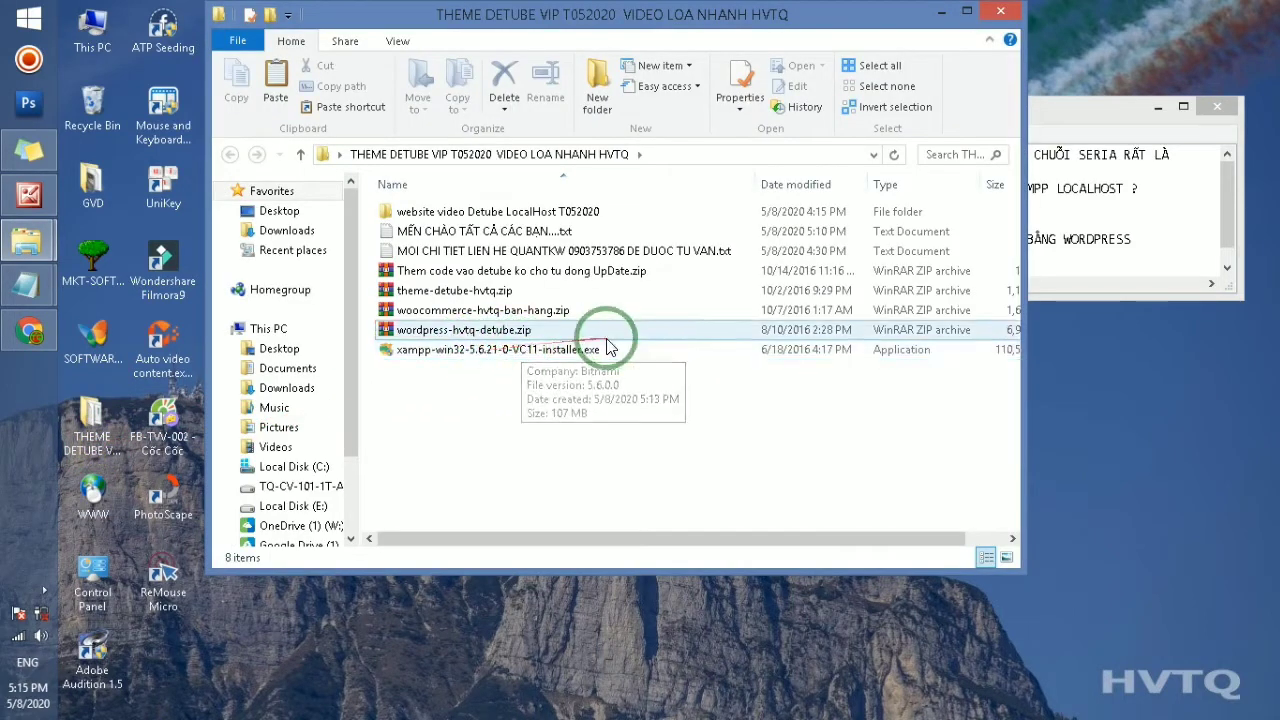
# - Run xampp-win32-5.6.21-0-VC11-installer.exe, minimize the folder window and acknowledge the User Account Control warning
pyautogui.doubleClick(478, 356)
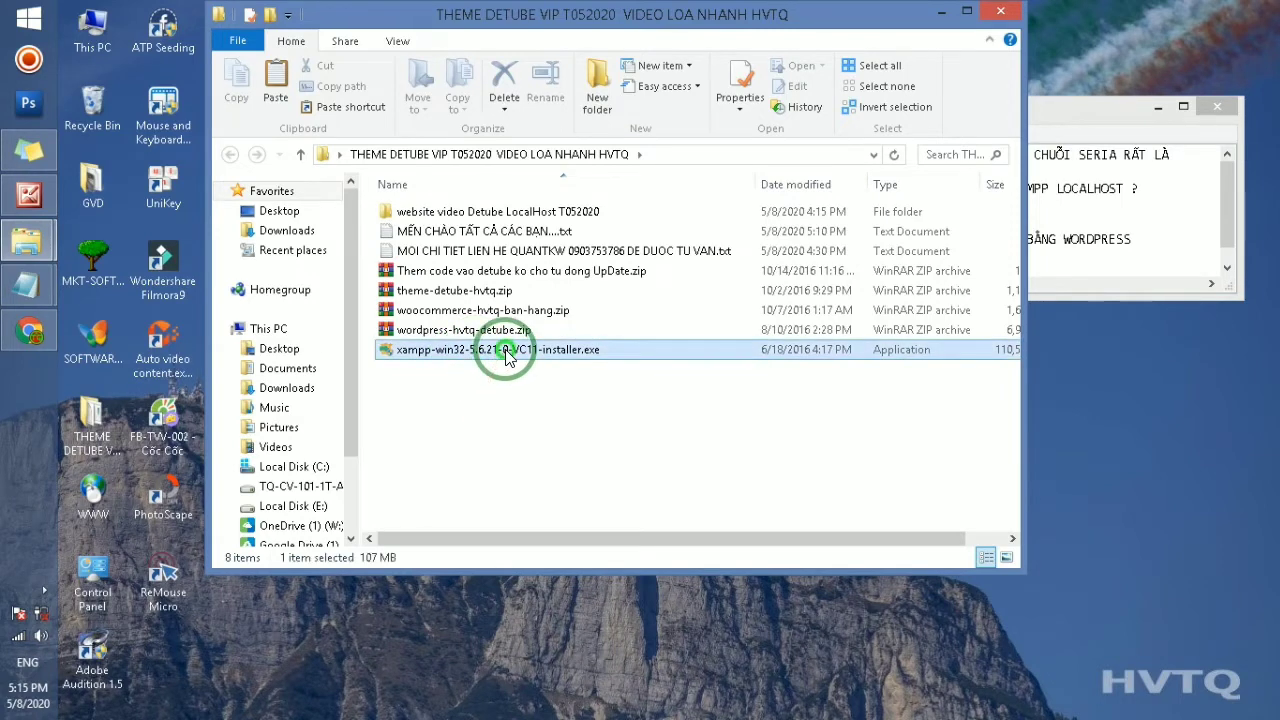
pyautogui.rightClick(505, 350)
pyautogui.click(596, 305)
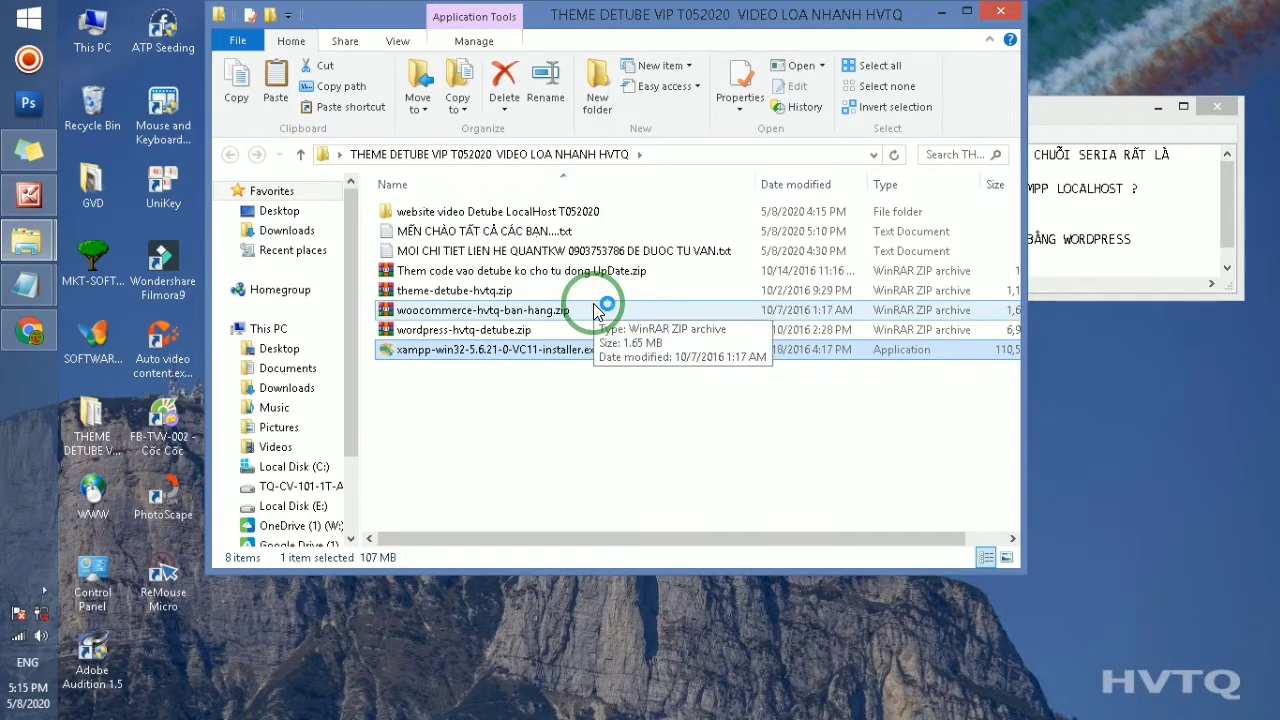
pyautogui.click(941, 11)
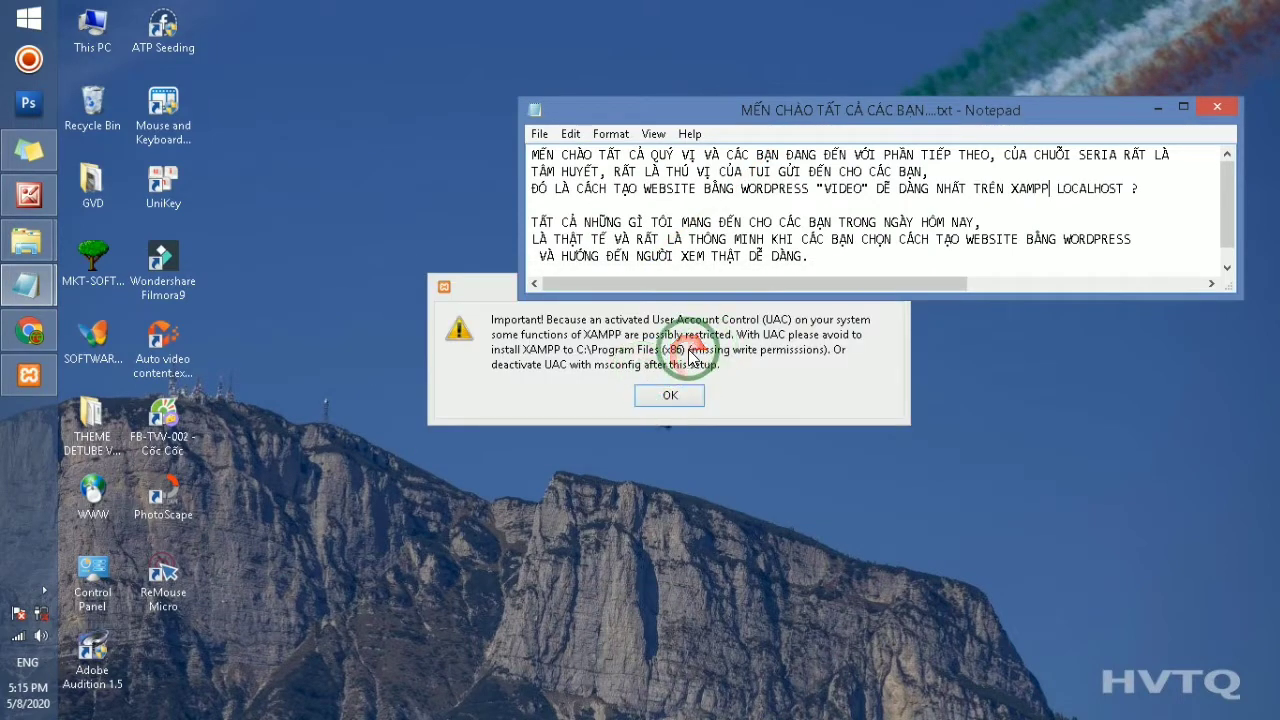
pyautogui.moveTo(462, 298); pyautogui.dragTo(391, 392)
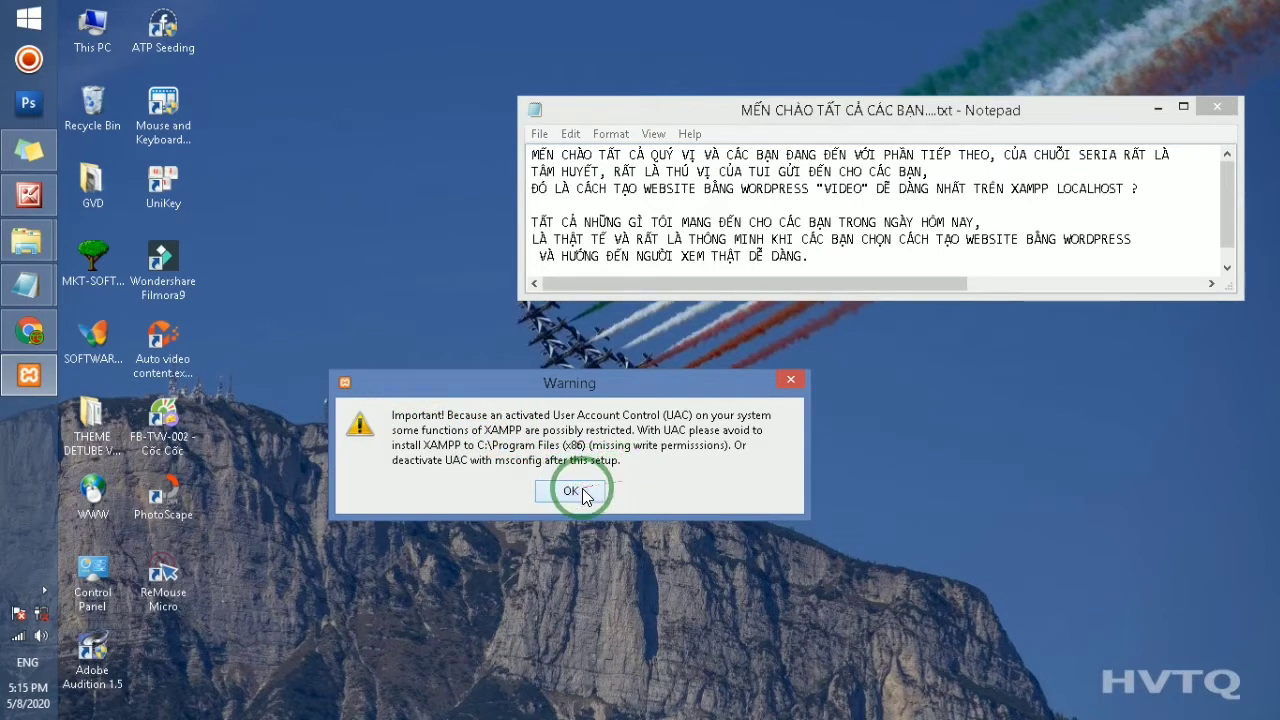
pyautogui.click(583, 490)
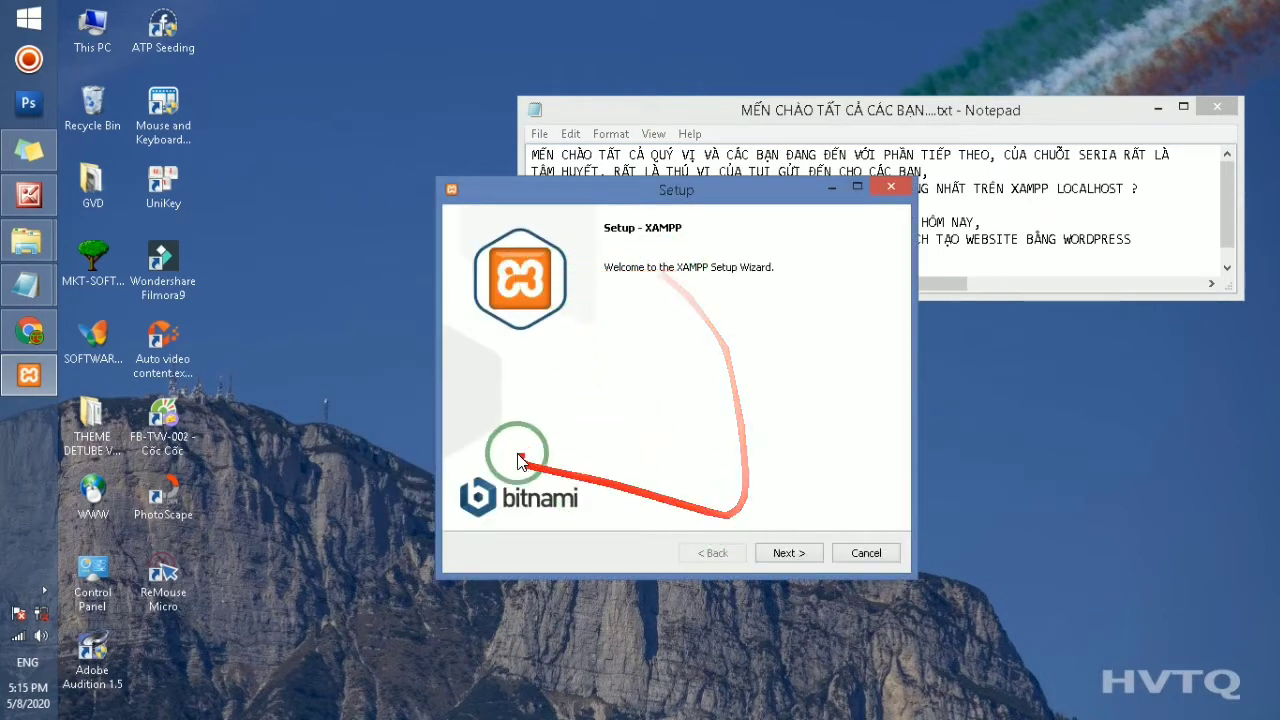
# - Try to install XAMPP with all default components into C:\xampp, and abandon the setup wizard
pyautogui.click(782, 554)
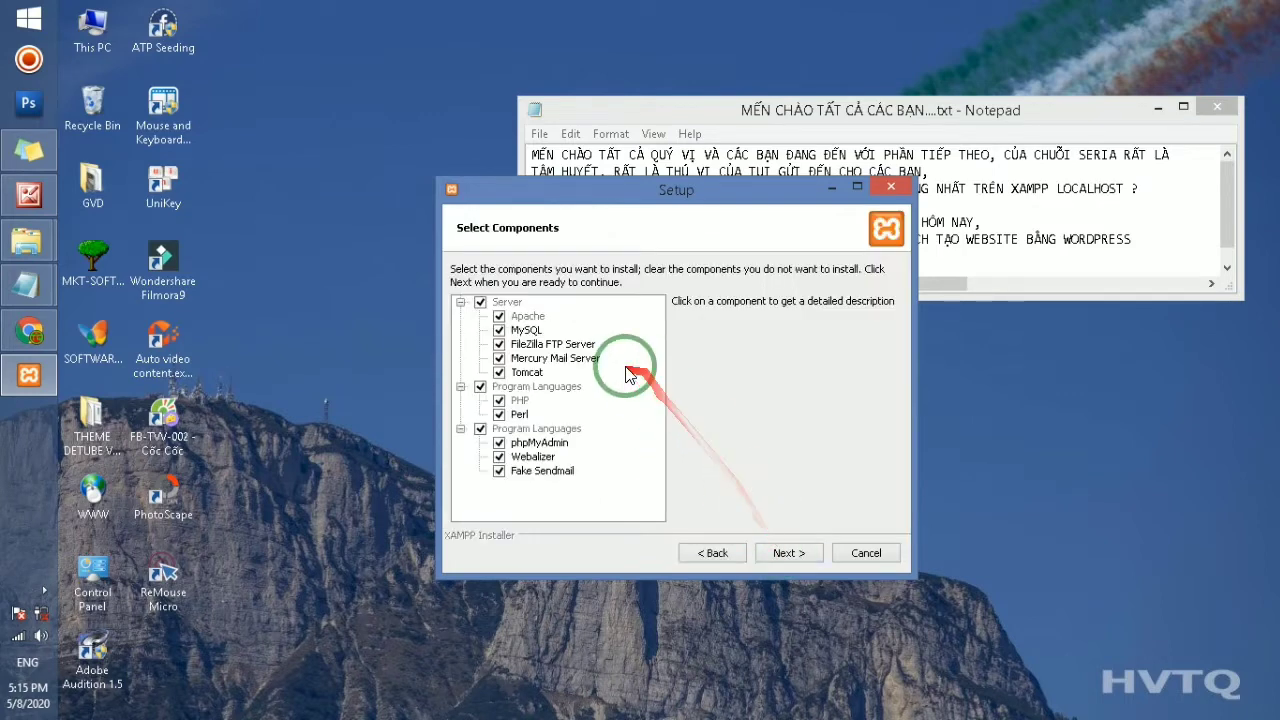
pyautogui.click(787, 551)
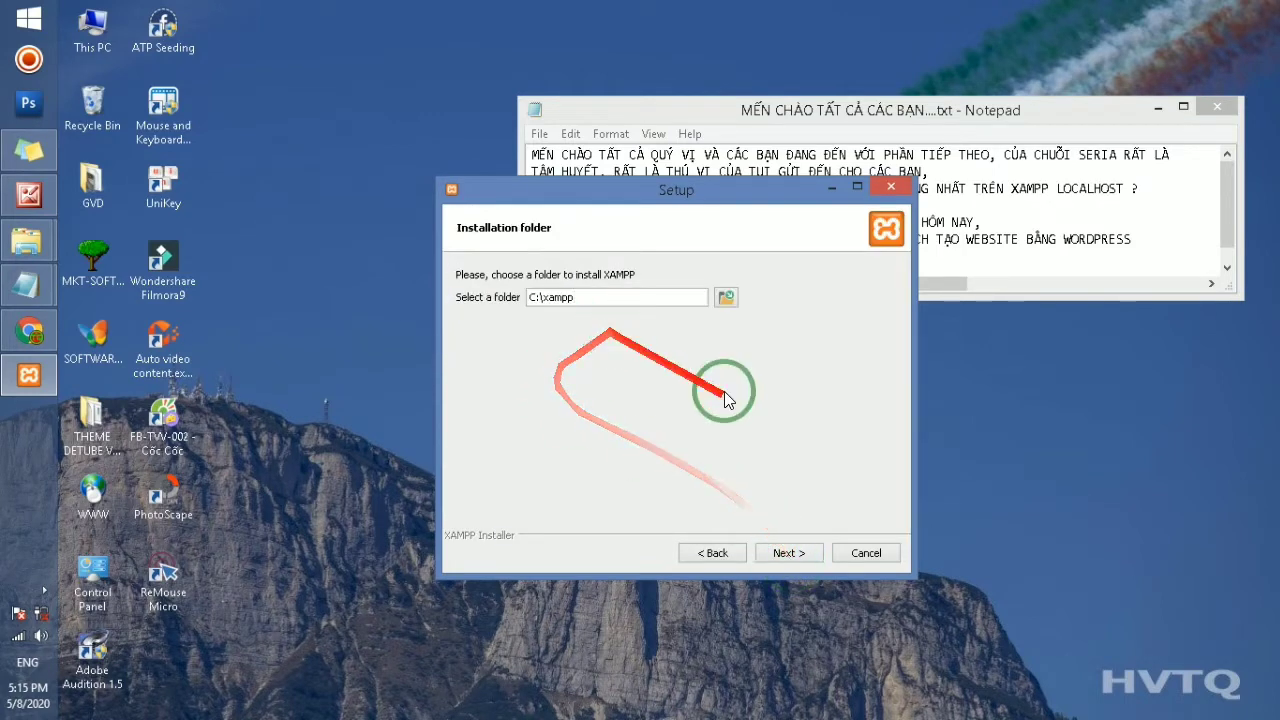
pyautogui.click(795, 555)
pyautogui.click(660, 375)
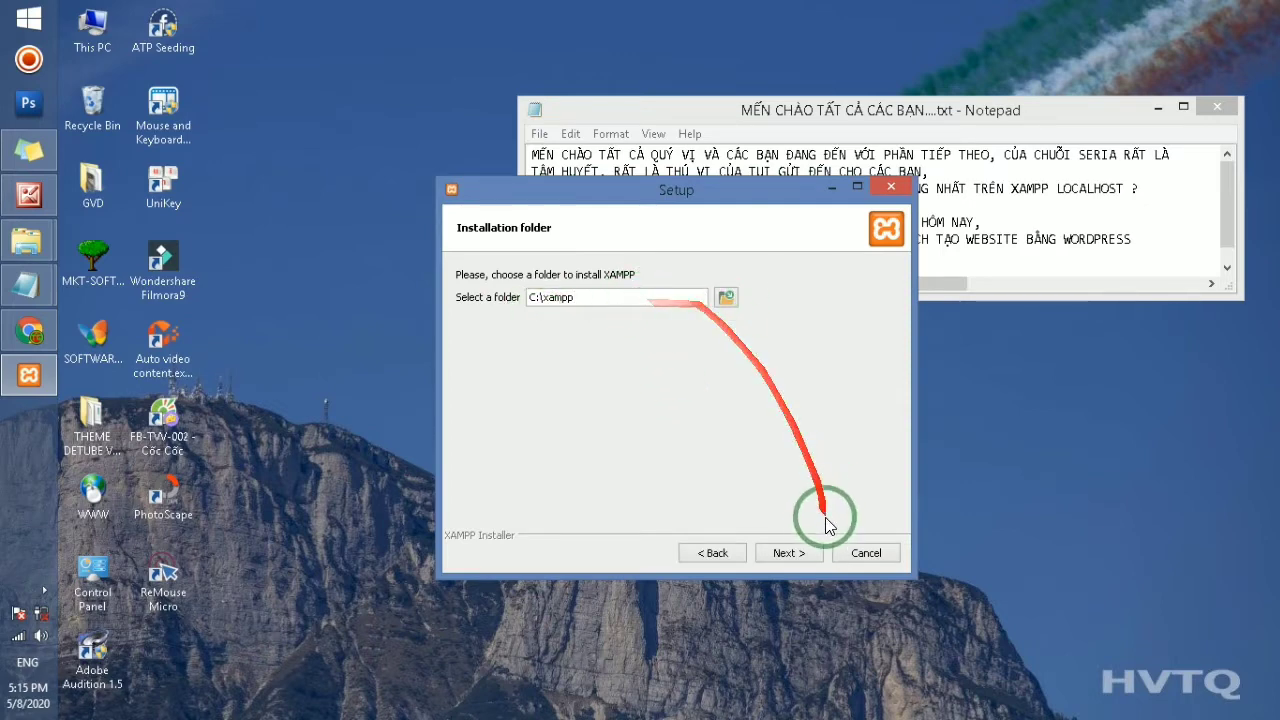
pyautogui.click(864, 553)
pyautogui.click(612, 377)
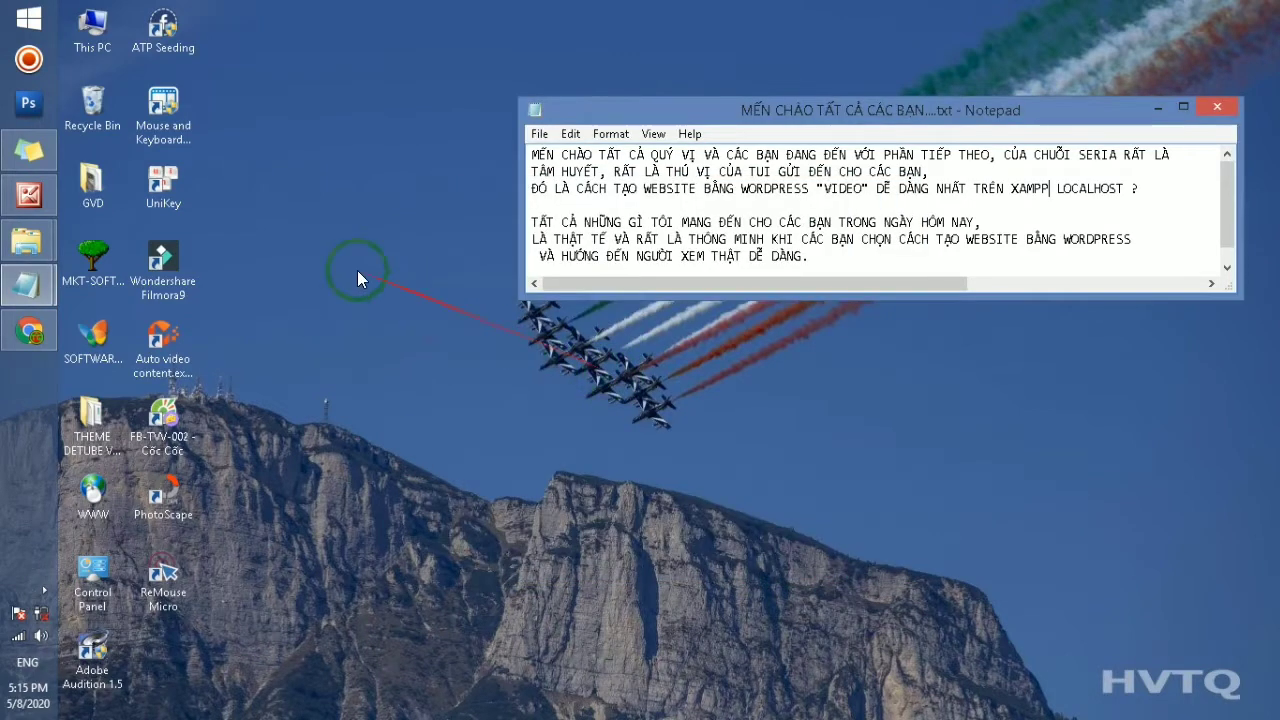
# - Open the existing htdocs folder inside the xampp folder on Local Disk (C:)
pyautogui.doubleClick(88, 45)
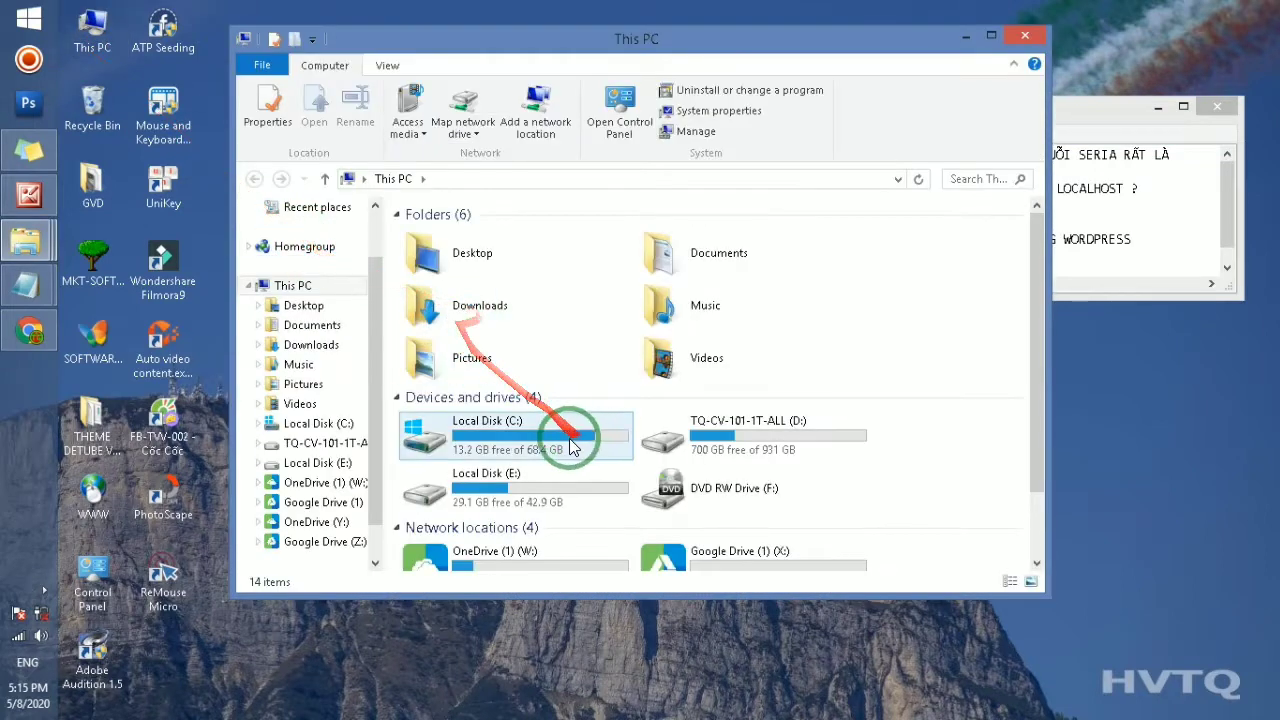
pyautogui.doubleClick(480, 420)
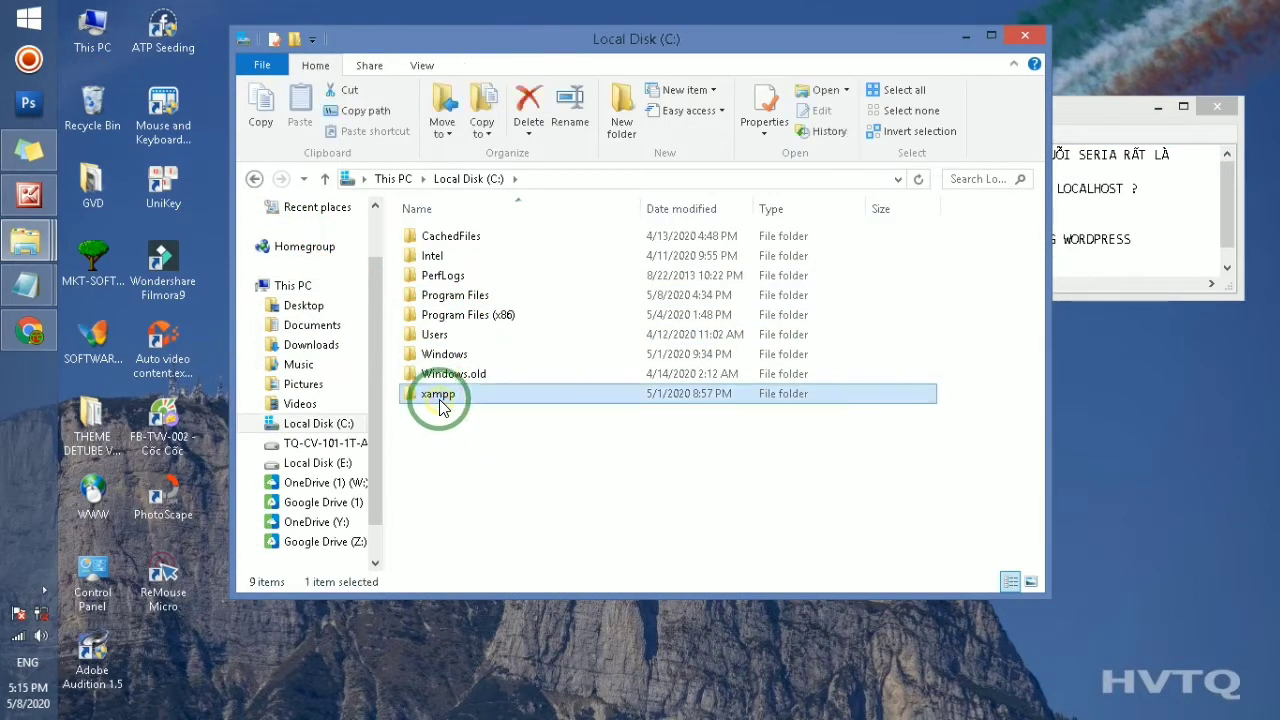
pyautogui.rightClick(440, 394)
pyautogui.doubleClick(421, 397)
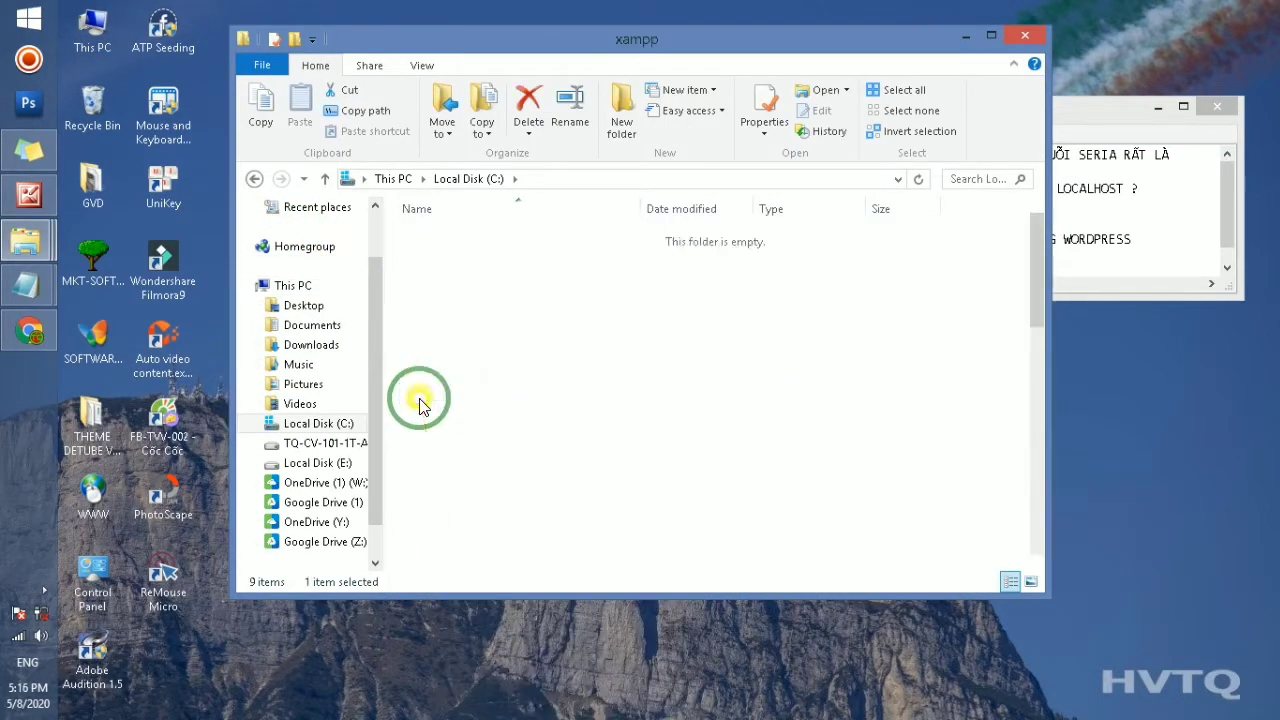
pyautogui.doubleClick(432, 335)
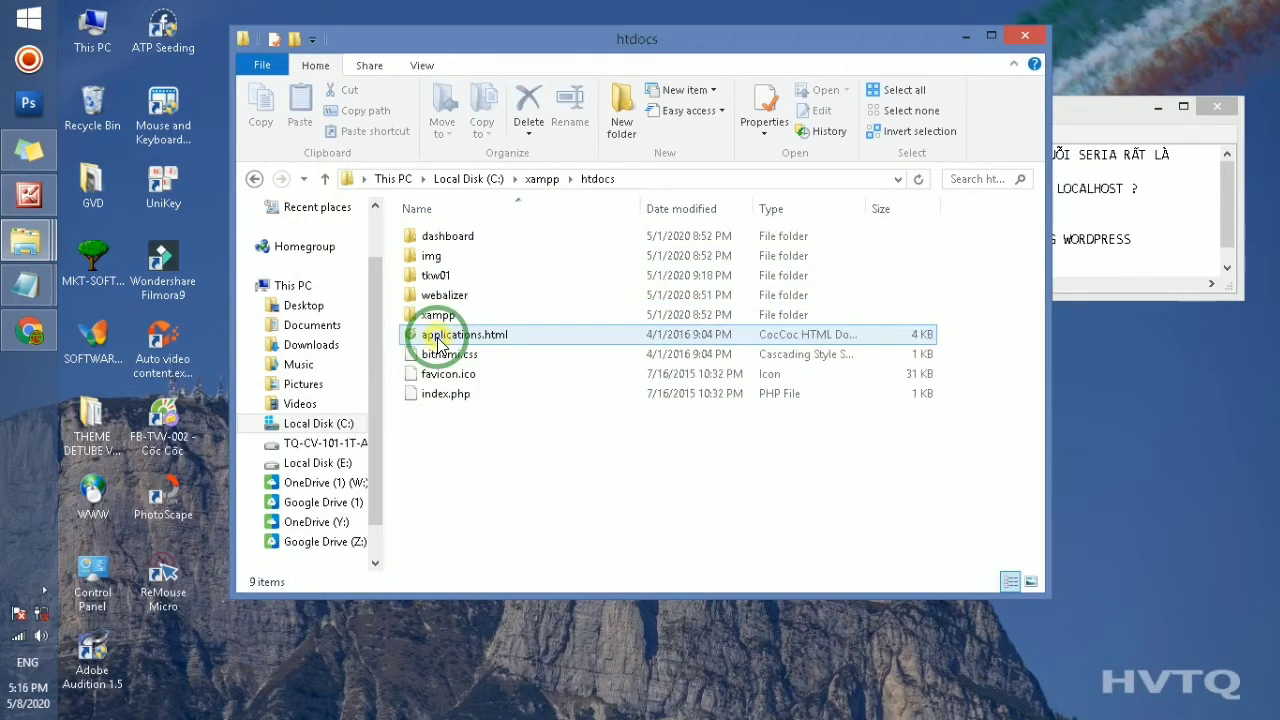
# - Examine the contents of the tkw01 website folder and return to htdocs
pyautogui.click(438, 279)
pyautogui.rightClick(434, 285)
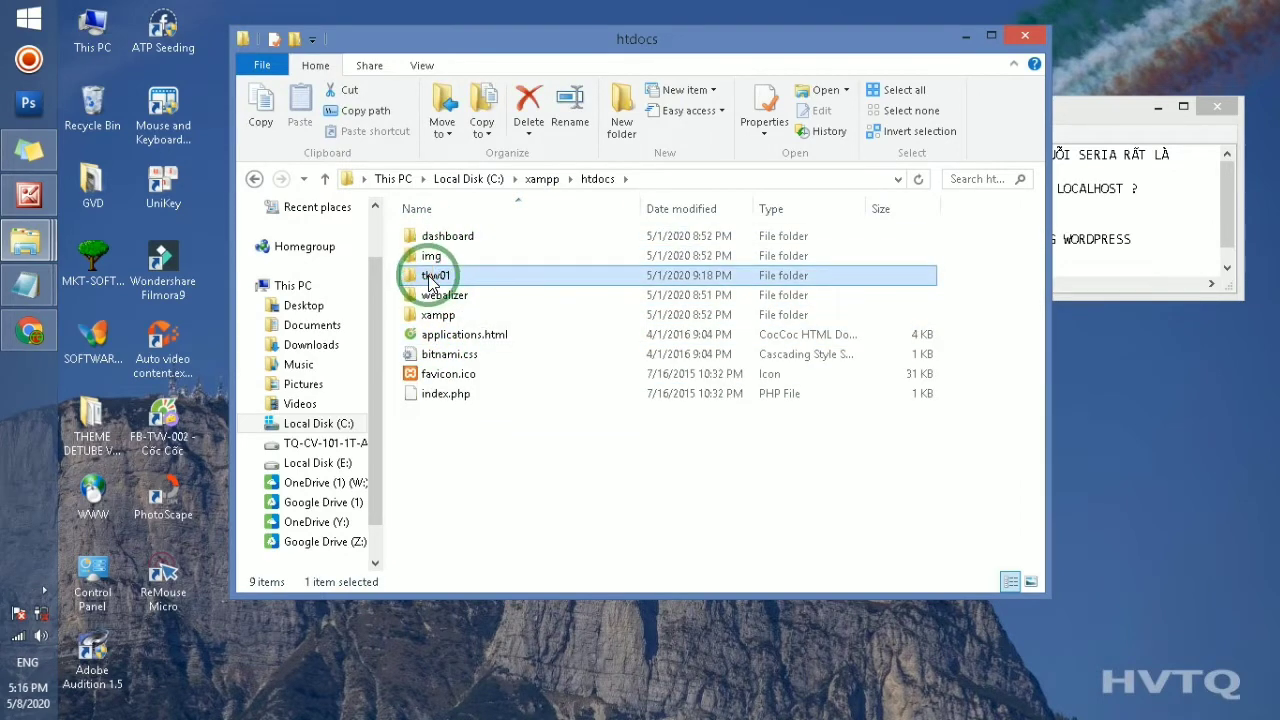
pyautogui.click(420, 287)
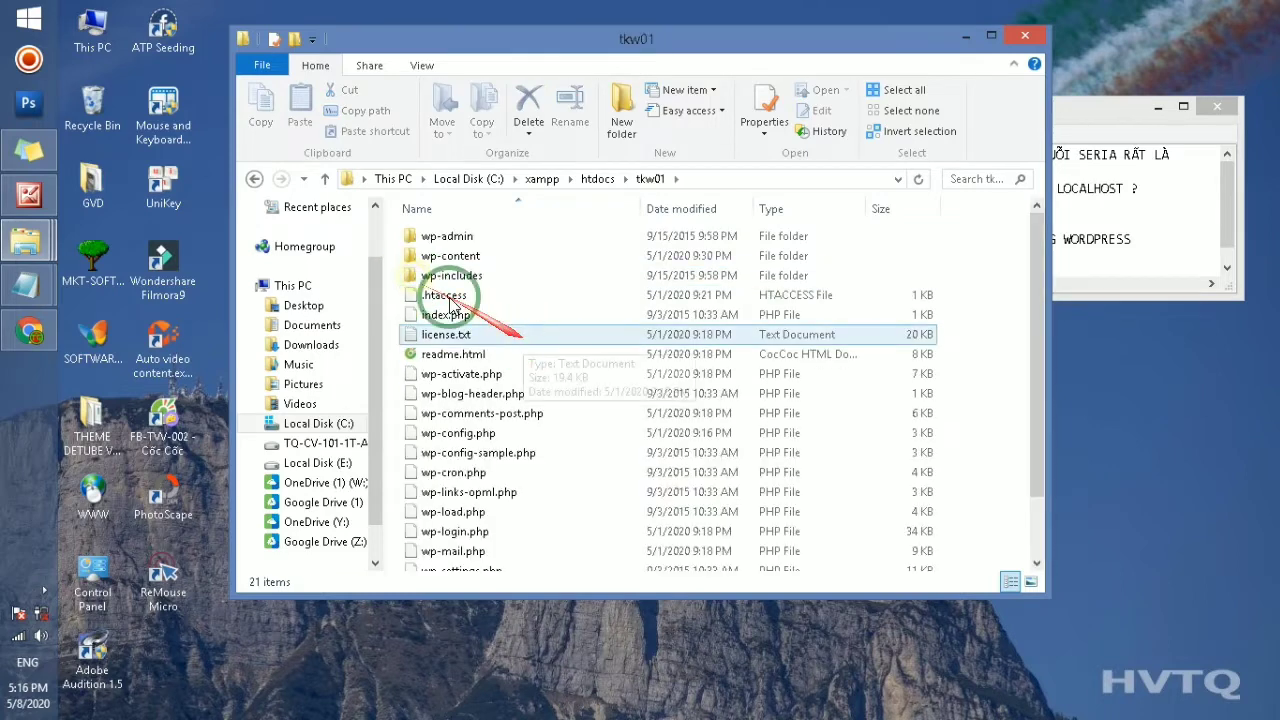
pyautogui.click(254, 178)
# - Move the tkw01 folder from htdocs to the desktop and close the folder window
pyautogui.rightClick(418, 280)
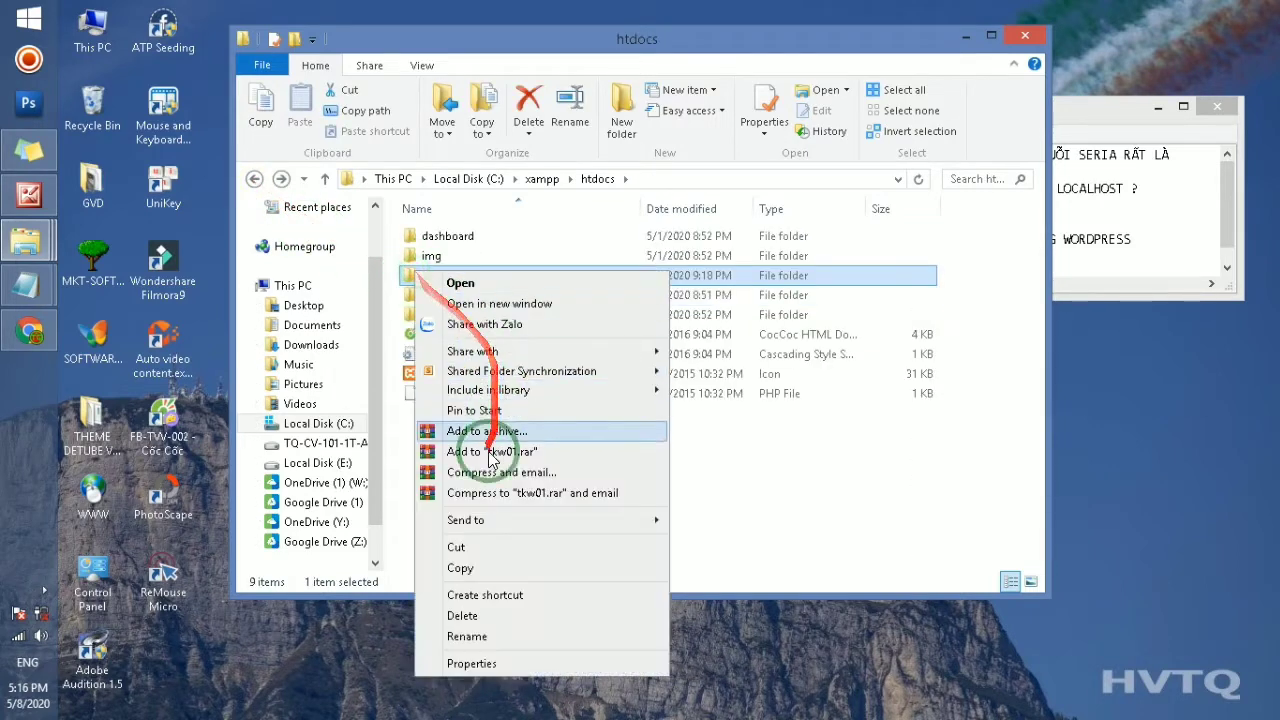
pyautogui.click(1103, 474)
pyautogui.rightClick(1123, 432)
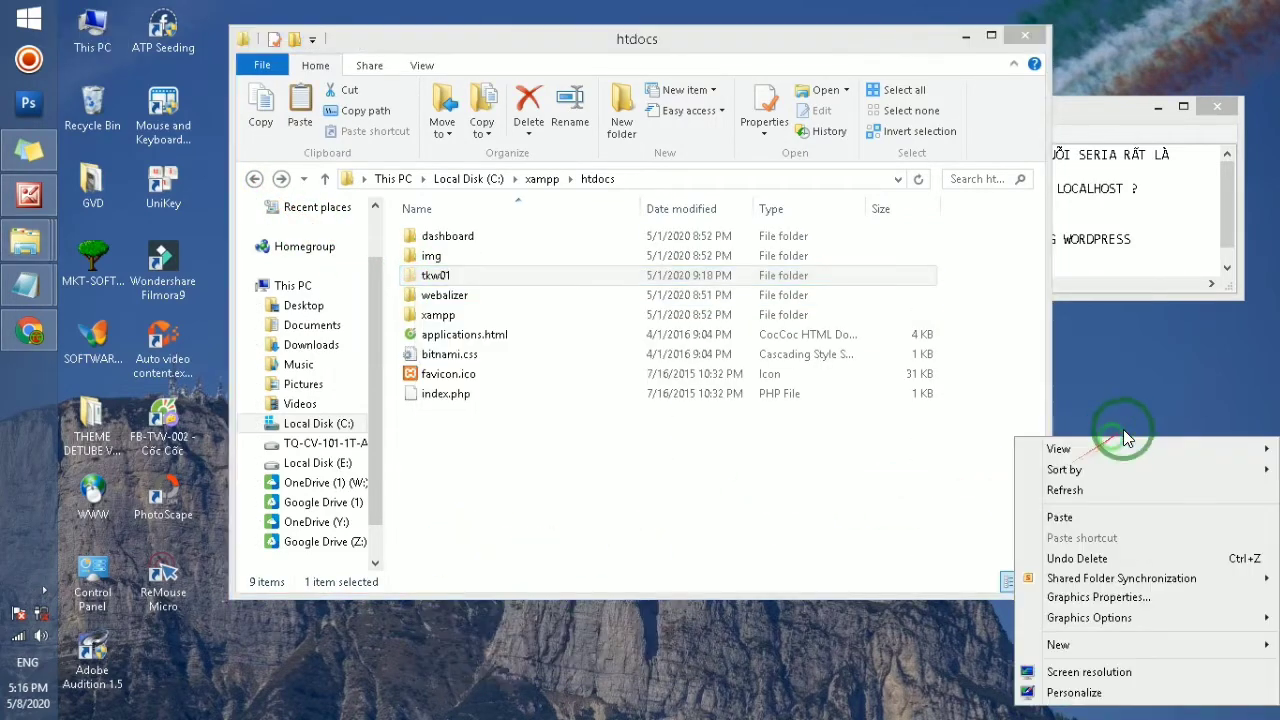
pyautogui.click(1080, 517)
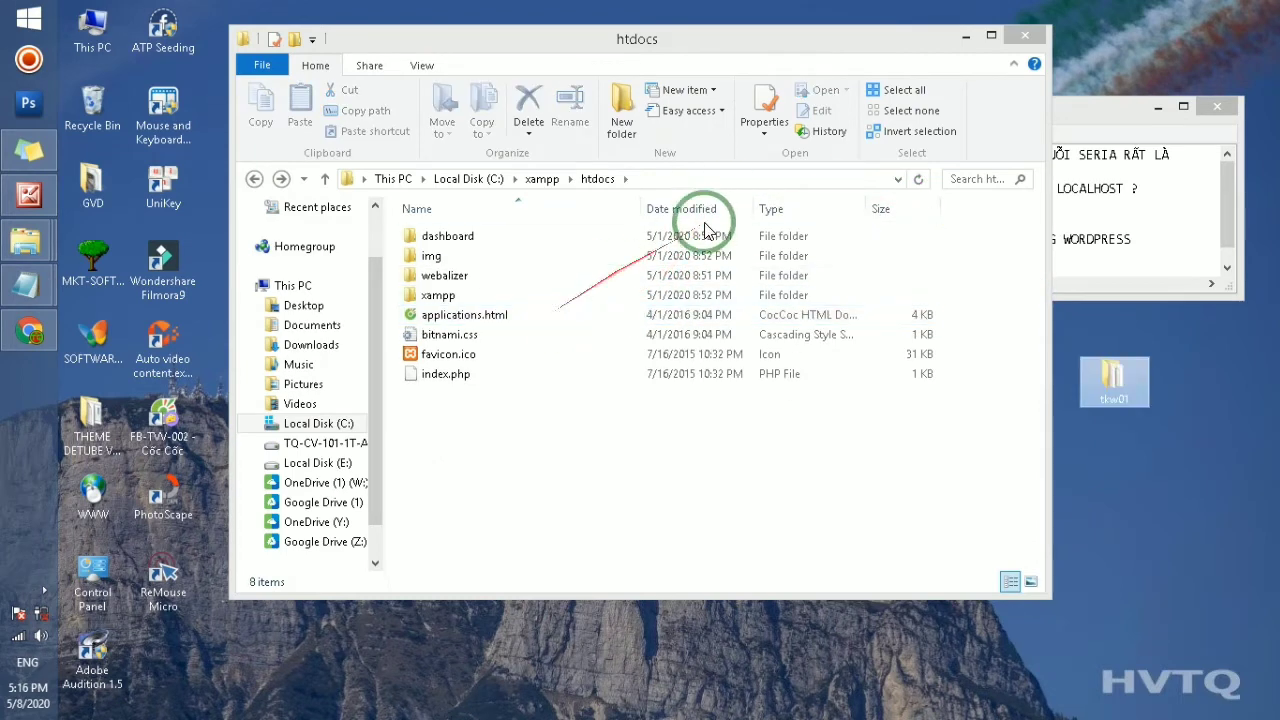
pyautogui.click(1025, 40)
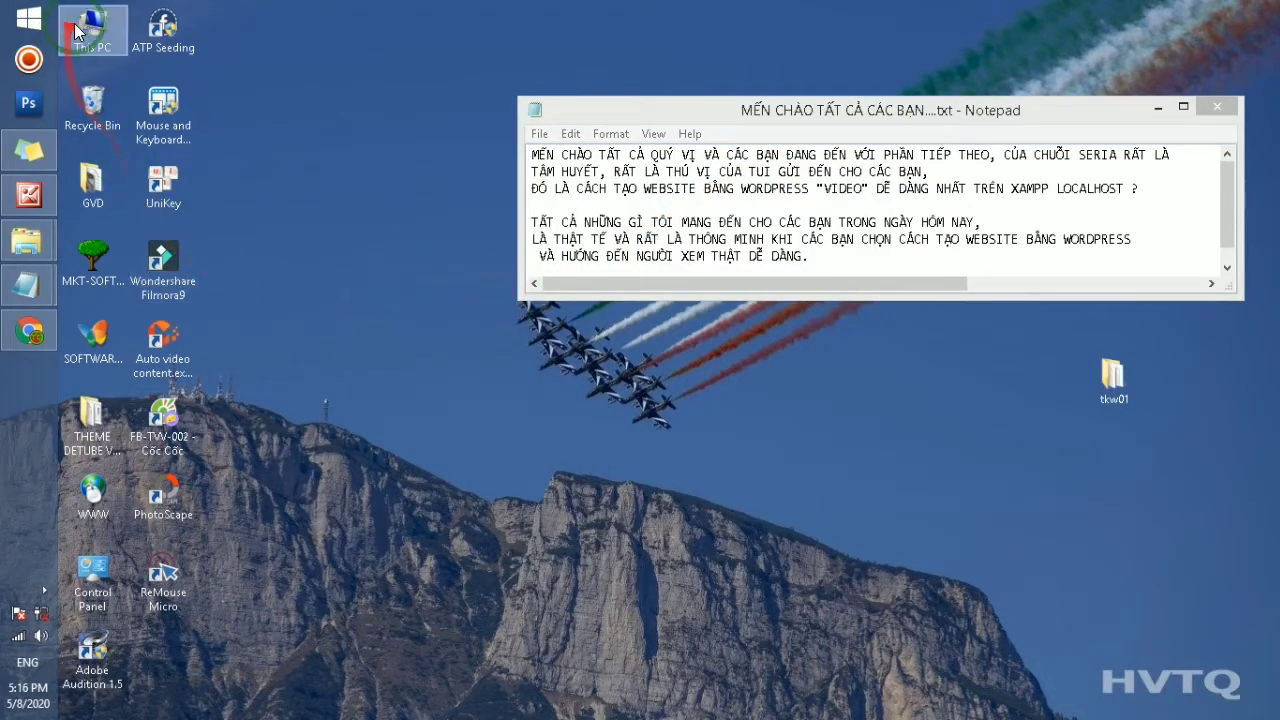
# - Try to delete the xampp folder from Local Disk (C:), retrying the deletion once
pyautogui.doubleClick(110, 48)
pyautogui.doubleClick(543, 440)
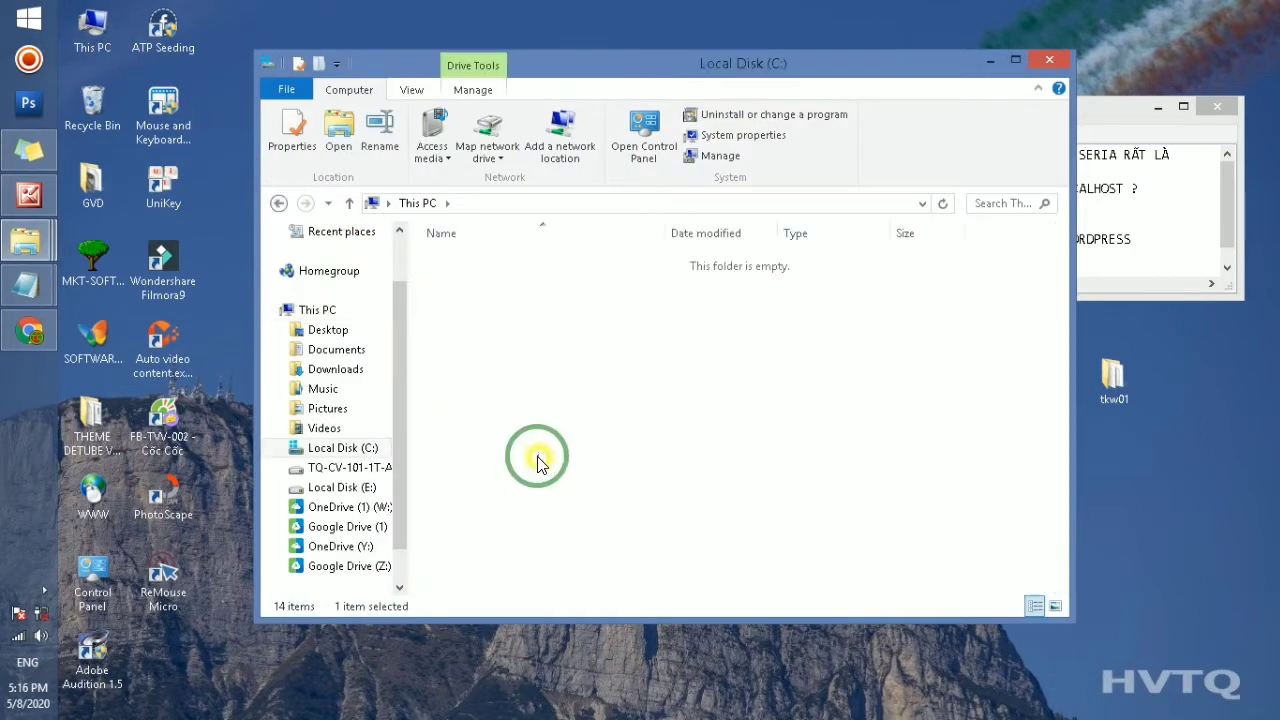
pyautogui.click(481, 427)
pyautogui.rightClick(481, 427)
pyautogui.click(560, 358)
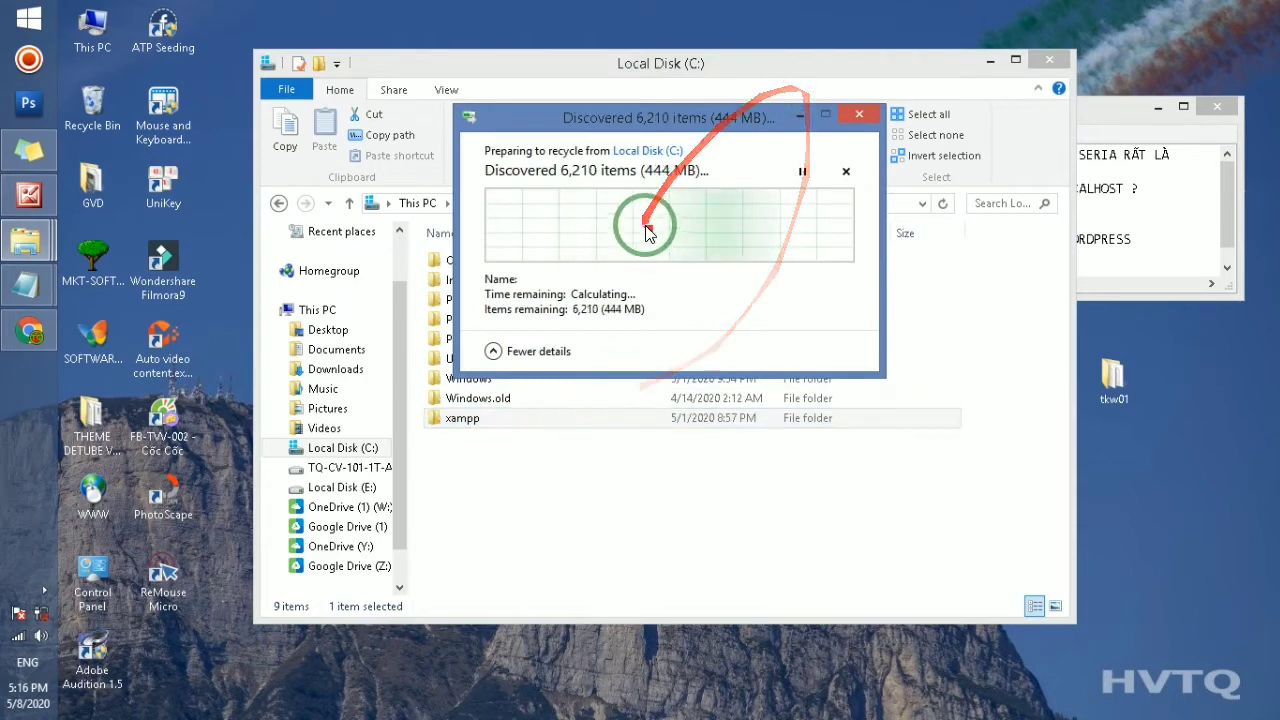
pyautogui.click(460, 421)
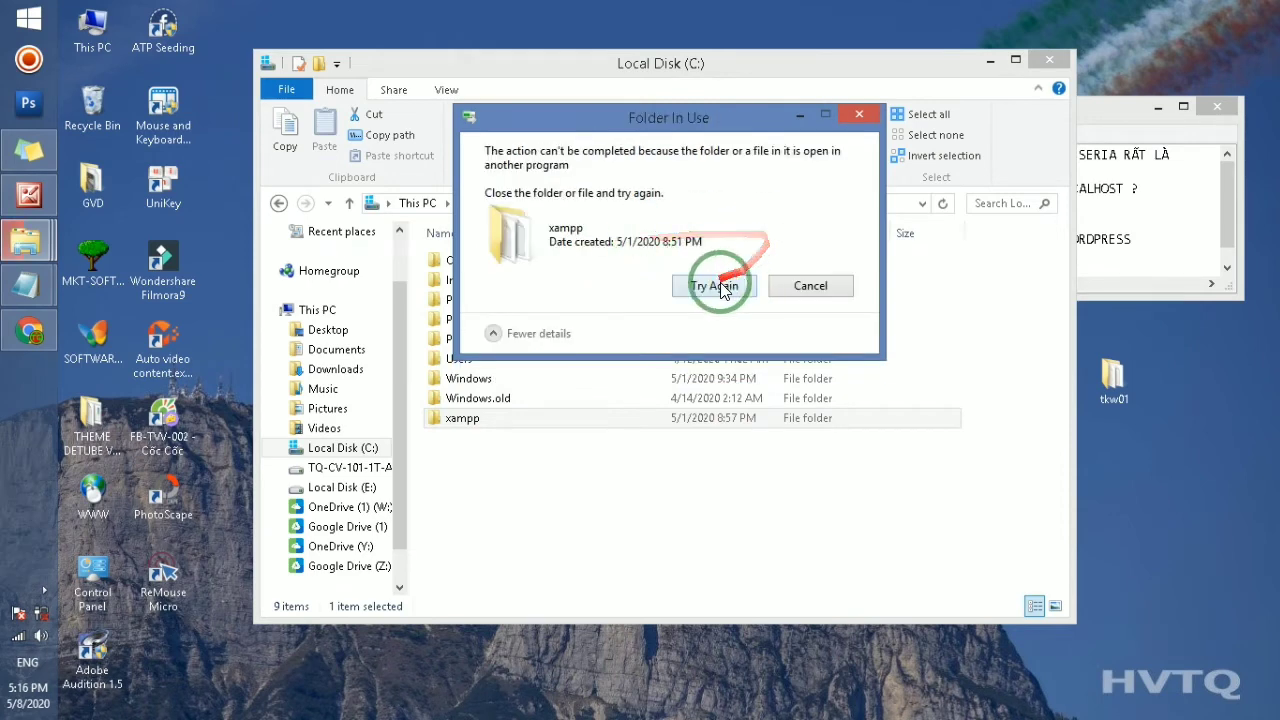
pyautogui.click(715, 288)
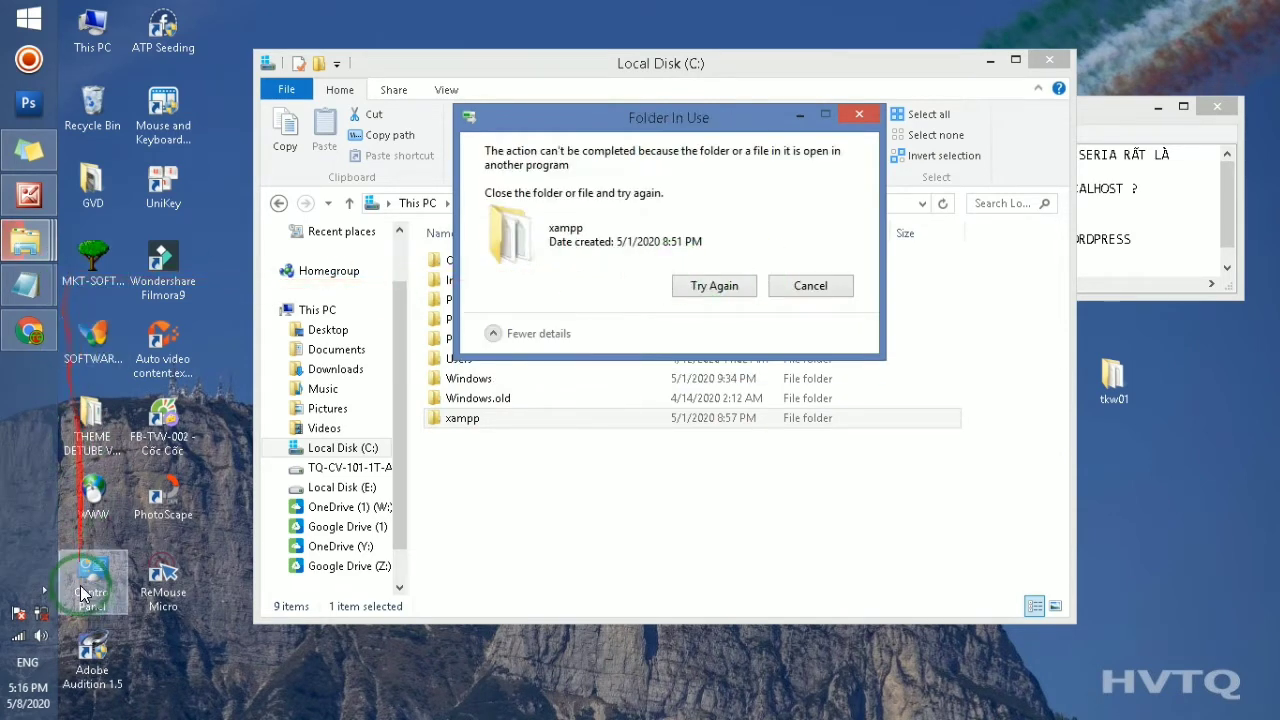
# - Quit the running XAMPP Control Panel, retry deleting the xampp folder, and close the Local Disk (C:) window
pyautogui.click(44, 590)
pyautogui.rightClick(183, 578)
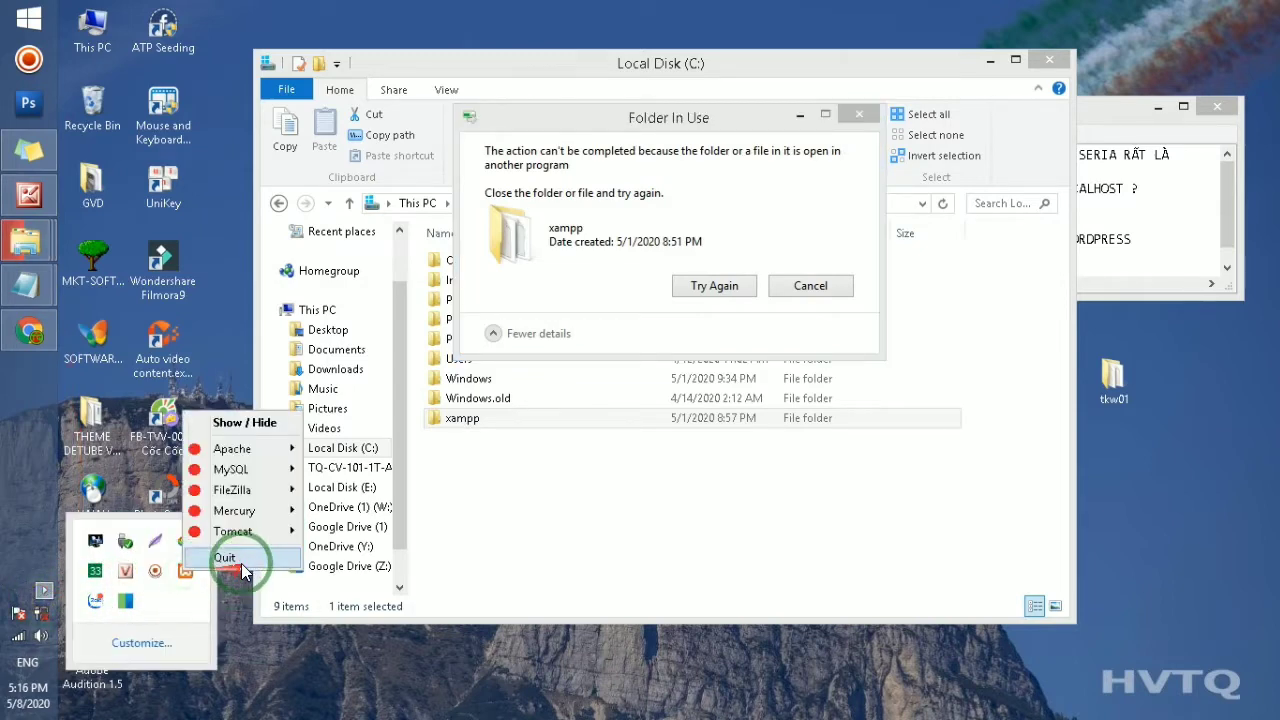
pyautogui.click(240, 574)
pyautogui.click(722, 298)
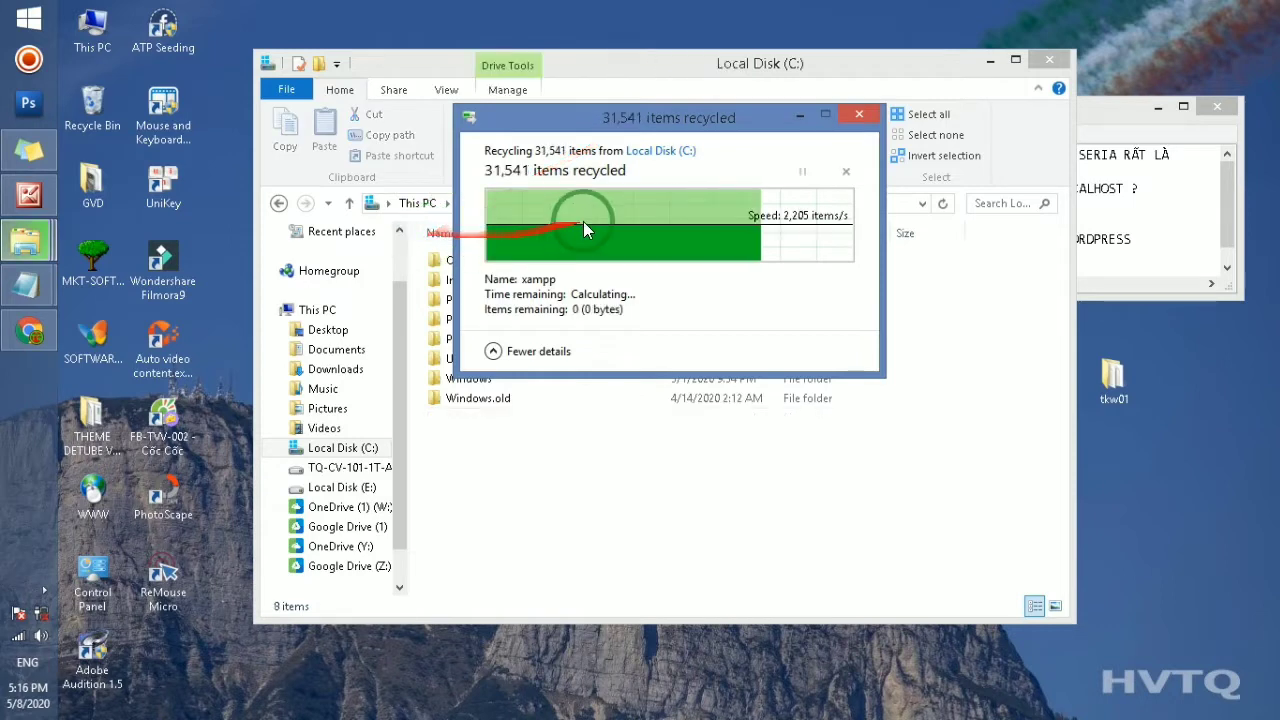
pyautogui.click(1041, 61)
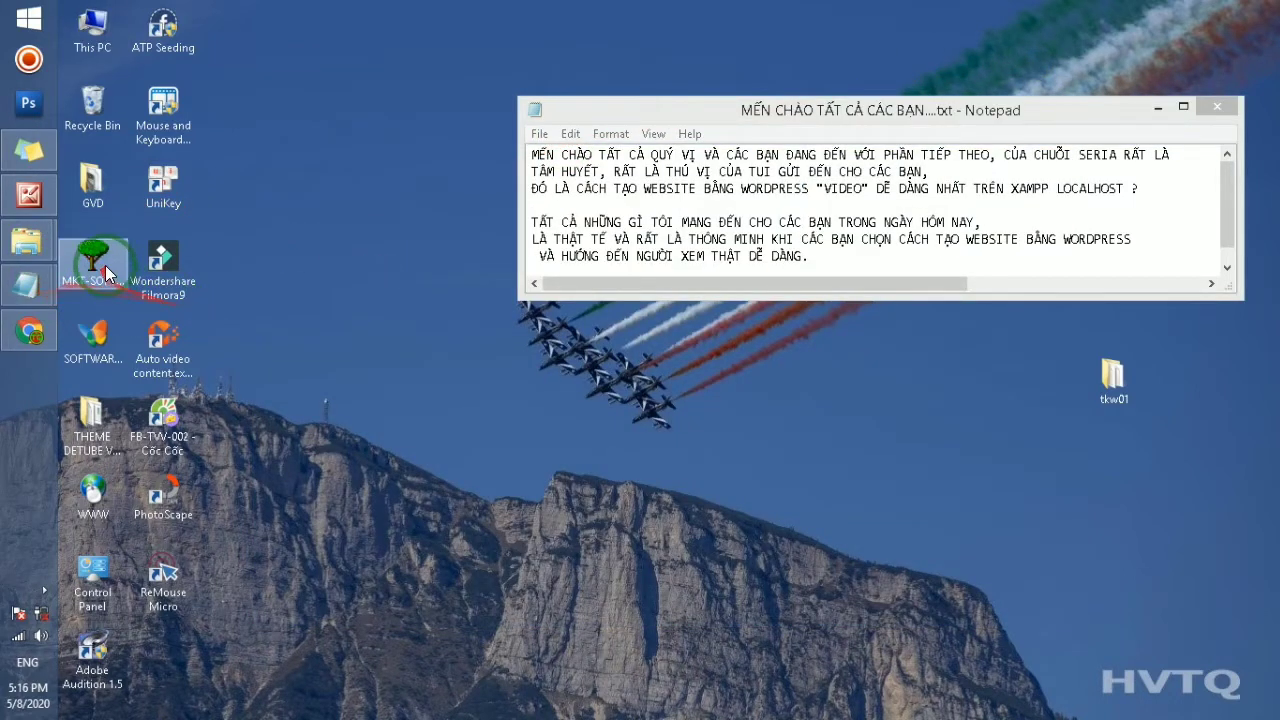
# - Launch xampp-win32-5.6.21-0-VC11-installer.exe from the THEME DETUBE folder on the desktop and minimize the folder window
pyautogui.doubleClick(90, 425)
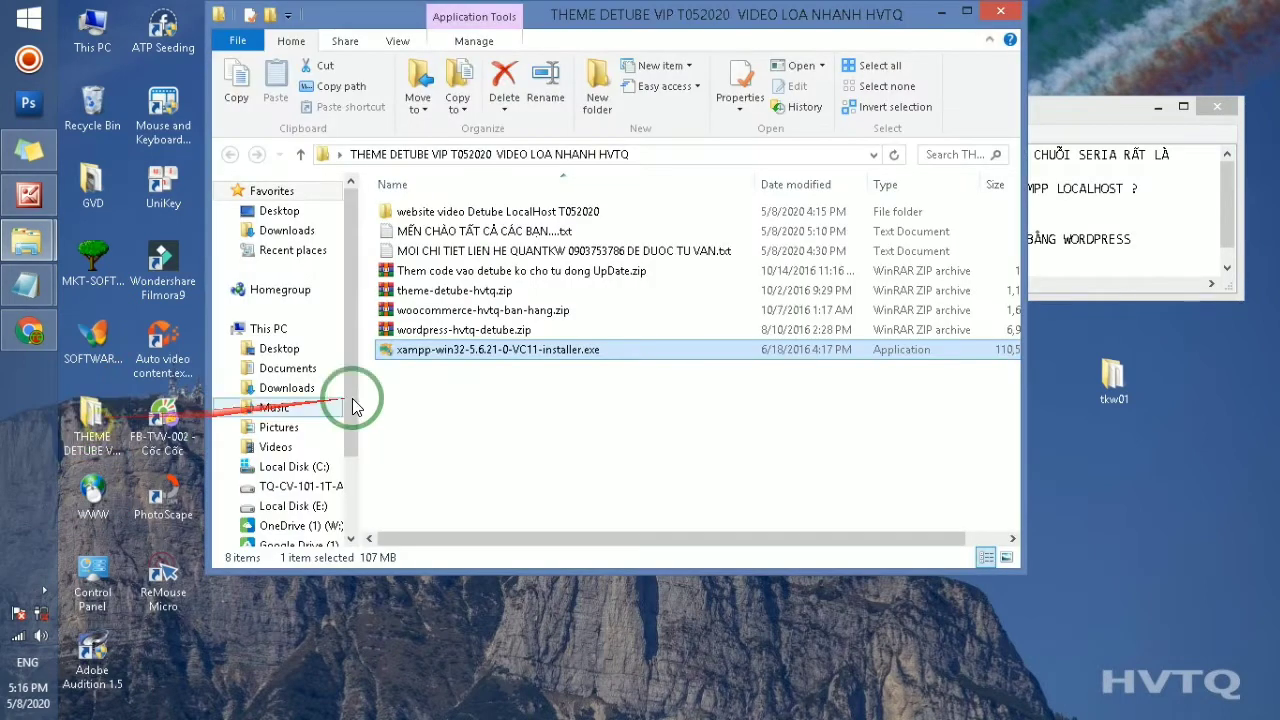
pyautogui.click(479, 350)
pyautogui.rightClick(481, 350)
pyautogui.click(531, 322)
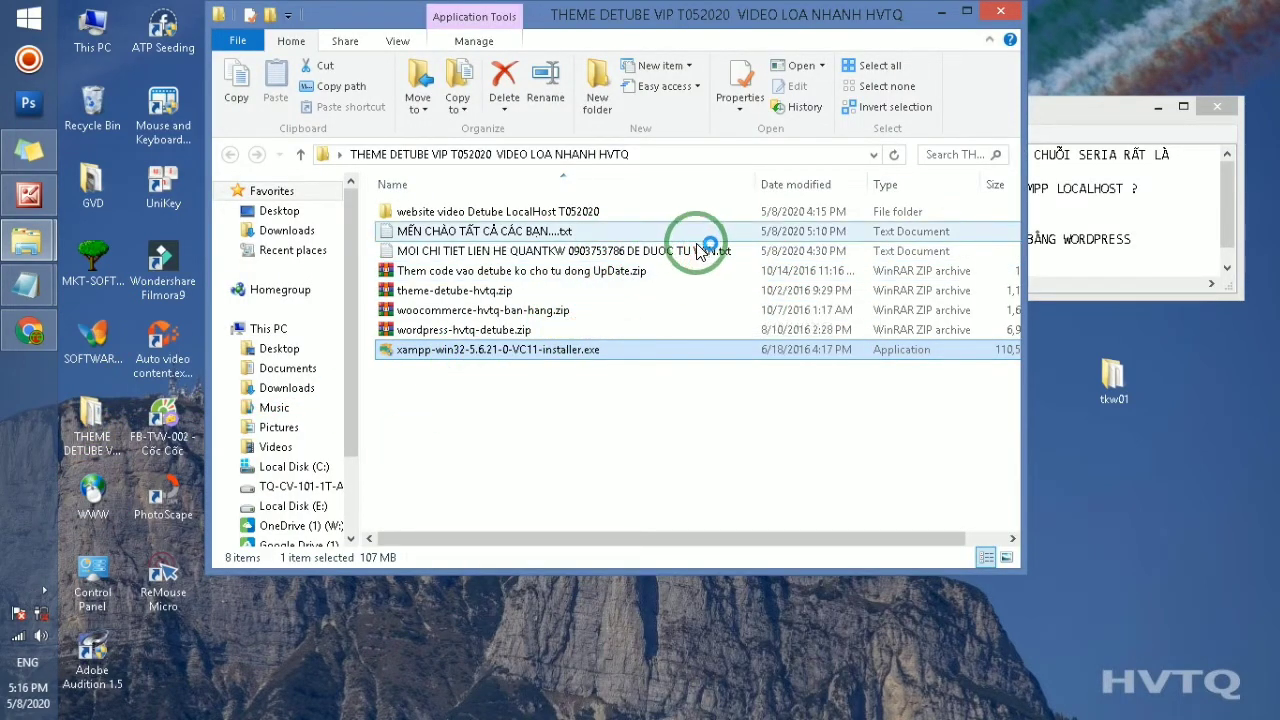
pyautogui.click(941, 12)
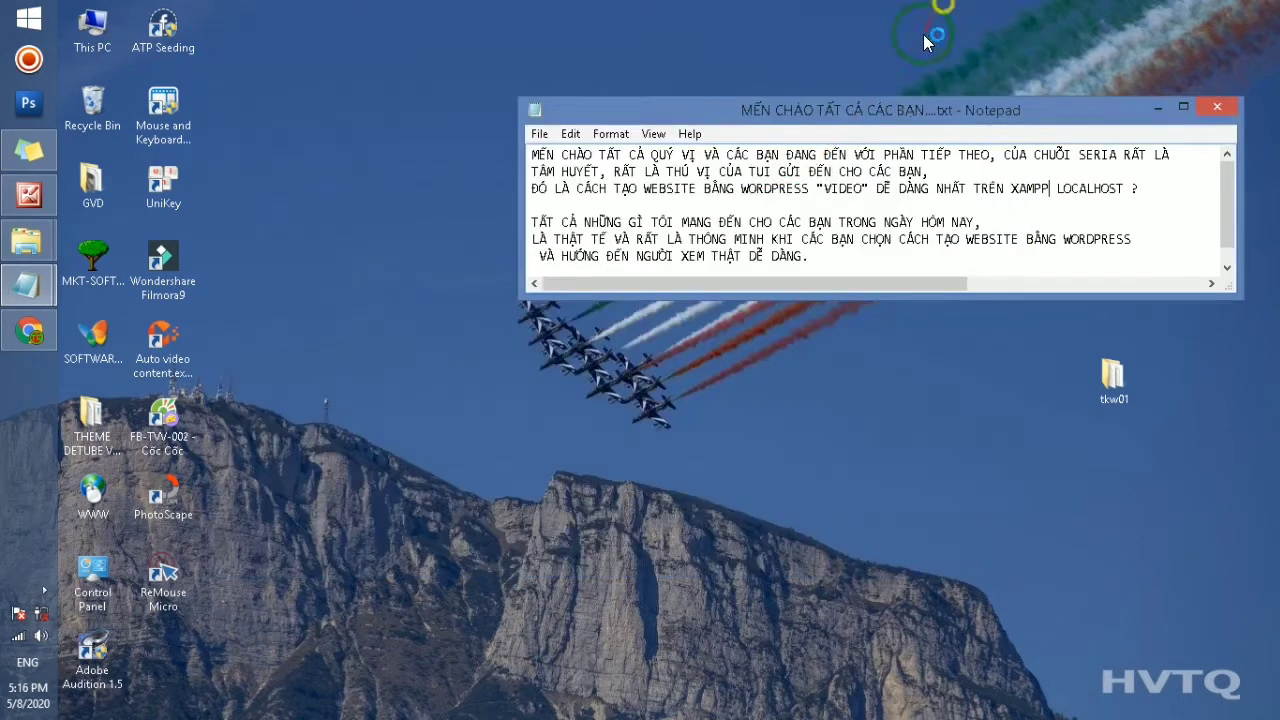
# - Try to empty the Recycle Bin and put the Notepad window away
pyautogui.rightClick(94, 104)
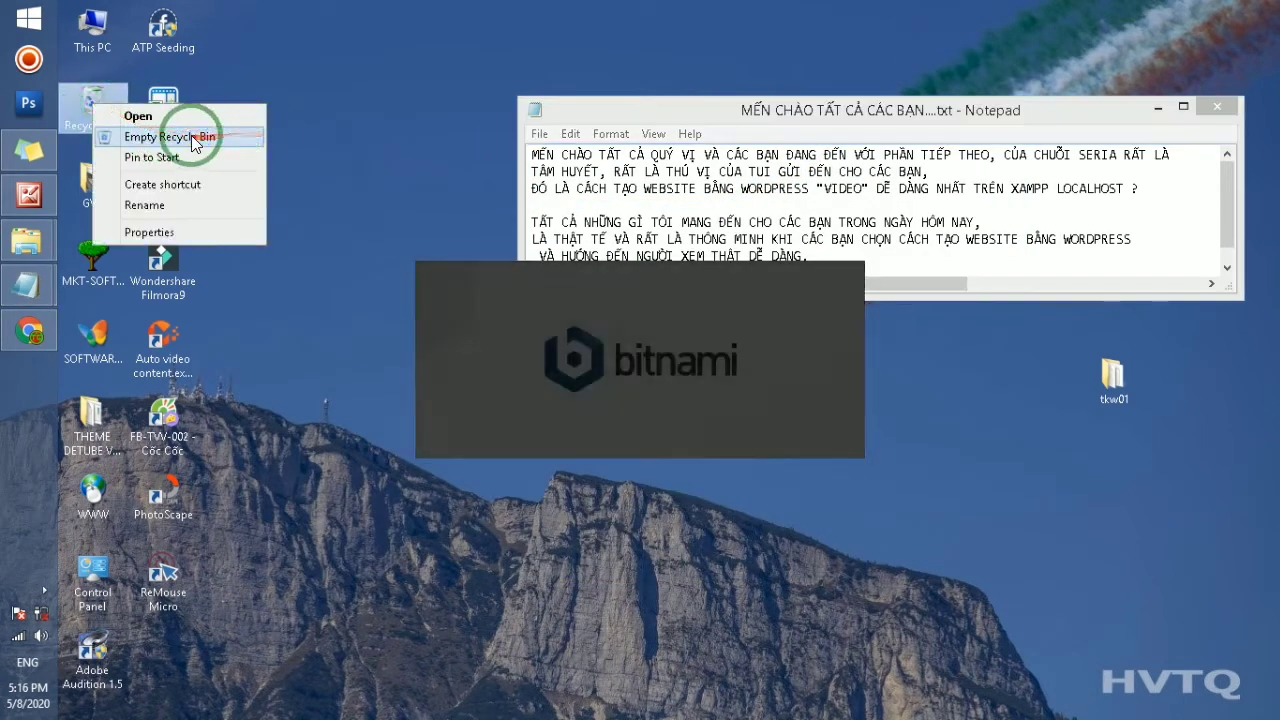
pyautogui.click(190, 131)
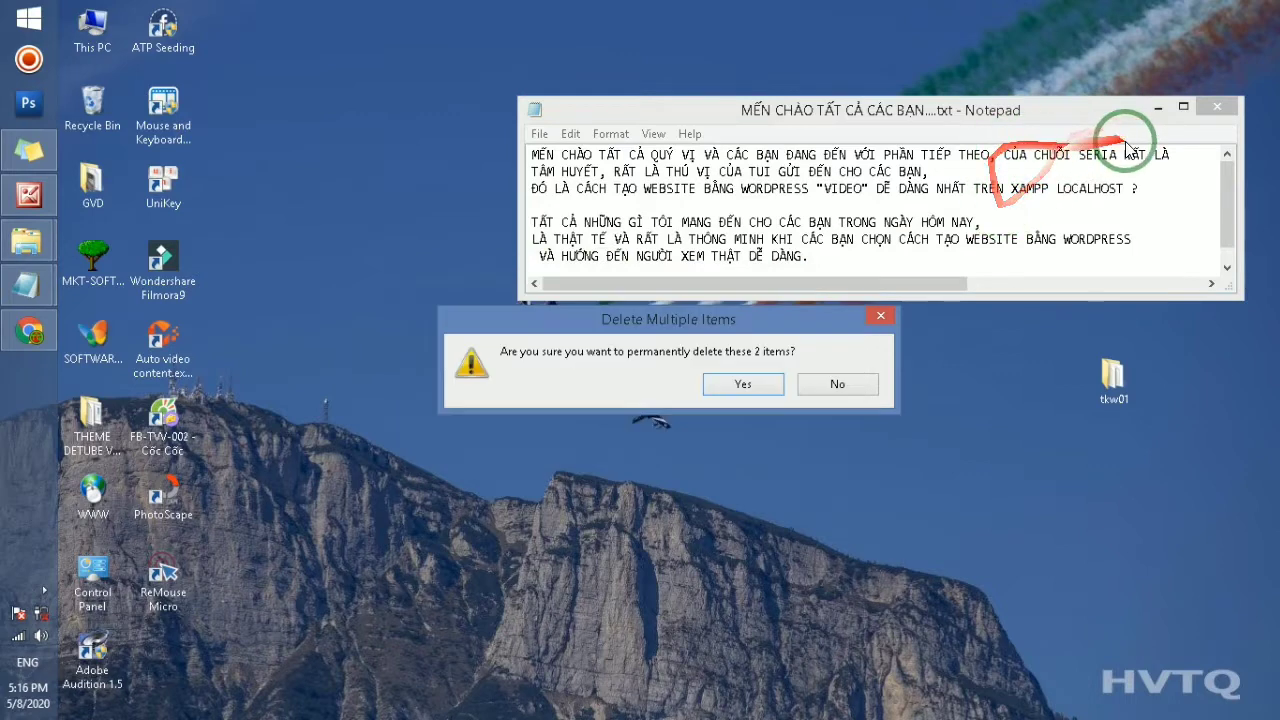
pyautogui.click(1214, 110)
# - Accept the UAC warning and start the XAMPP installation with all default components in C:\xampp
pyautogui.click(618, 401)
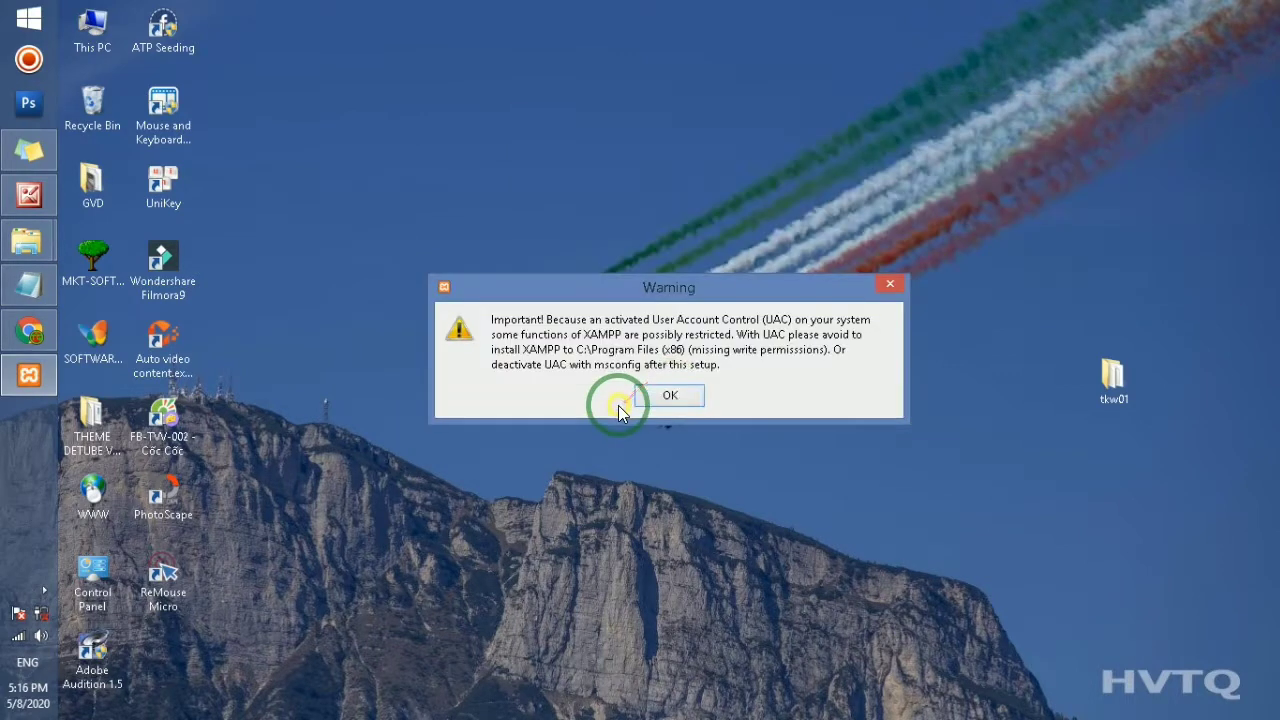
pyautogui.click(668, 395)
pyautogui.click(782, 550)
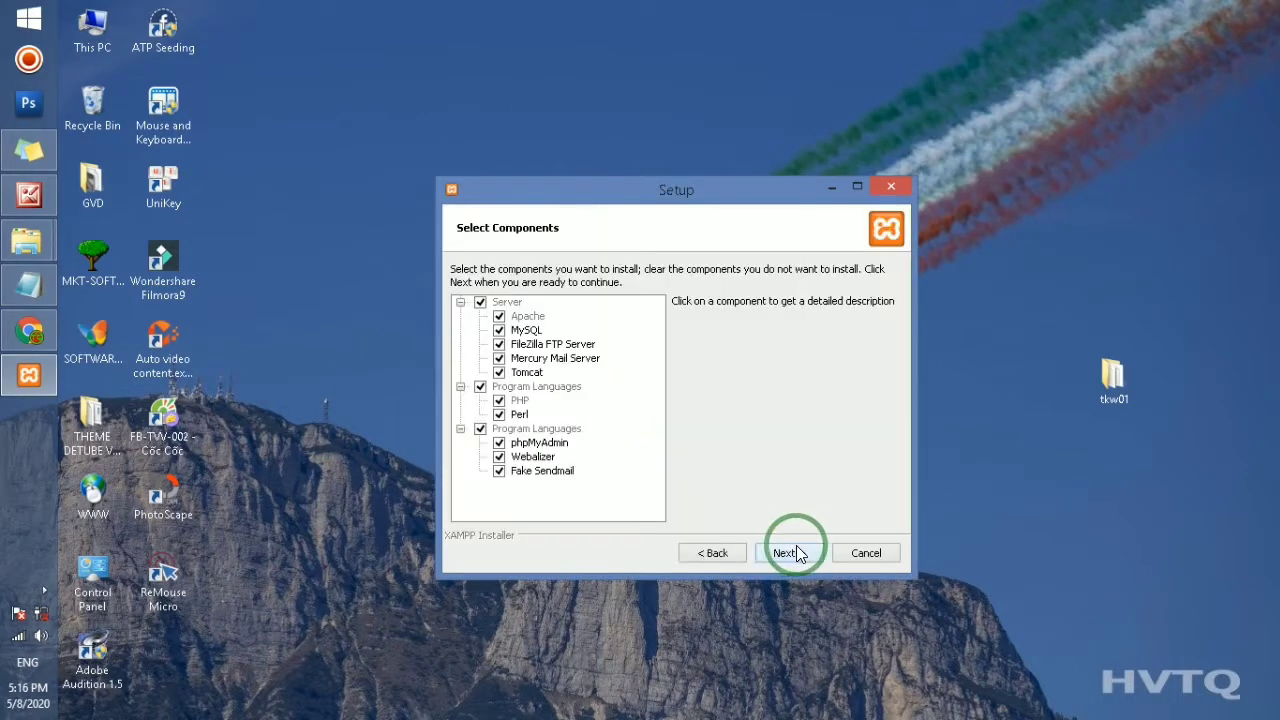
pyautogui.click(792, 553)
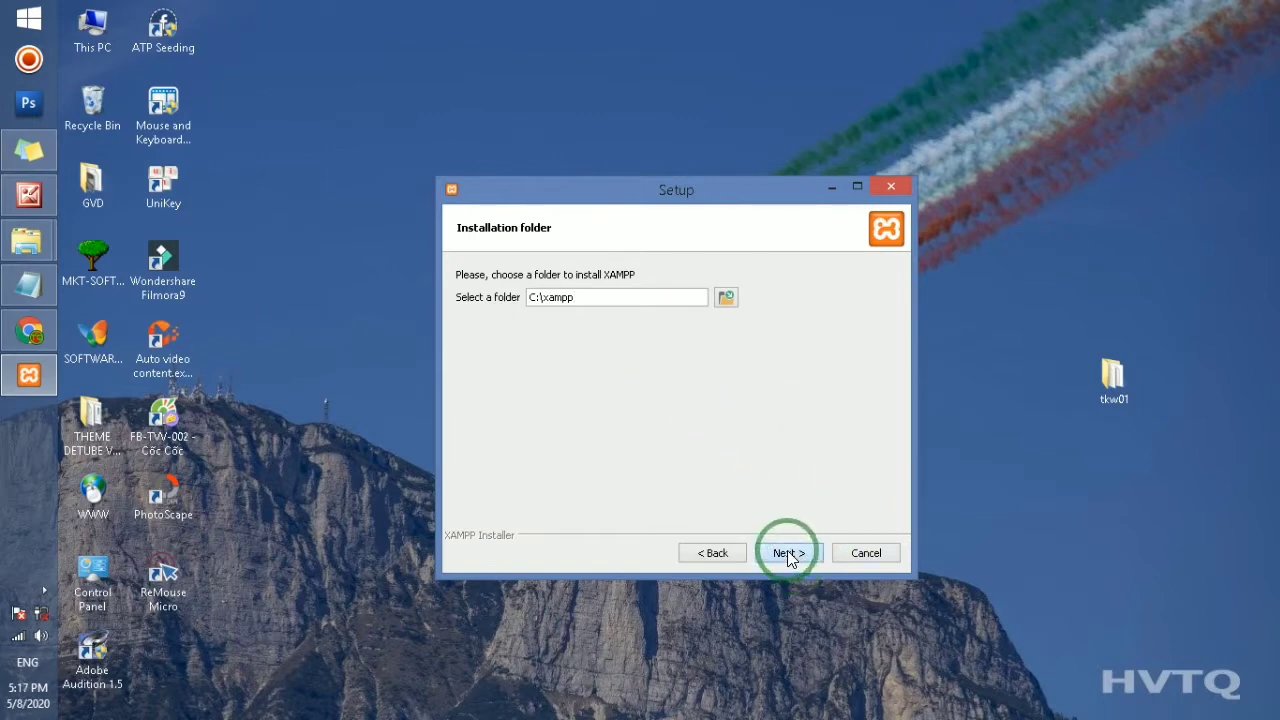
pyautogui.click(788, 556)
pyautogui.click(780, 552)
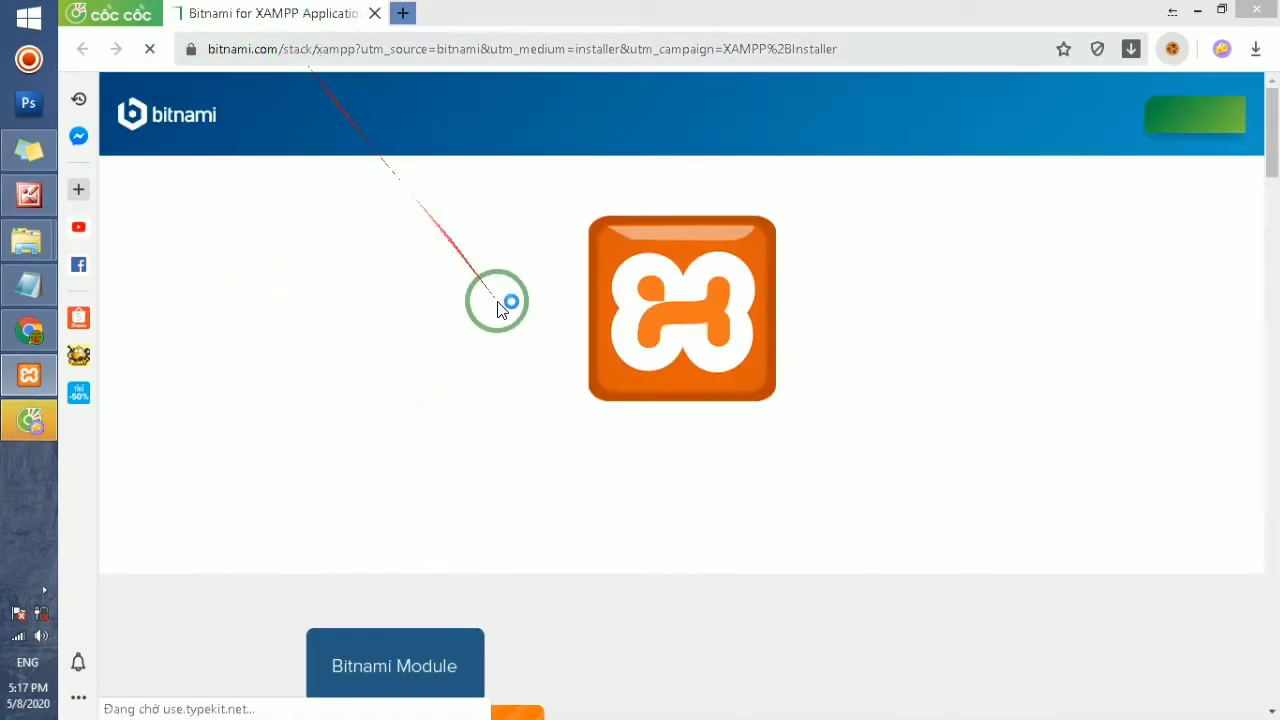
# - Examine the application modules on the Bitnami for XAMPP web page, and minimize the browser
pyautogui.click(473, 312)
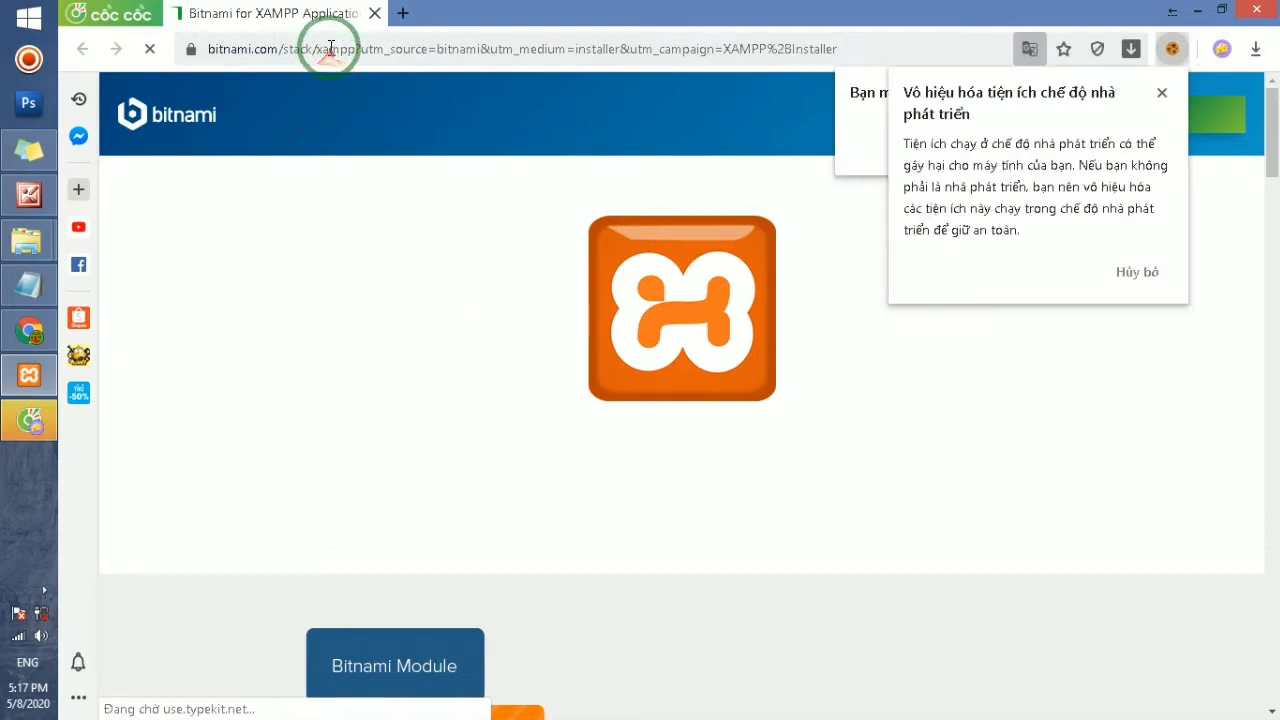
pyautogui.click(545, 46)
pyautogui.scroll(-6, 470, 250)
pyautogui.scroll(2, 430, 290)
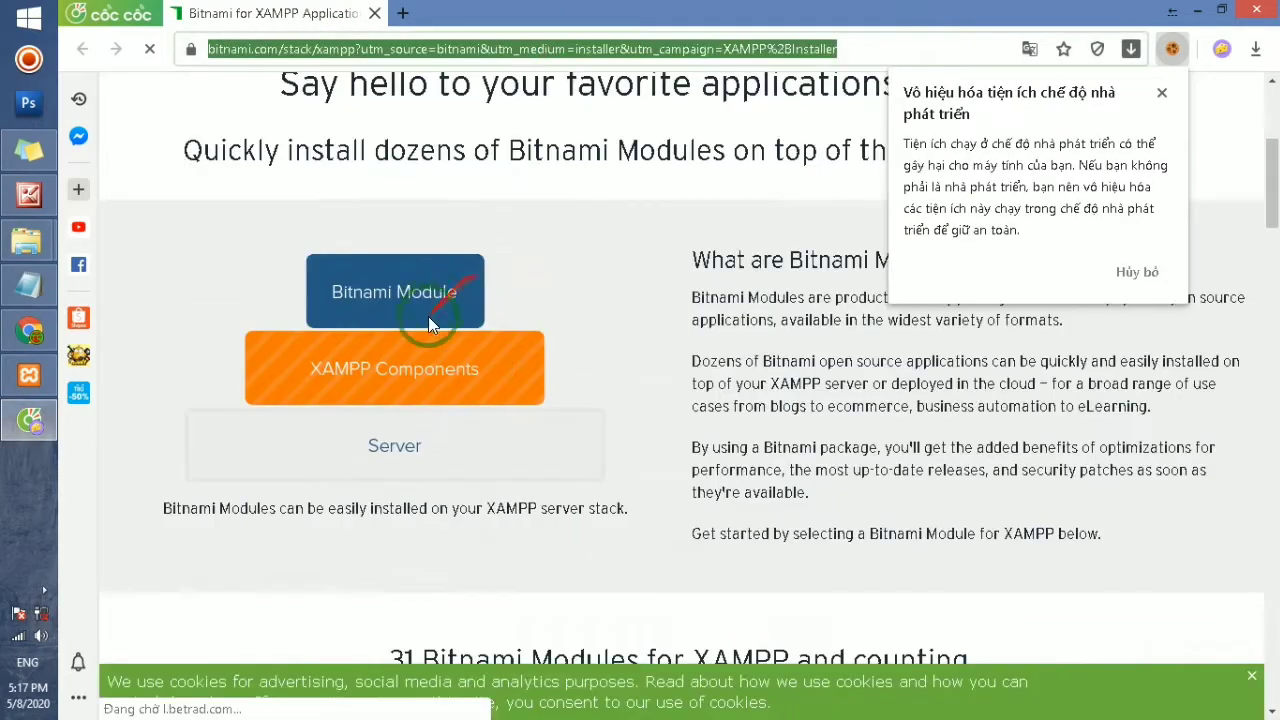
pyautogui.scroll(-2, 547, 337)
pyautogui.scroll(-12, 547, 337)
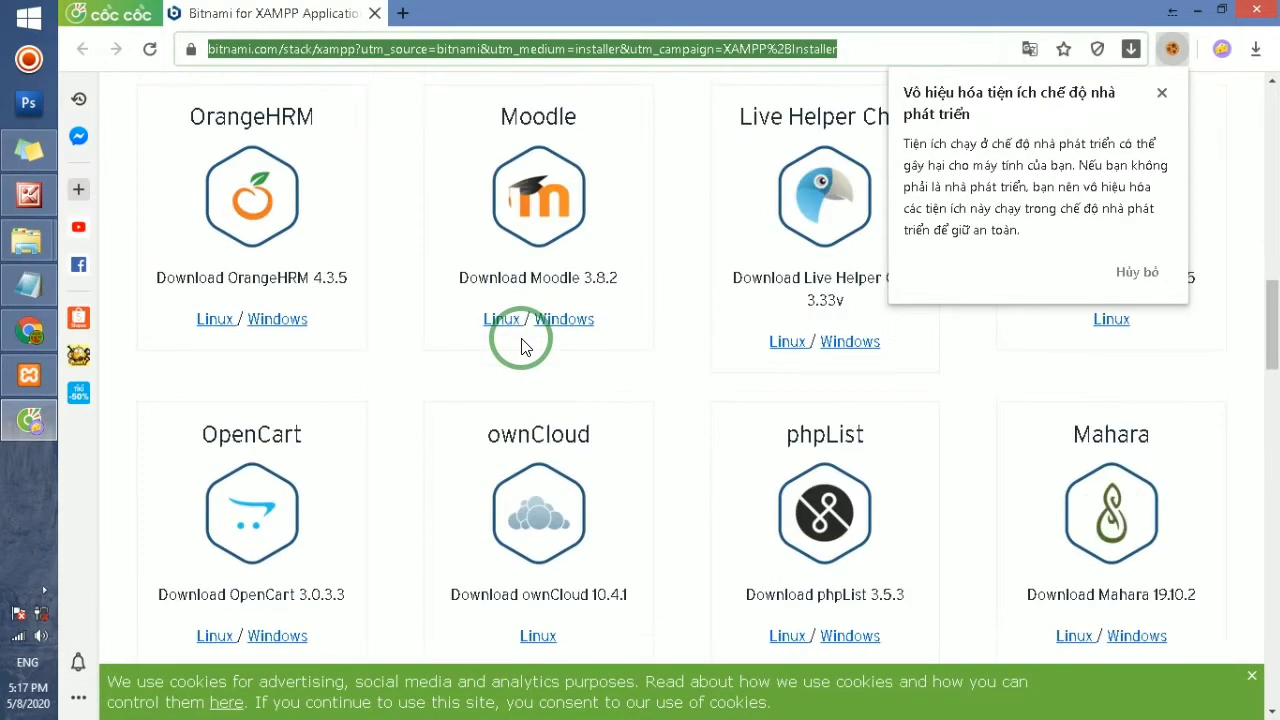
pyautogui.scroll(-5, 522, 345)
pyautogui.scroll(5, 509, 337)
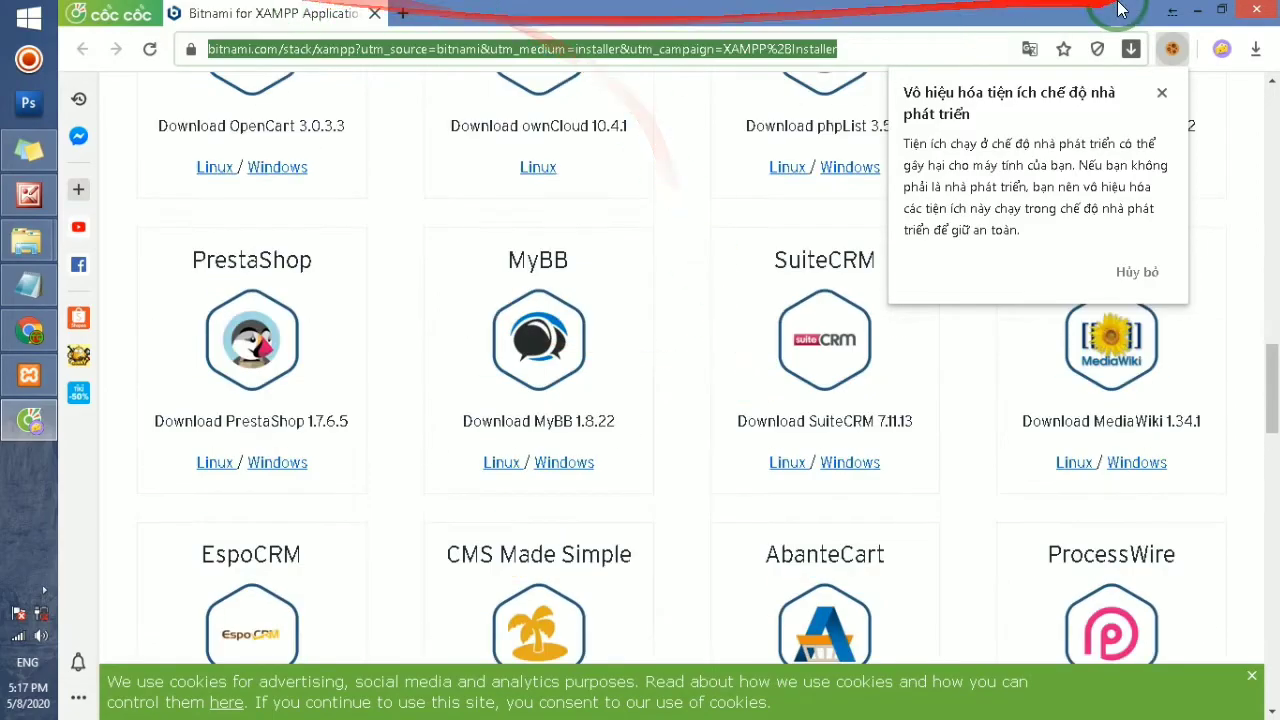
pyautogui.click(1205, 10)
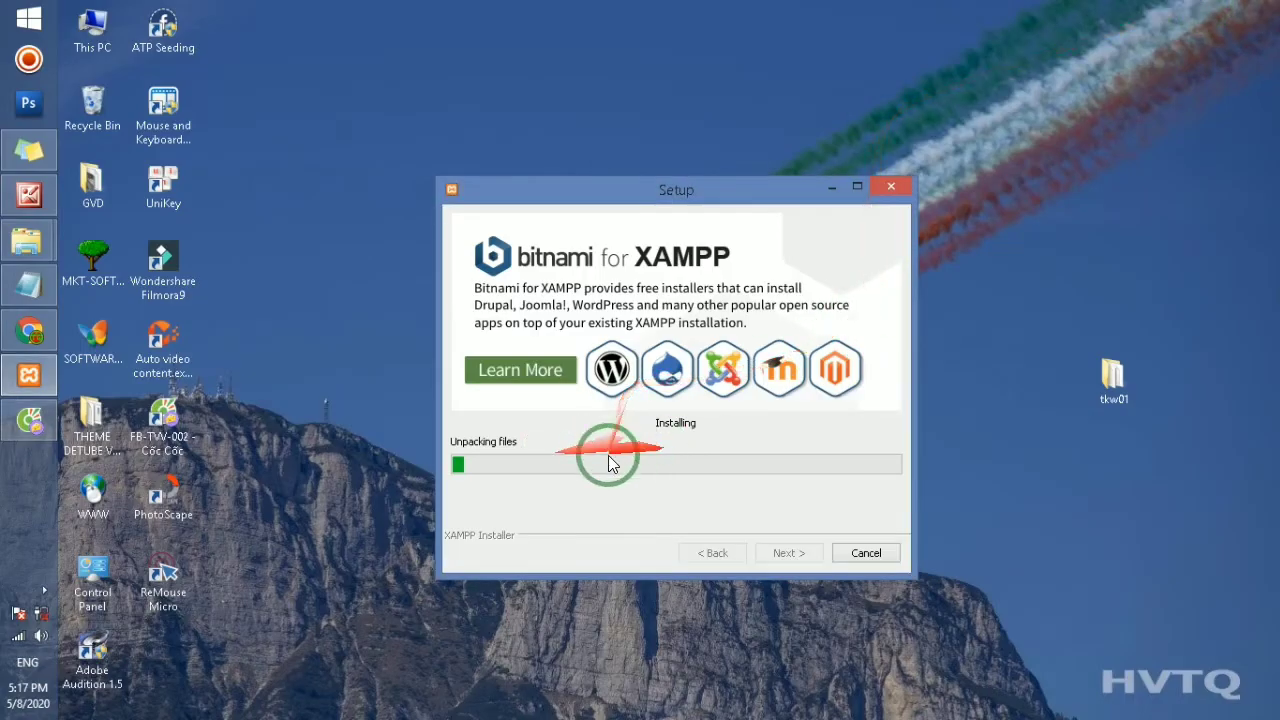
pyautogui.moveTo(643, 194); pyautogui.dragTo(614, 69)
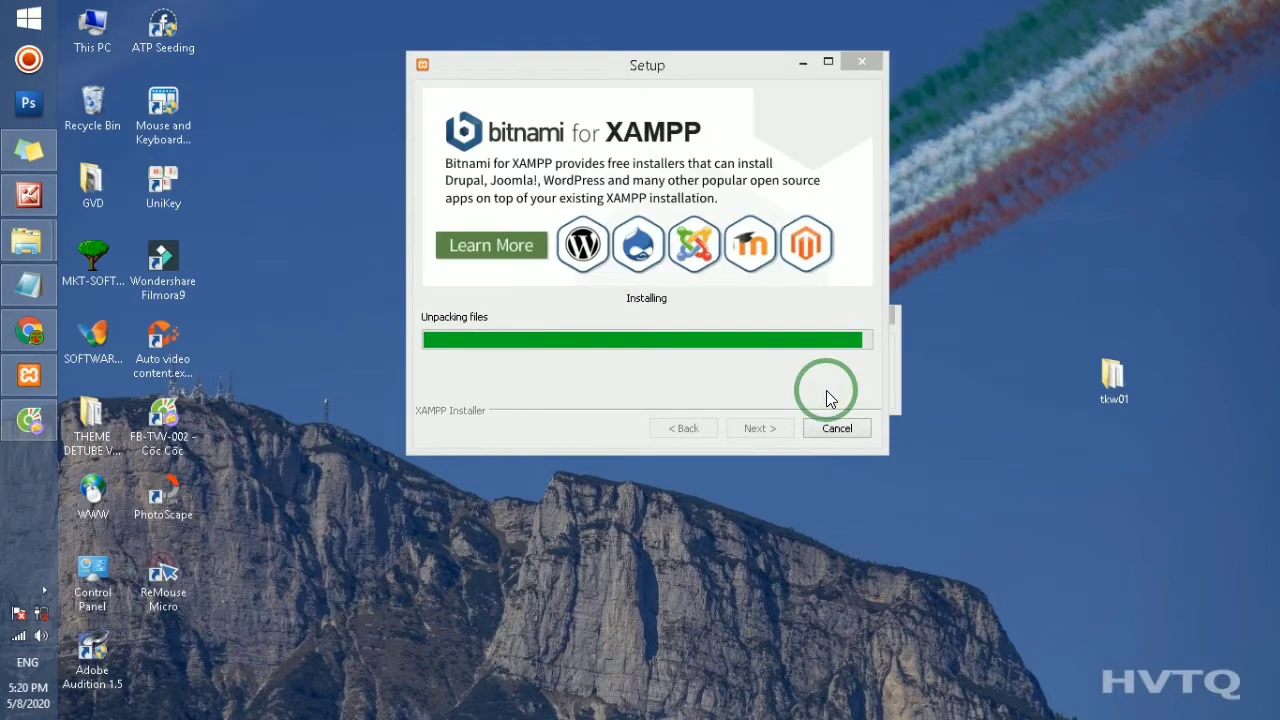
pyautogui.click(36, 598)
pyautogui.click(49, 591)
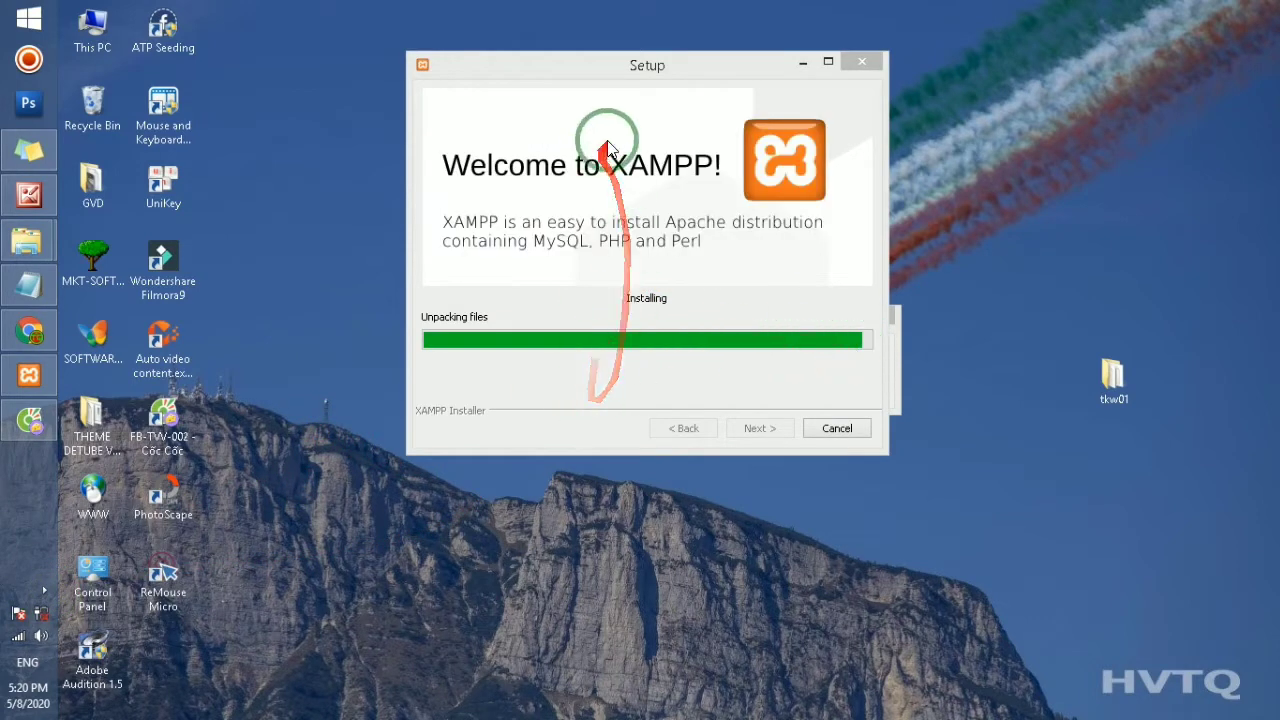
pyautogui.click(28, 205)
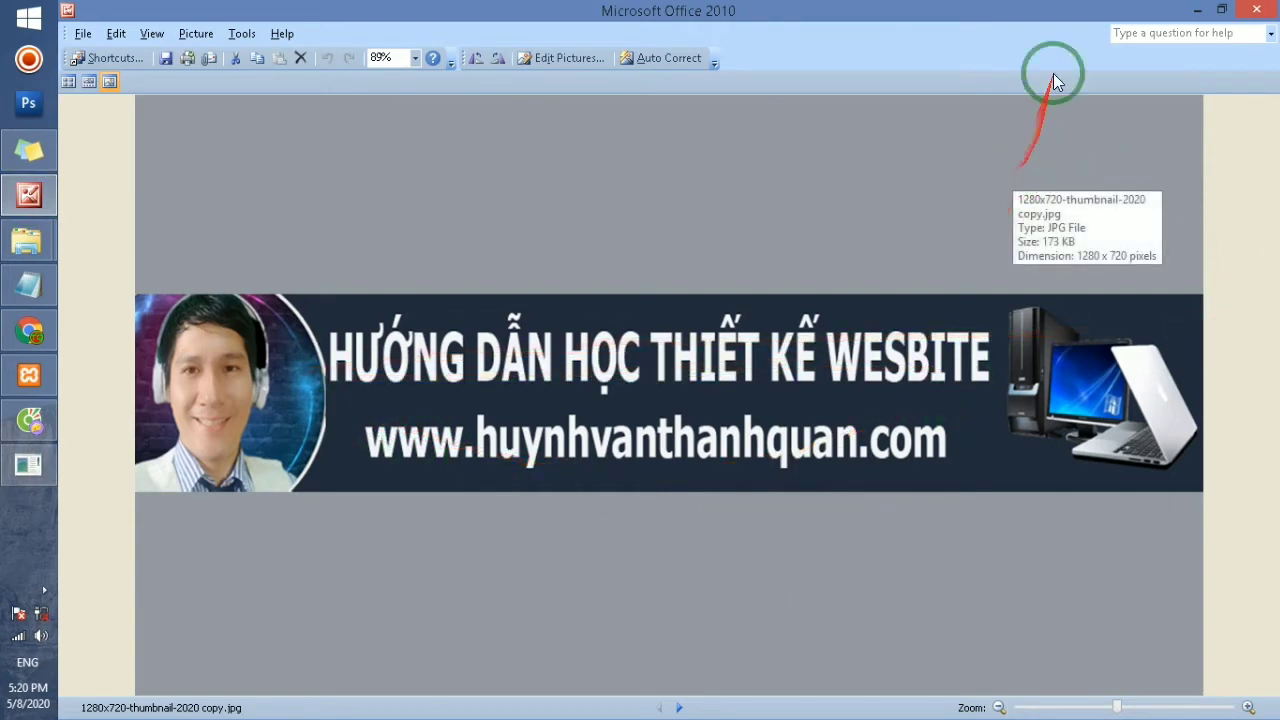
pyautogui.click(1190, 10)
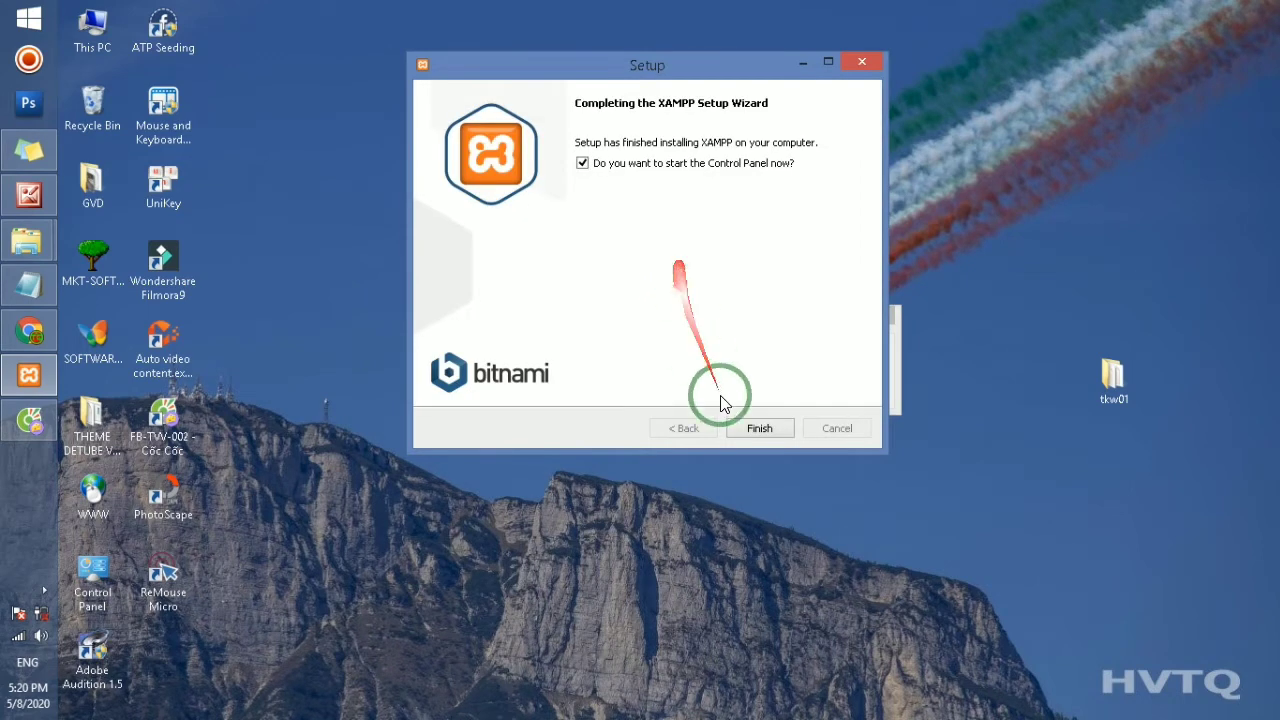
# - Finish the XAMPP setup with the Control Panel set to start, and save English as its language
pyautogui.click(788, 428)
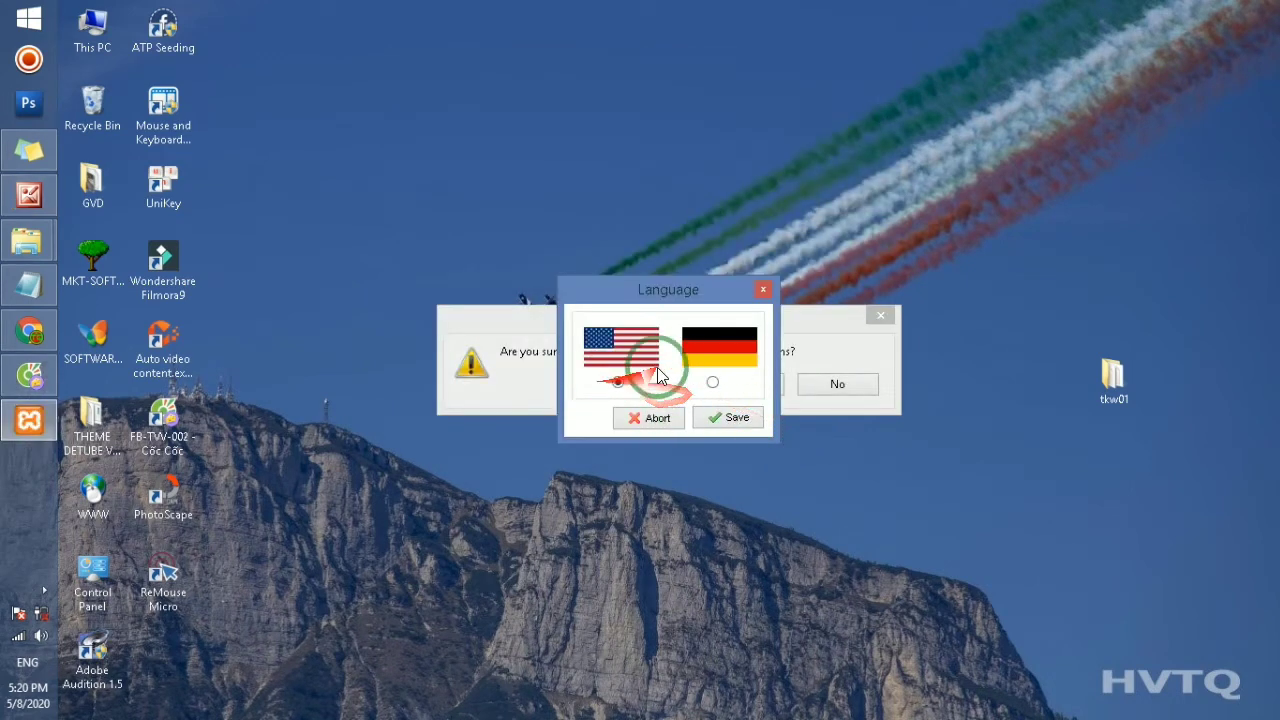
pyautogui.click(727, 418)
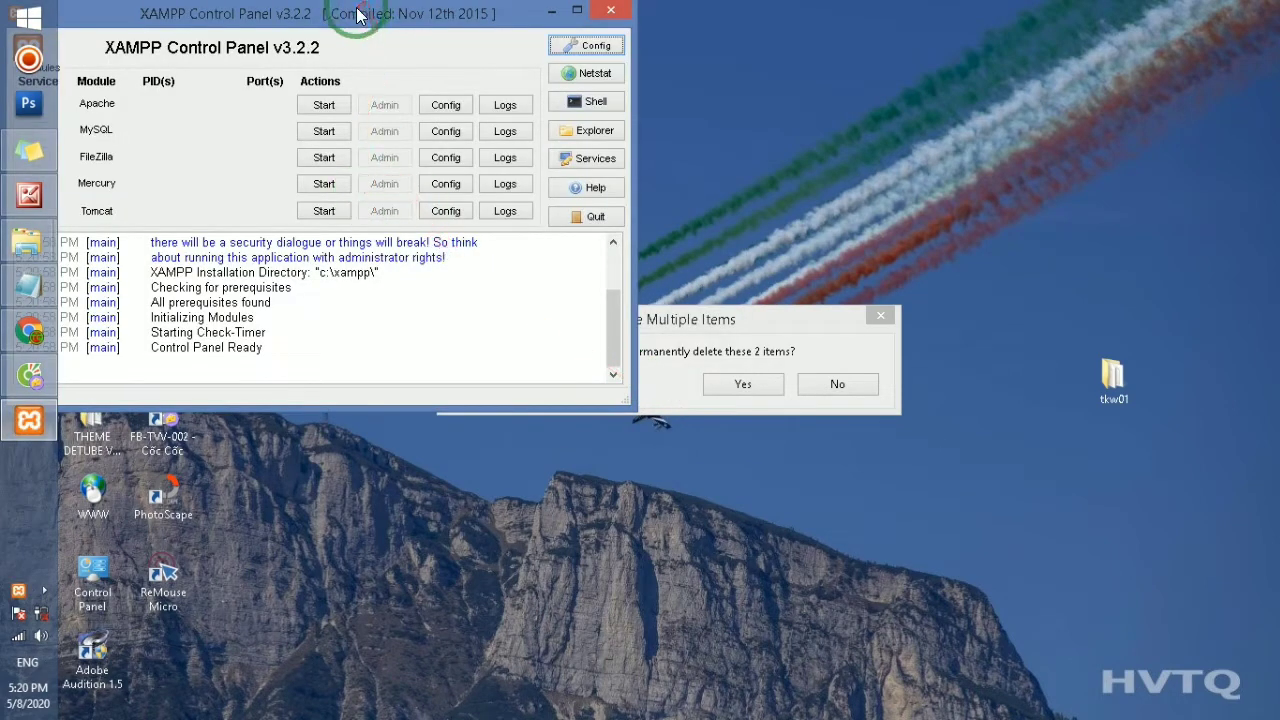
# - Decline the pending permanent deletion of the Recycle Bin items and move the XAMPP Control Panel to a clear area
pyautogui.moveTo(357, 14); pyautogui.dragTo(478, 144)
pyautogui.click(851, 330)
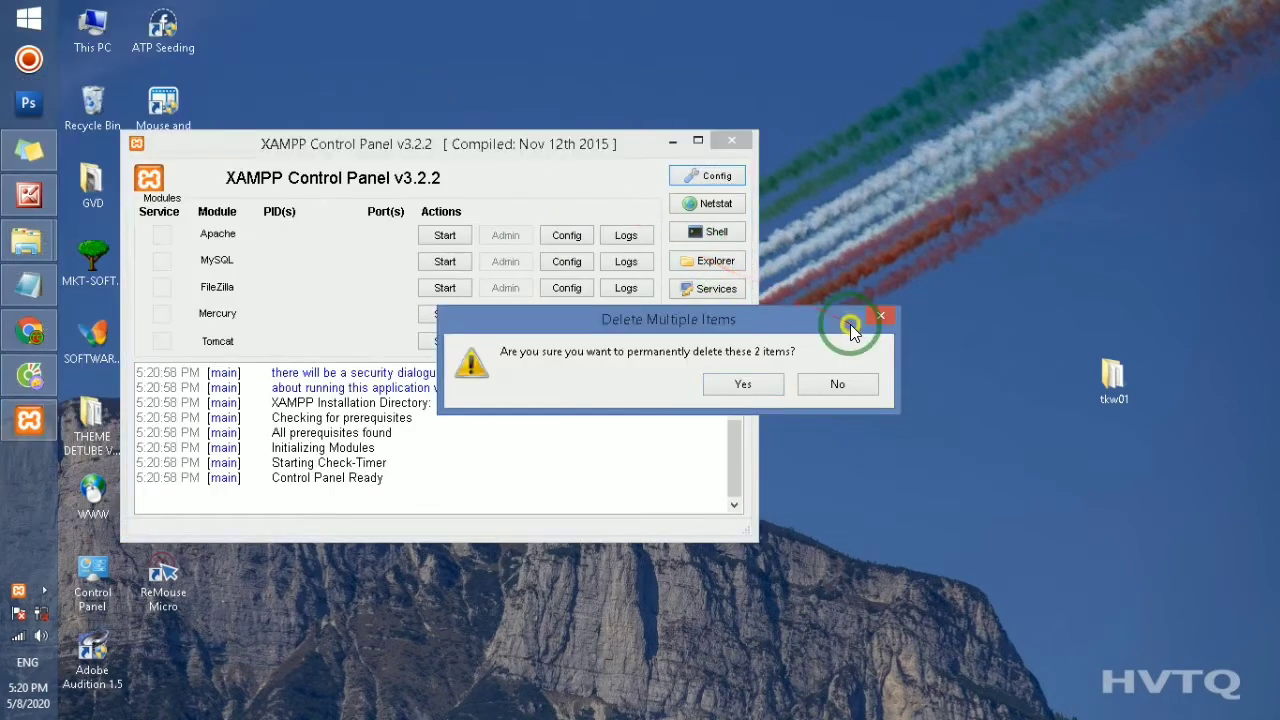
pyautogui.click(810, 393)
pyautogui.moveTo(391, 150); pyautogui.dragTo(711, 79)
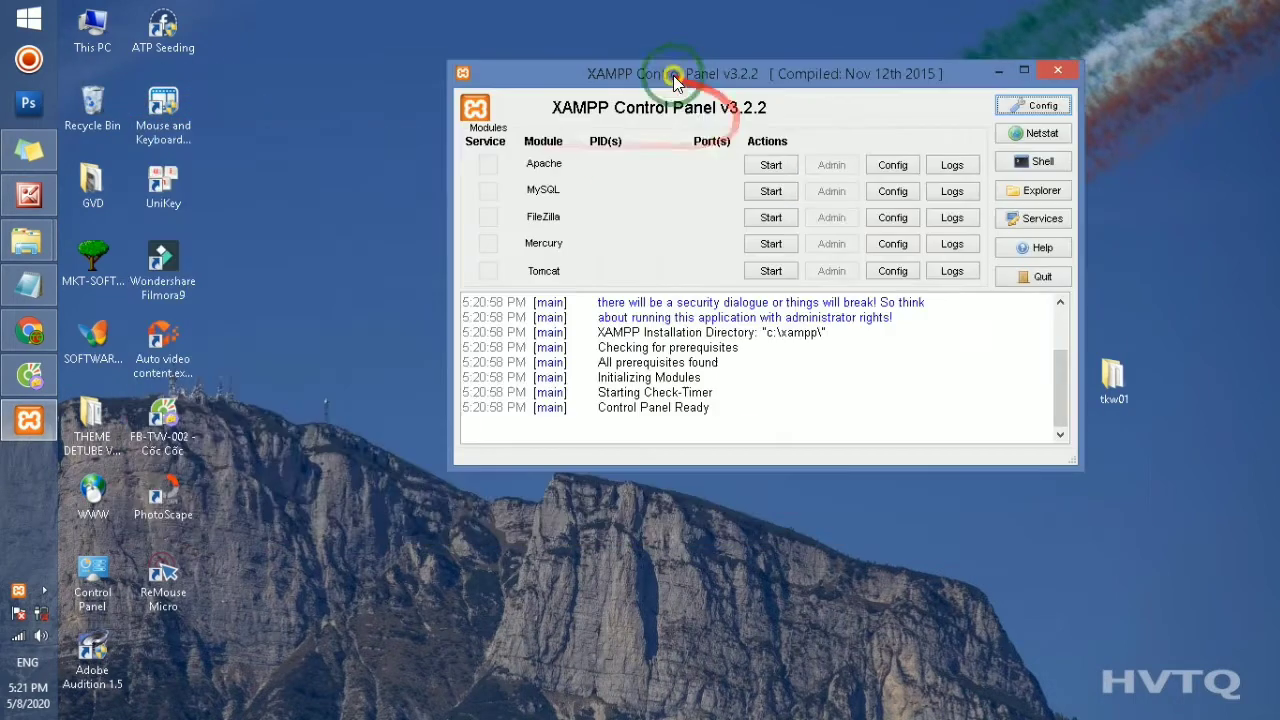
# - Start the Apache and MySQL modules in the XAMPP Control Panel
pyautogui.click(770, 168)
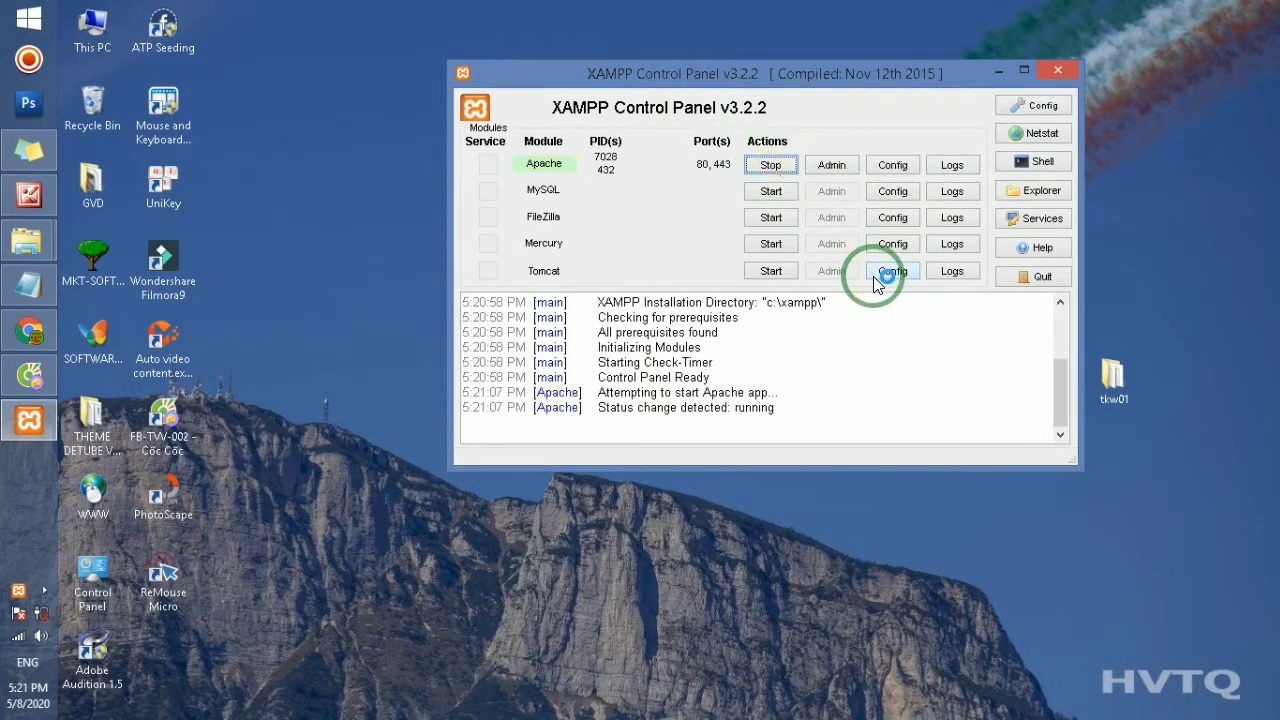
pyautogui.click(771, 191)
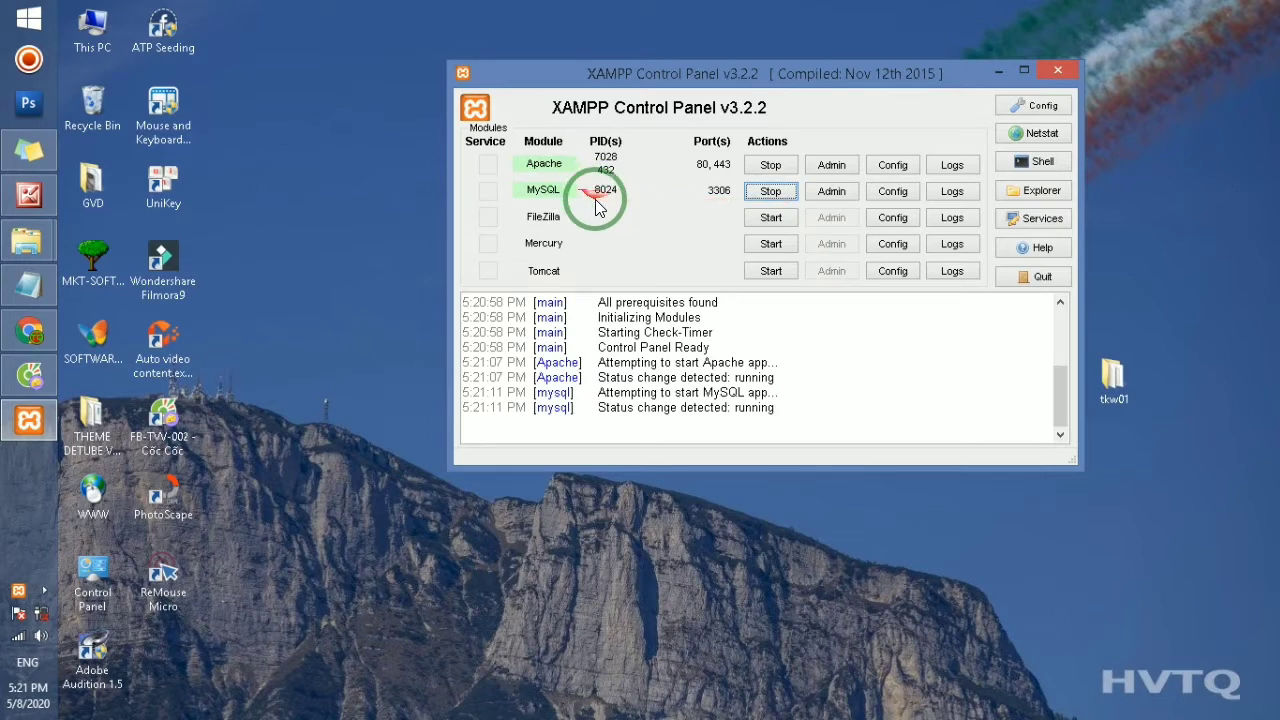
pyautogui.moveTo(725, 73); pyautogui.dragTo(513, 98)
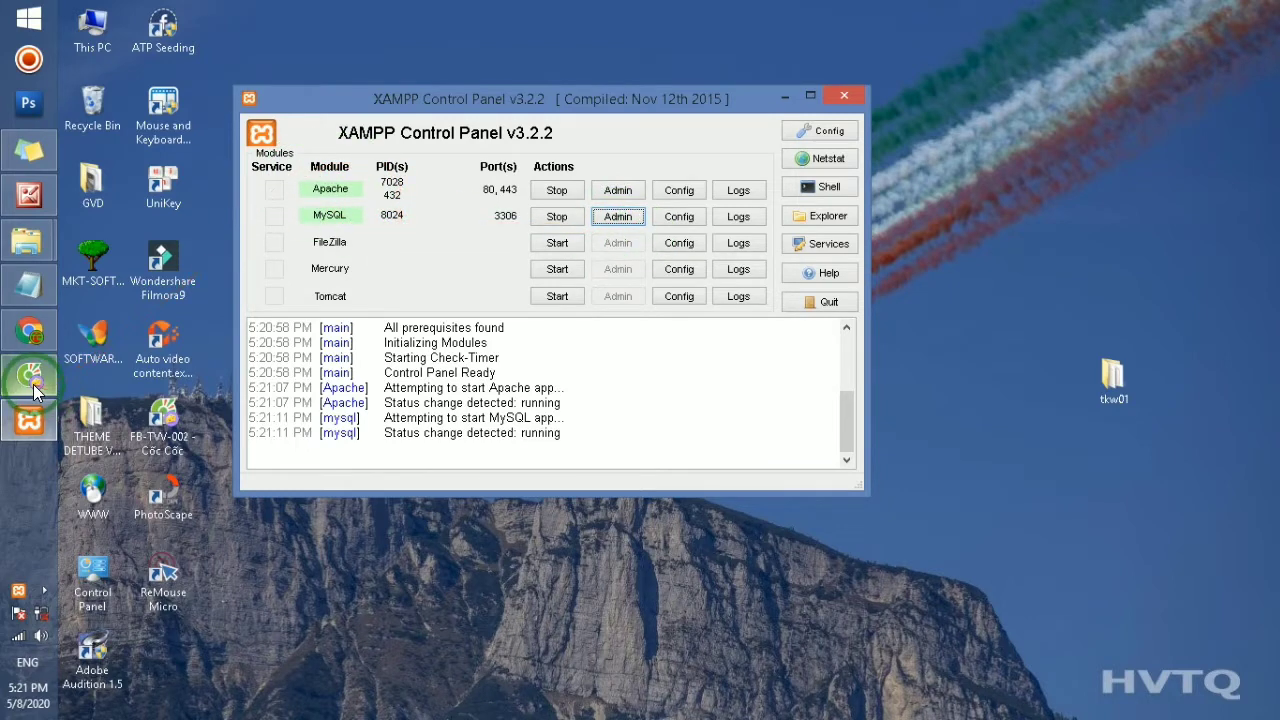
# - Open the xampp installation folder from the Control Panel, check the contents of htdocs, and close the folder window
pyautogui.moveTo(464, 103); pyautogui.dragTo(612, 86)
pyautogui.click(982, 206)
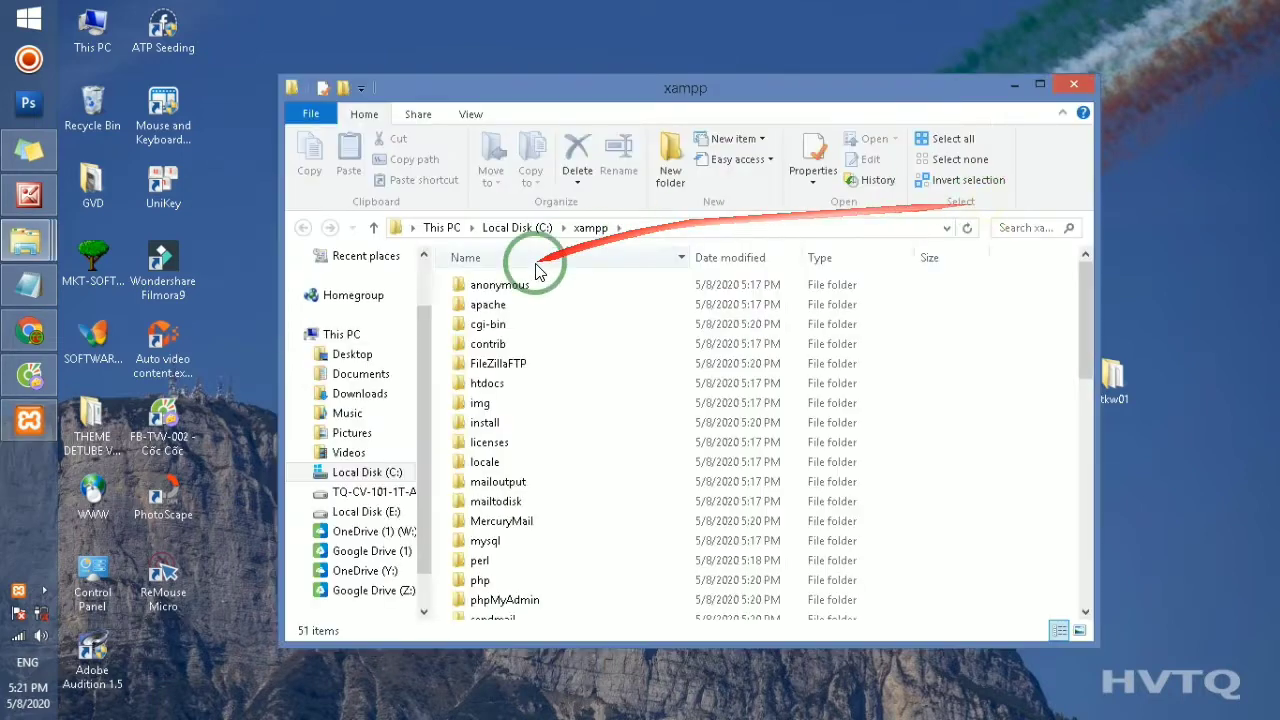
pyautogui.doubleClick(461, 372)
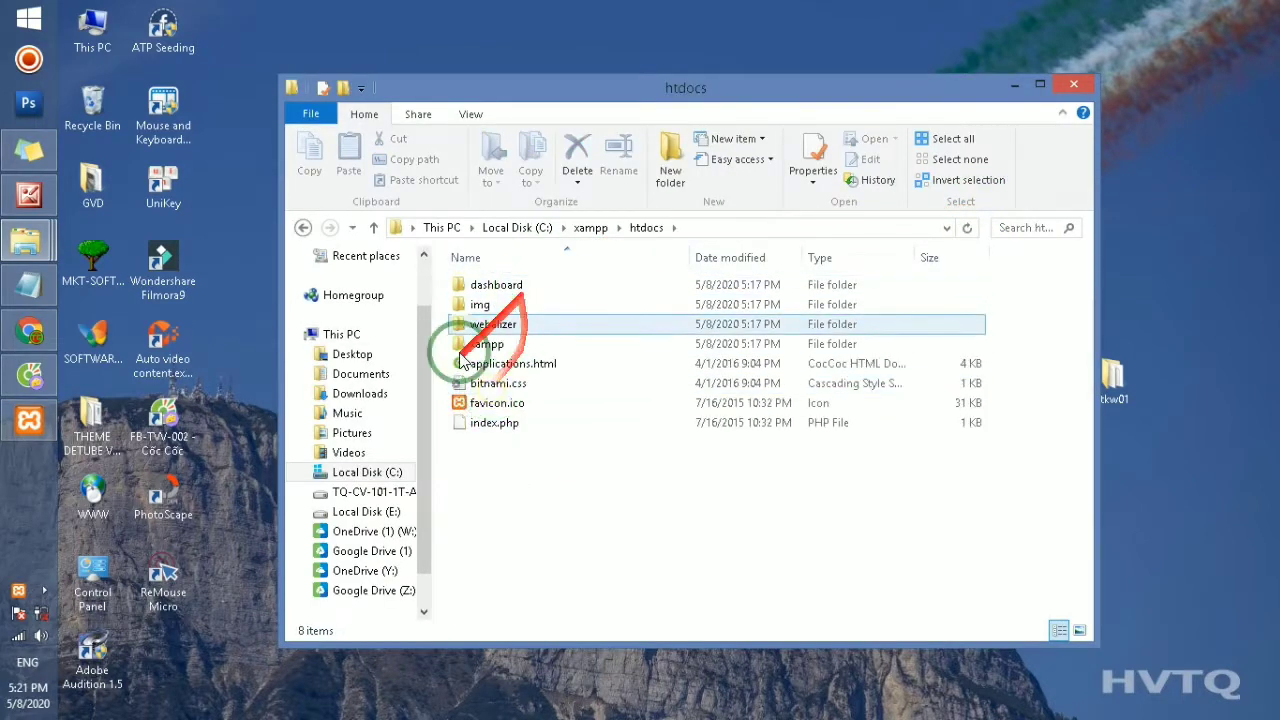
pyautogui.click(303, 227)
pyautogui.click(1077, 87)
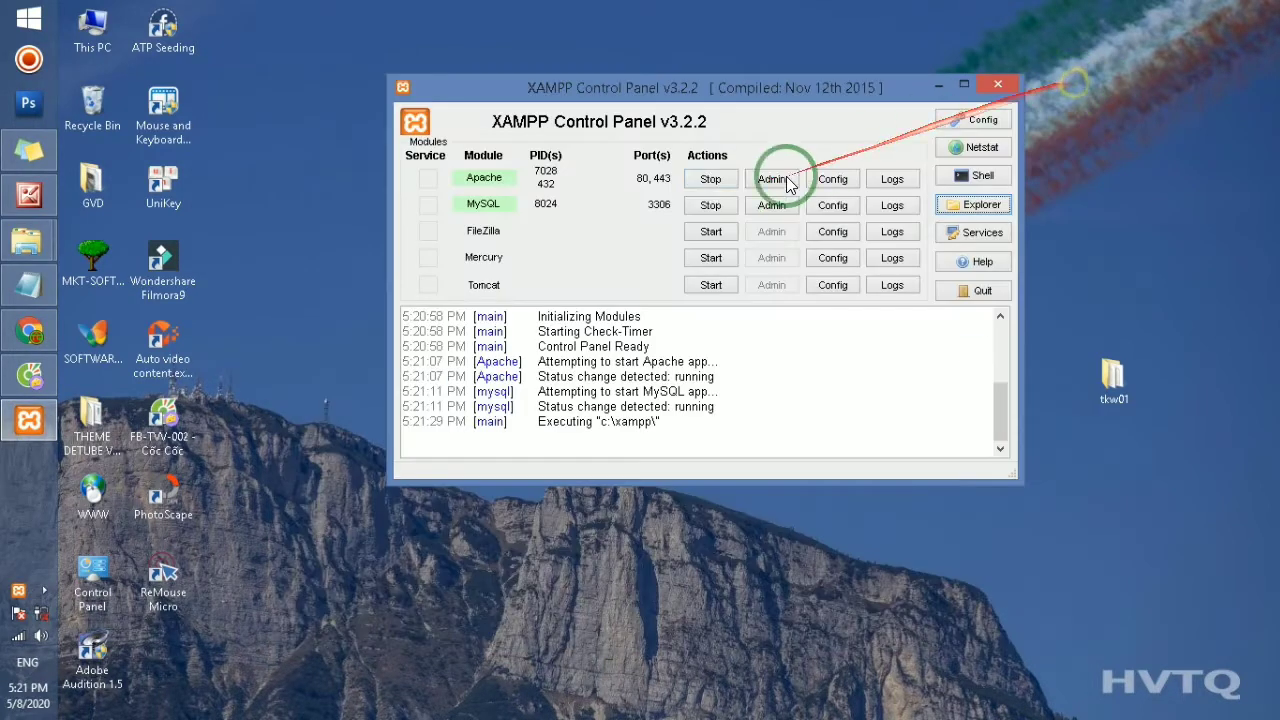
# - Stop the MySQL and Apache modules and close the XAMPP Control Panel window
pyautogui.click(710, 202)
pyautogui.click(709, 181)
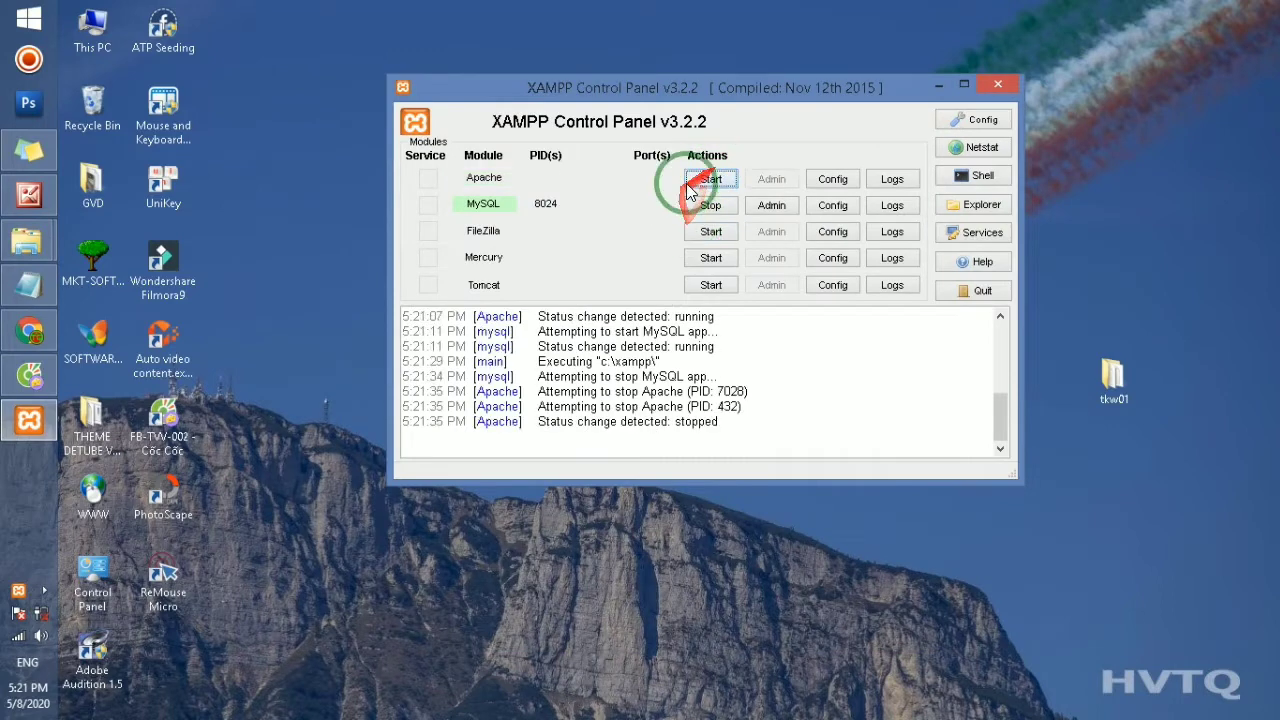
pyautogui.click(1003, 82)
pyautogui.rightClick(443, 120)
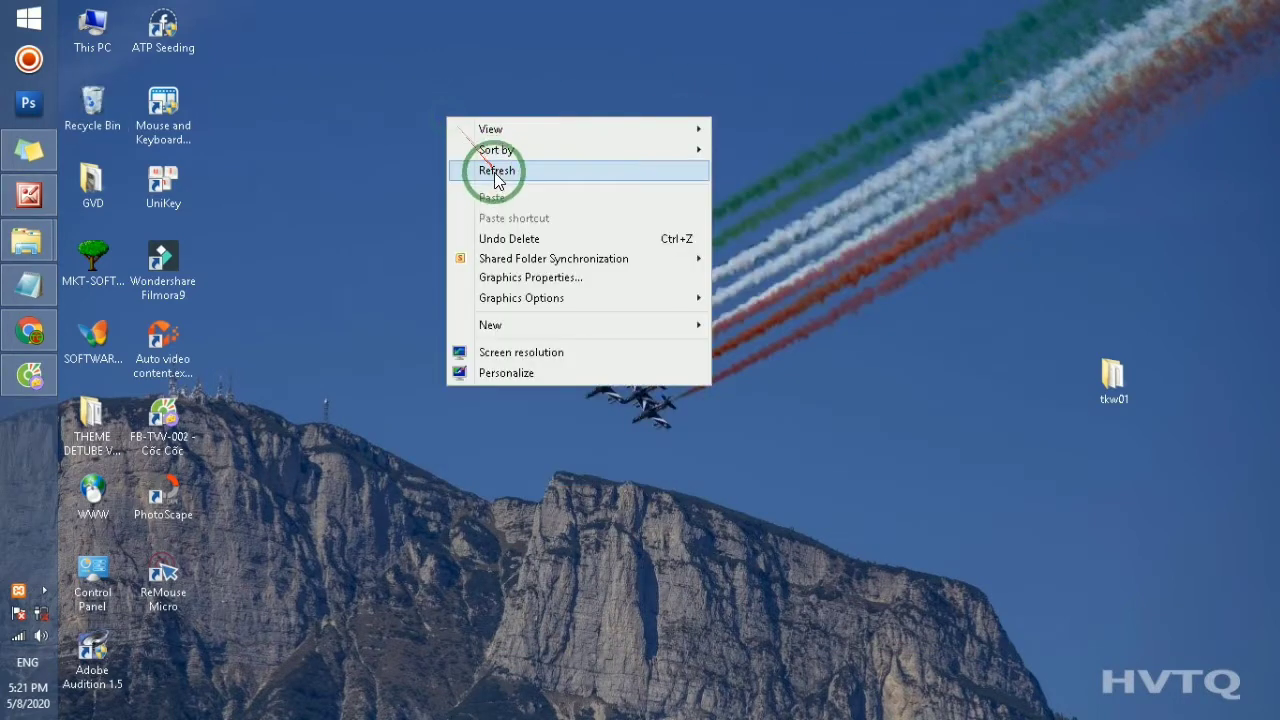
pyautogui.click(486, 167)
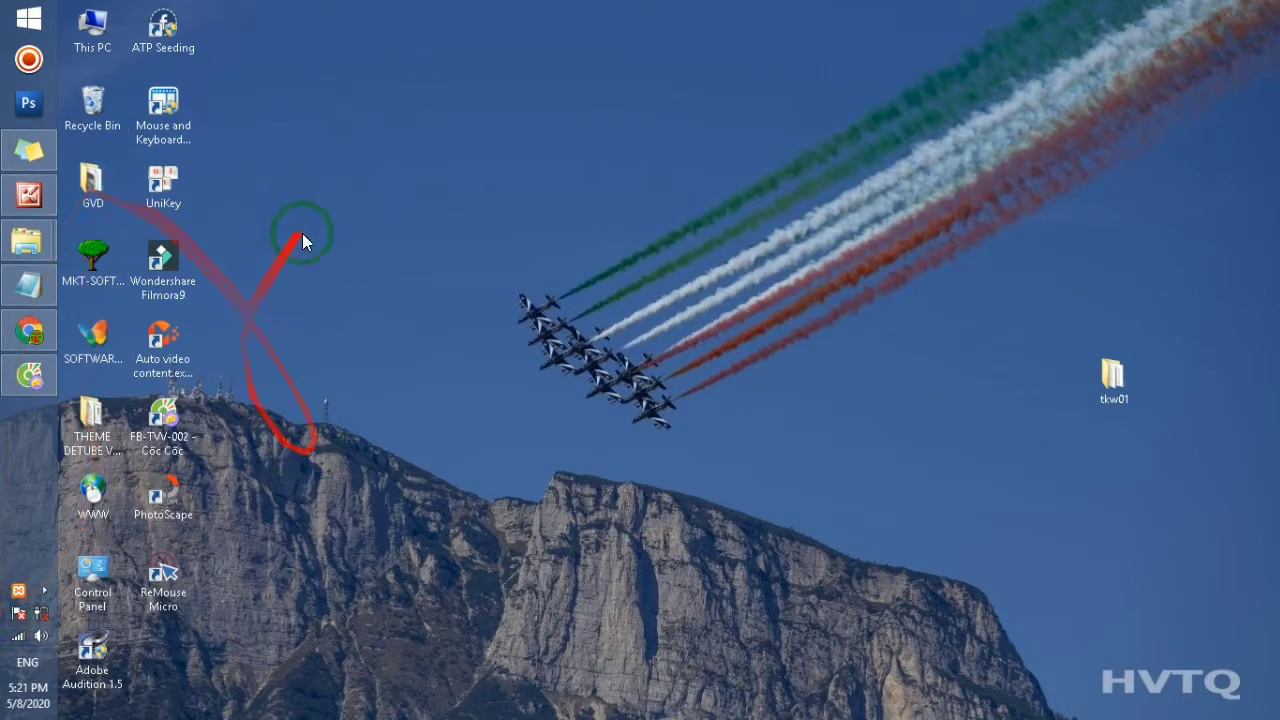
pyautogui.rightClick(343, 166)
pyautogui.click(414, 214)
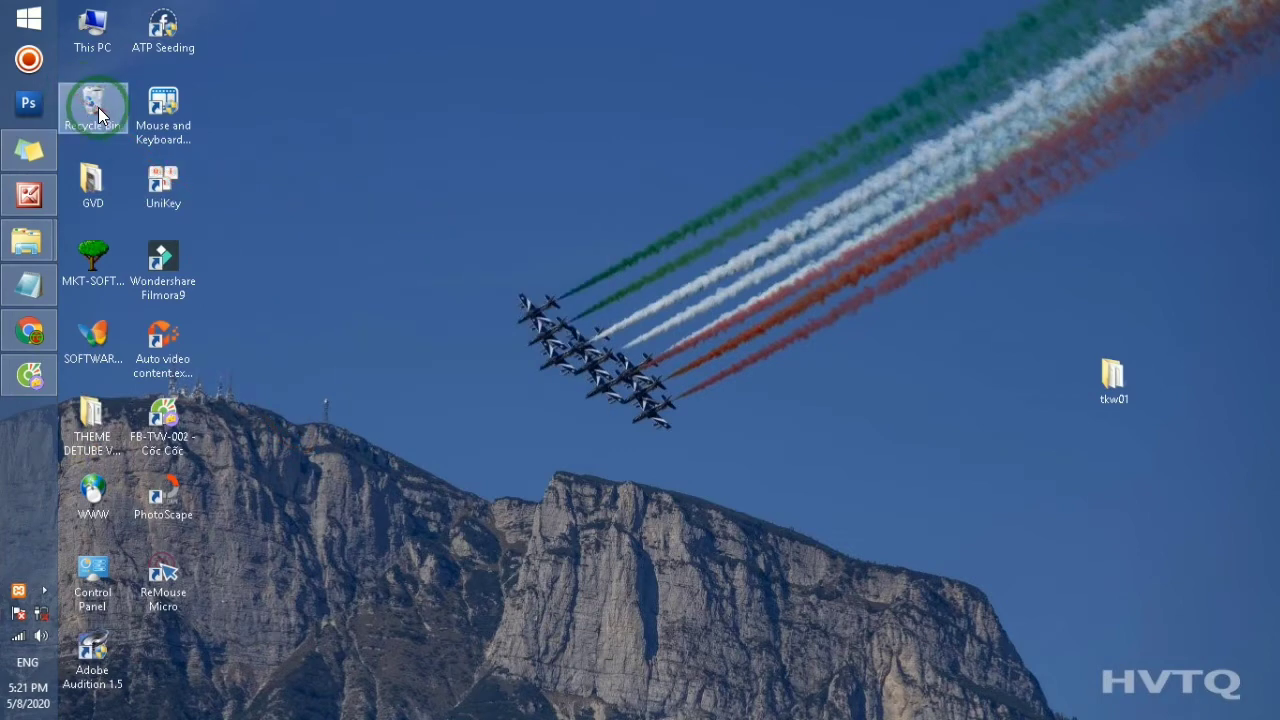
# - Empty the Recycle Bin, confirming the permanent deletion of its items, and refresh the desktop
pyautogui.rightClick(99, 116)
pyautogui.click(120, 137)
pyautogui.click(742, 386)
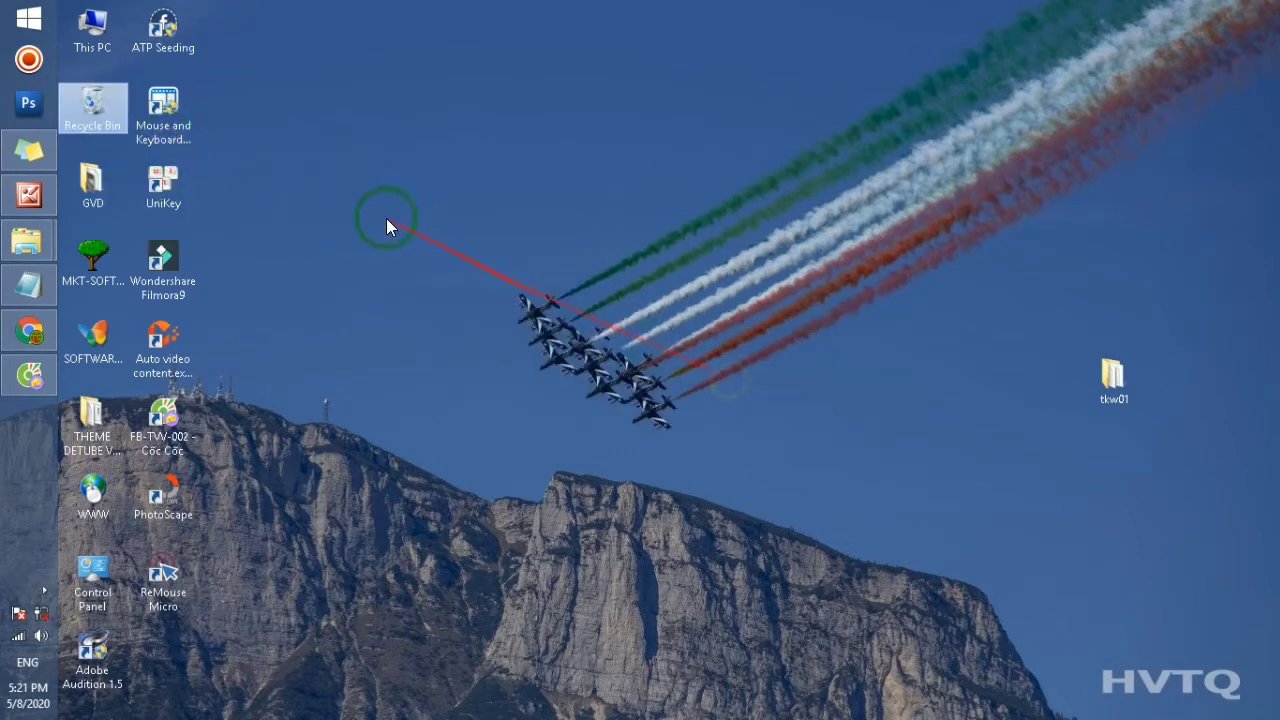
pyautogui.rightClick(388, 216)
pyautogui.click(448, 270)
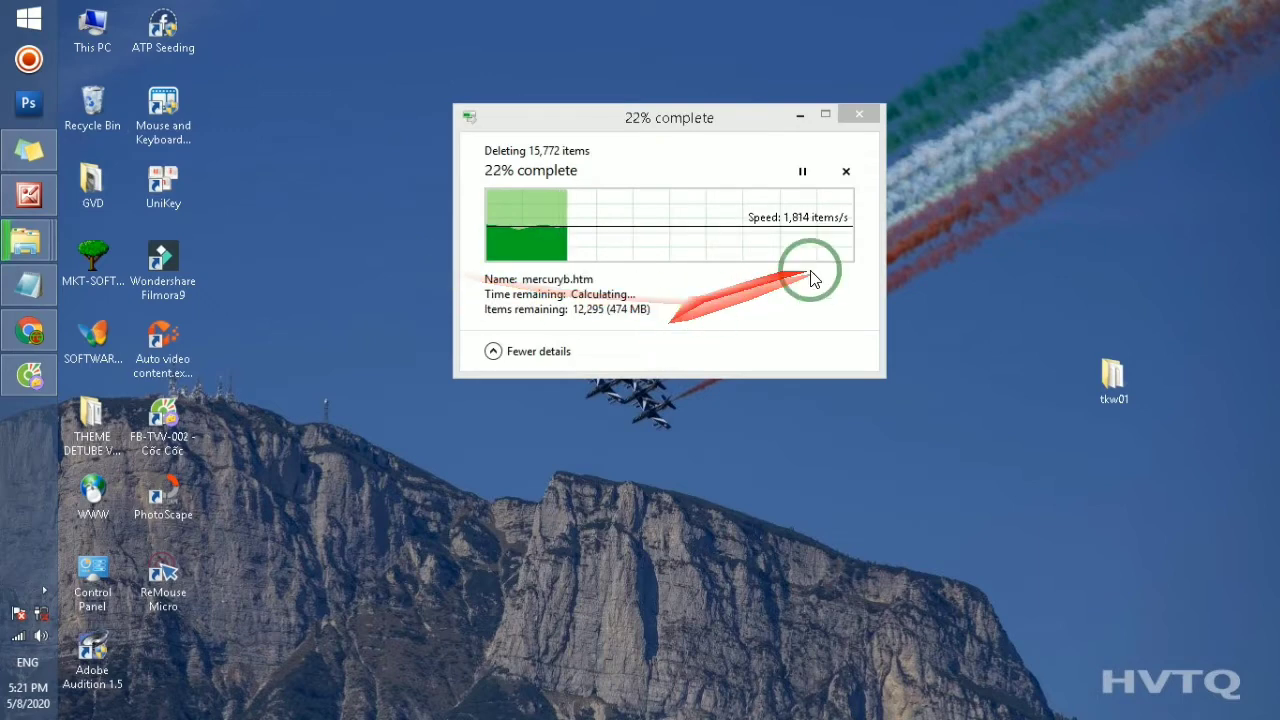
pyautogui.click(331, 314)
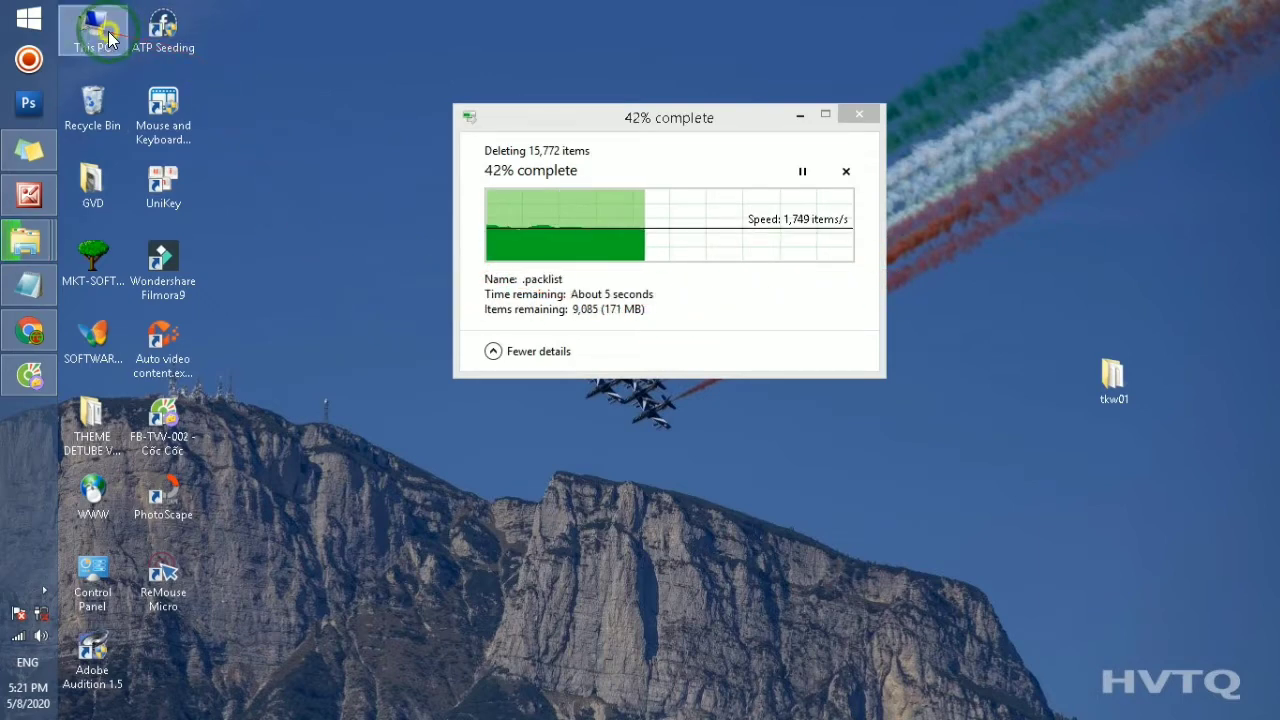
# - Open the xampp folder on Local Disk (C:) and locate xampp-control.exe near the end of its file list
pyautogui.doubleClick(92, 28)
pyautogui.click(503, 481)
pyautogui.doubleClick(503, 481)
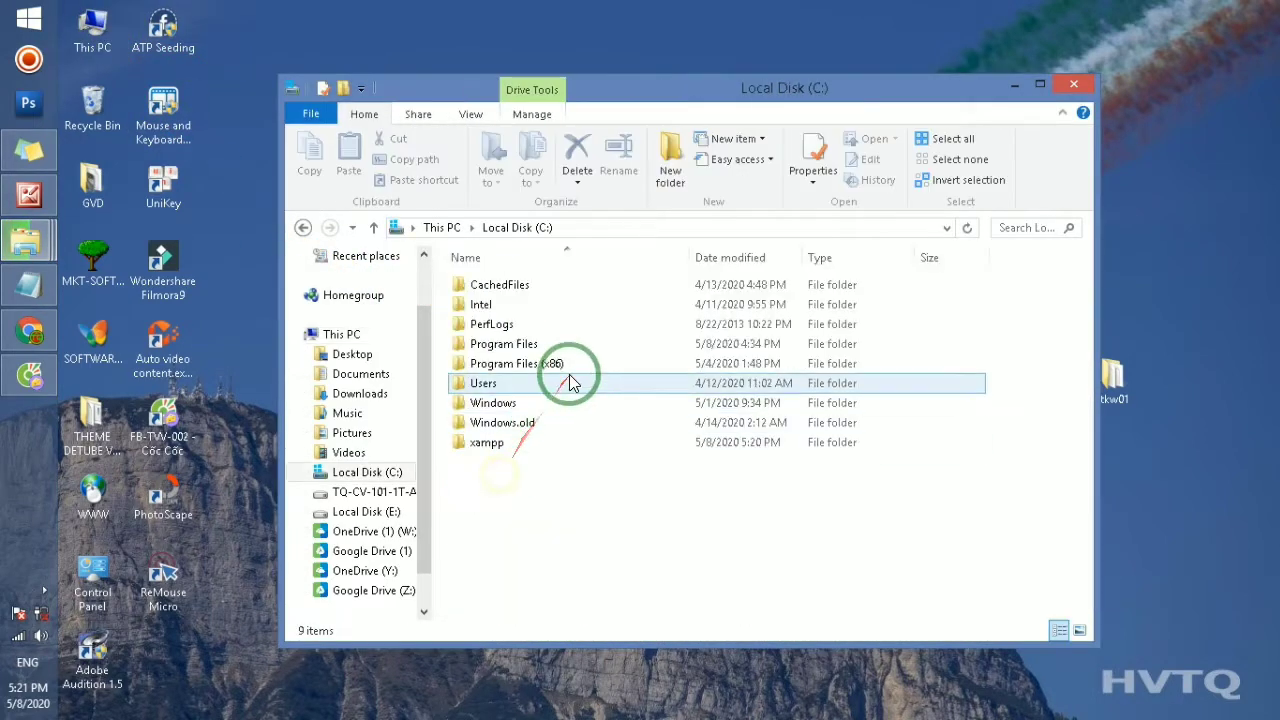
pyautogui.doubleClick(534, 443)
pyautogui.scroll(-3, 560, 400)
pyautogui.click(603, 352)
pyautogui.scroll(-10, 603, 350)
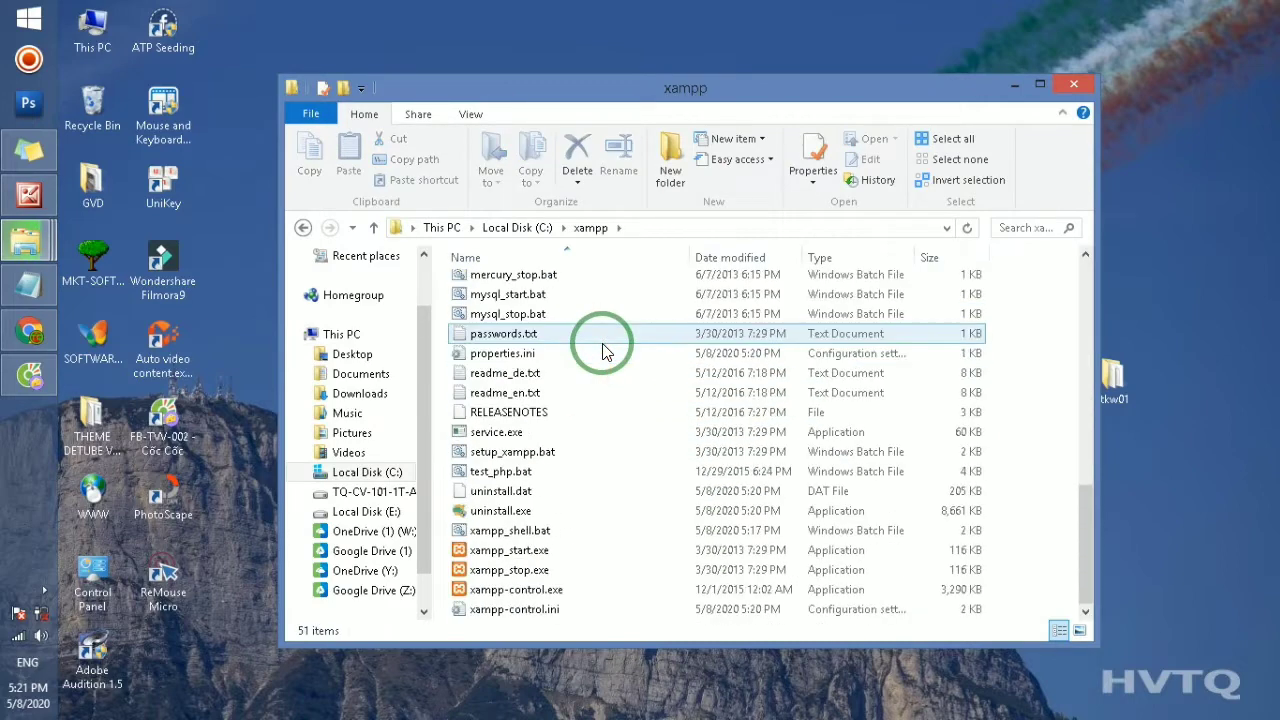
# - Create a desktop shortcut to xampp-control.exe and close the folder window
pyautogui.click(483, 592)
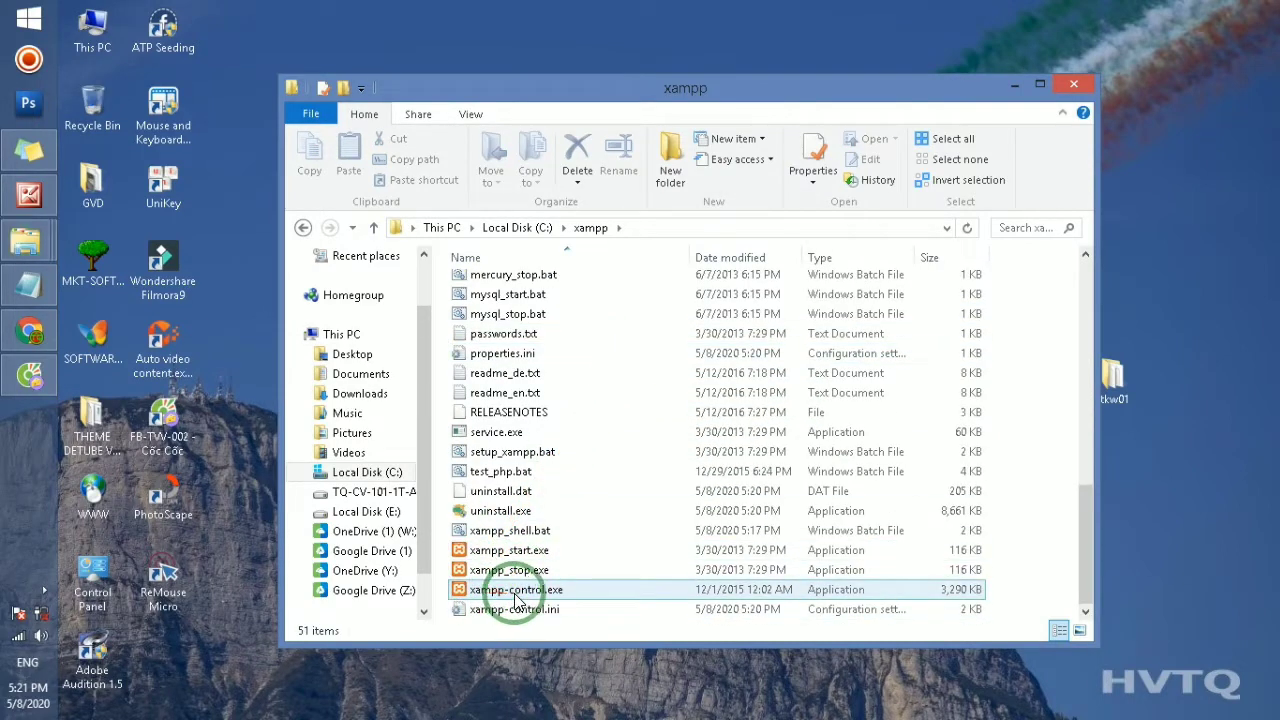
pyautogui.rightClick(517, 598)
pyautogui.moveTo(587, 445)
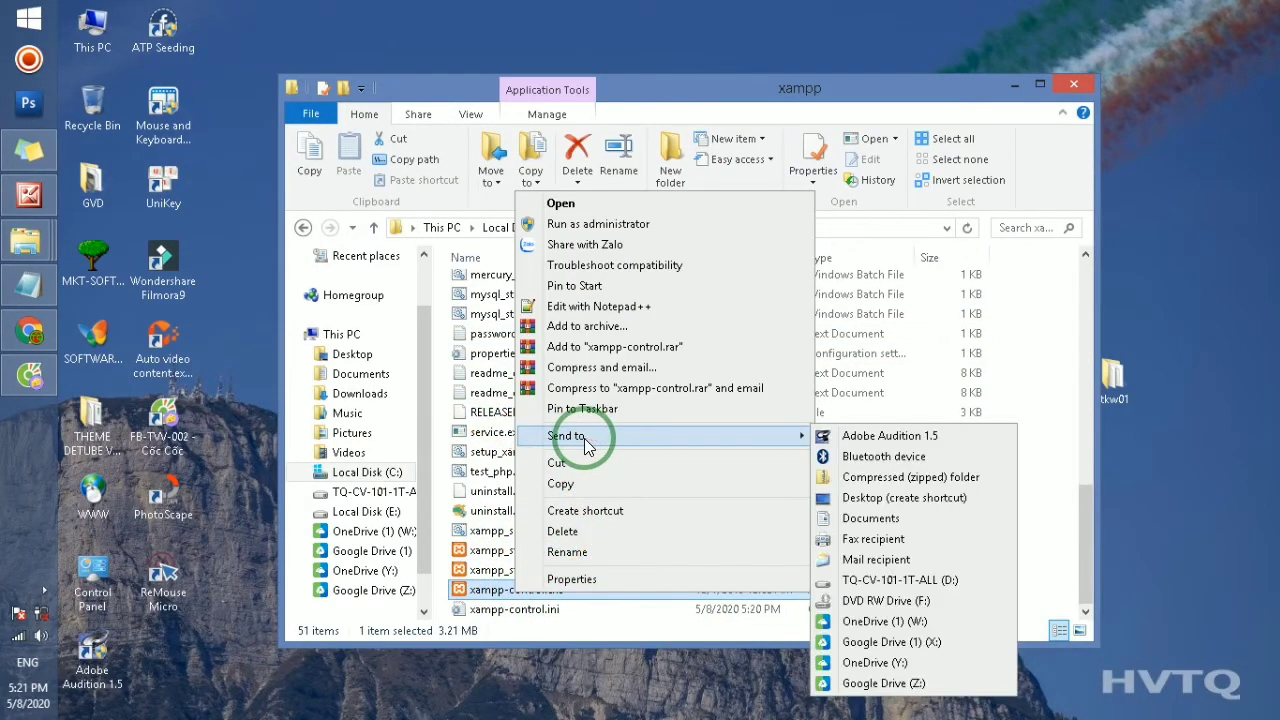
pyautogui.click(880, 497)
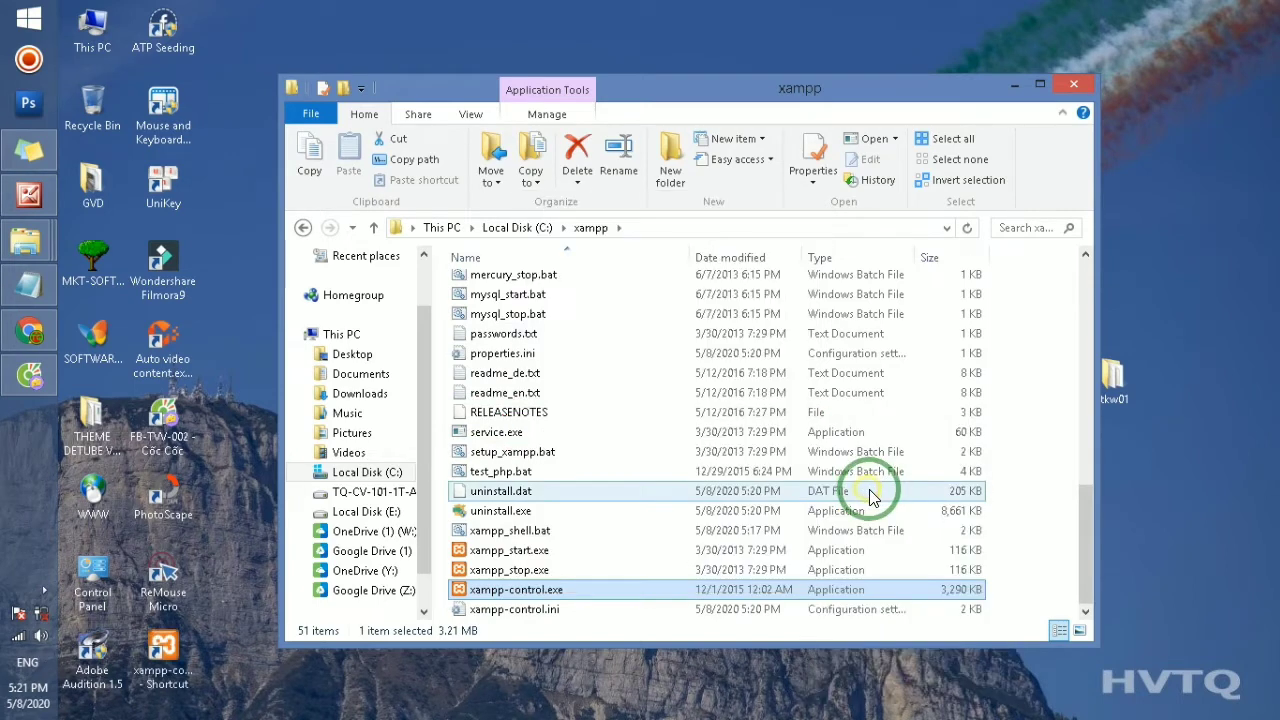
pyautogui.click(1068, 85)
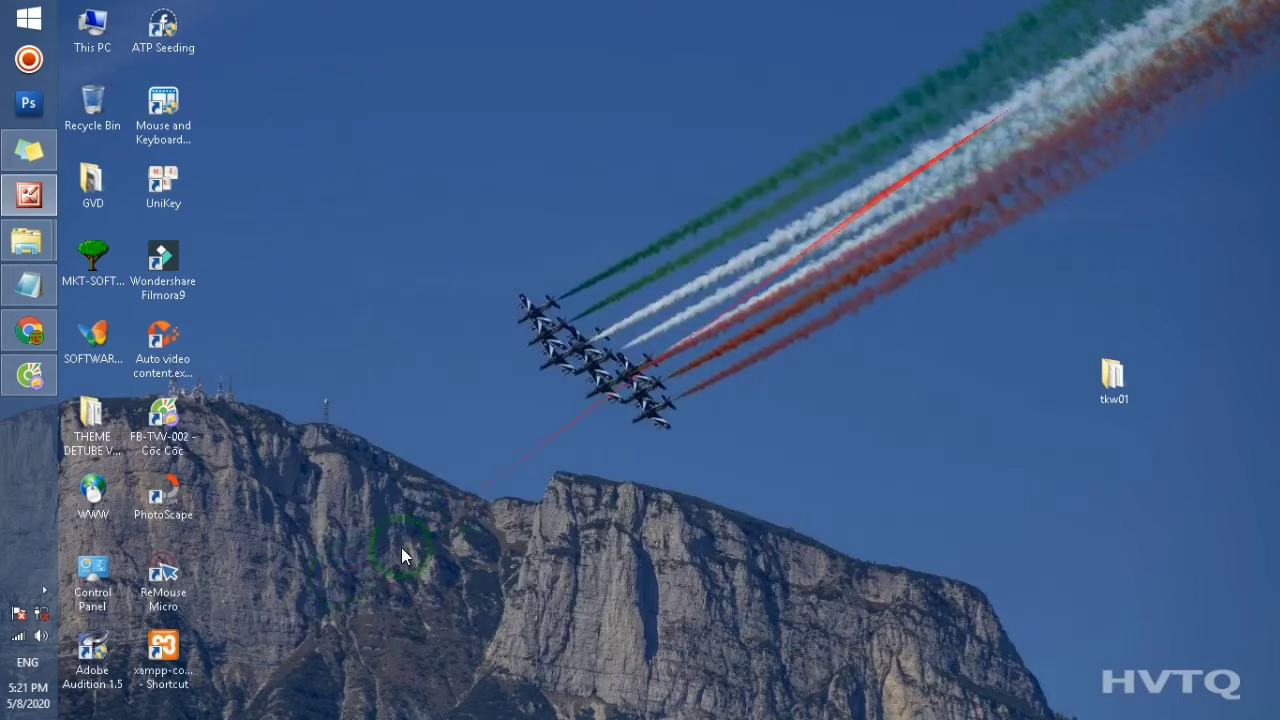
# - Launch the XAMPP Control Panel from its desktop shortcut, move it clear of the desktop icons, and start Apache and MySQL
pyautogui.doubleClick(163, 655)
pyautogui.moveTo(306, 24); pyautogui.dragTo(834, 37)
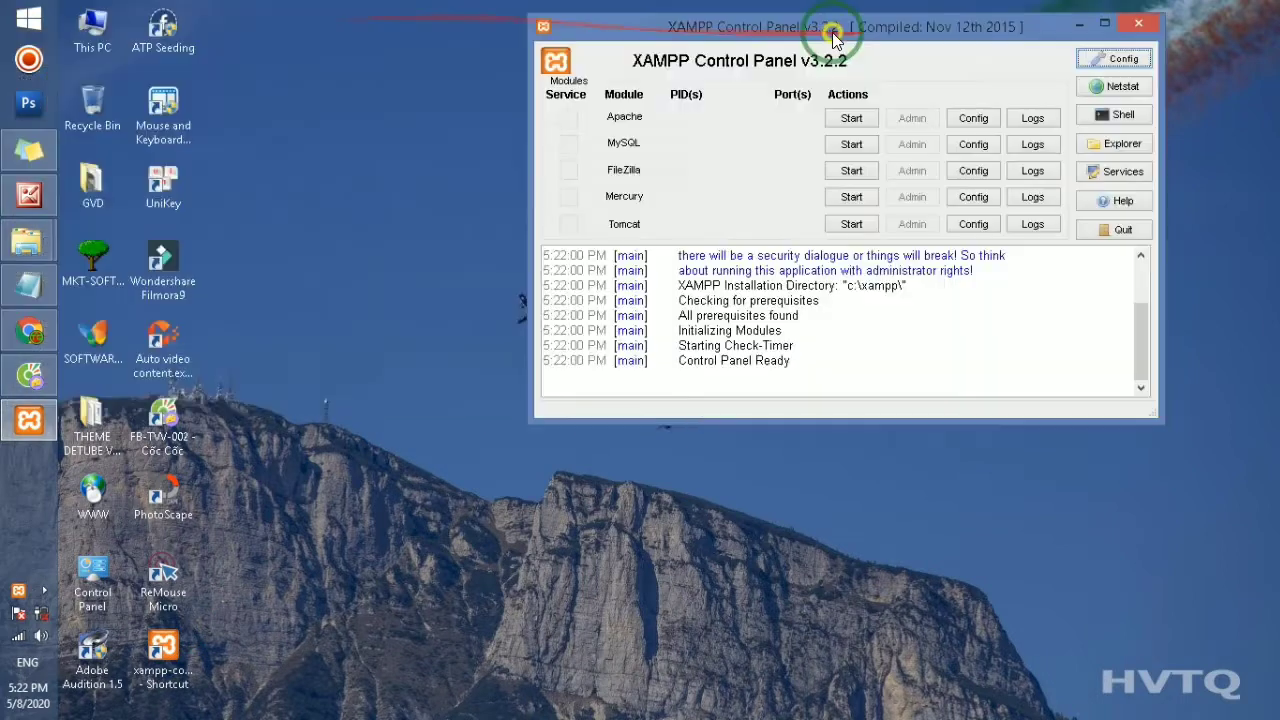
pyautogui.click(855, 145)
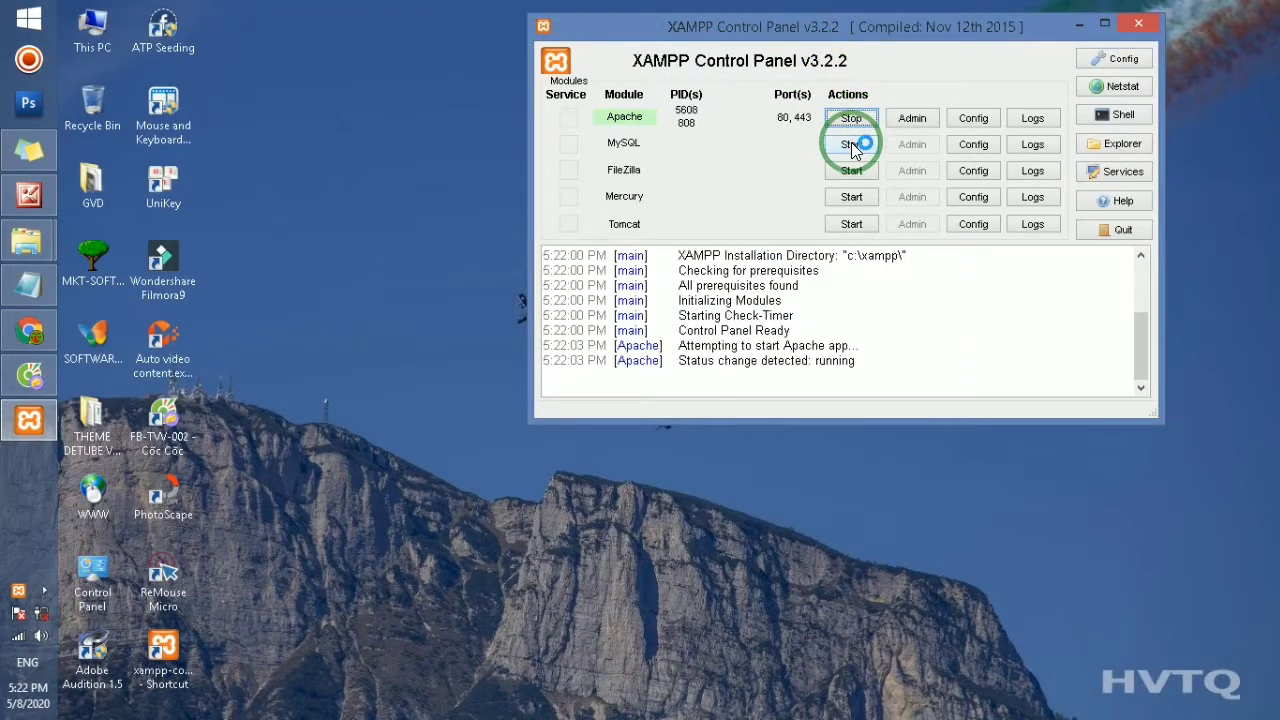
pyautogui.click(776, 226)
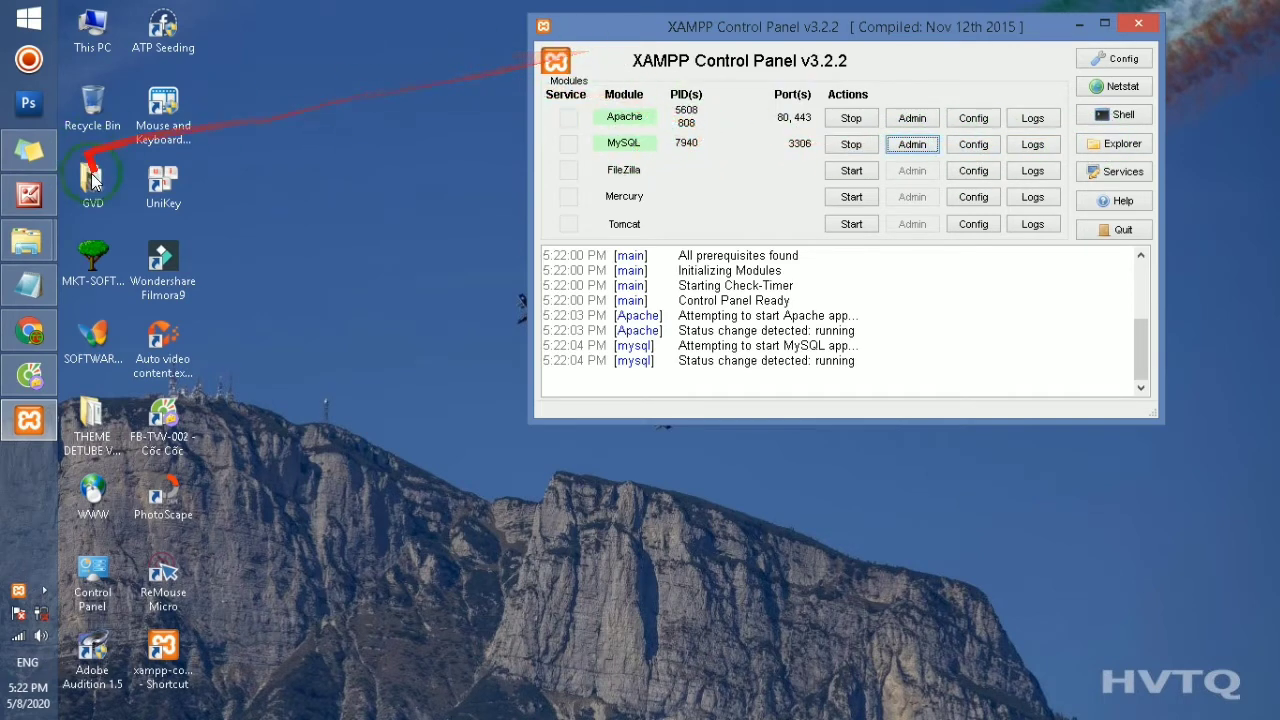
# - Open a new tab in Chrome, then switch to the Cốc Cốc browser and open a new tab there
pyautogui.click(35, 345)
pyautogui.click(337, 19)
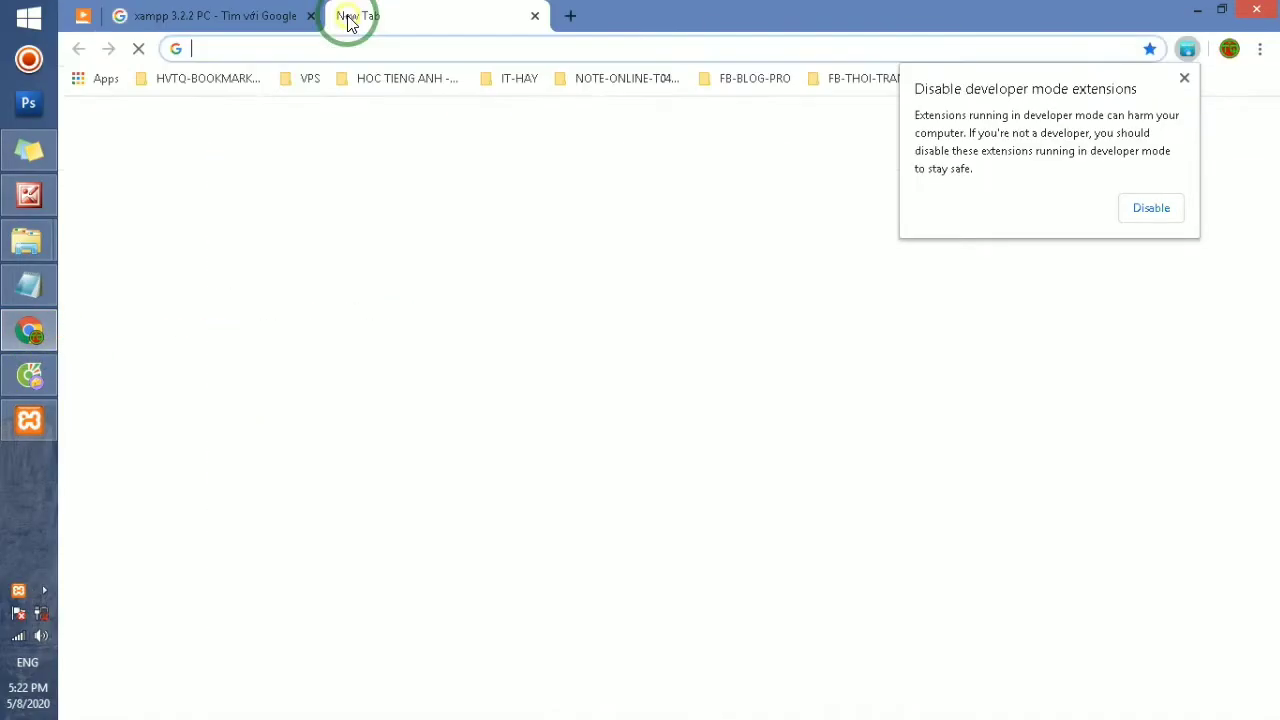
pyautogui.click(33, 373)
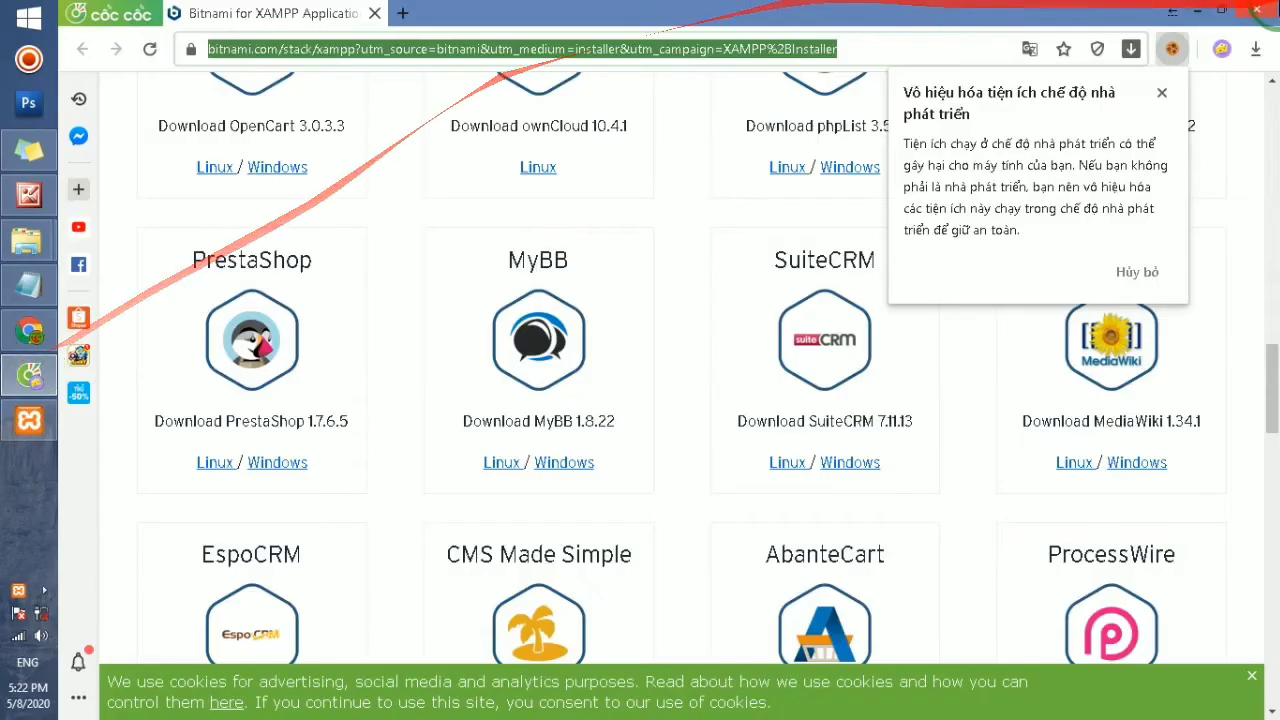
pyautogui.click(396, 12)
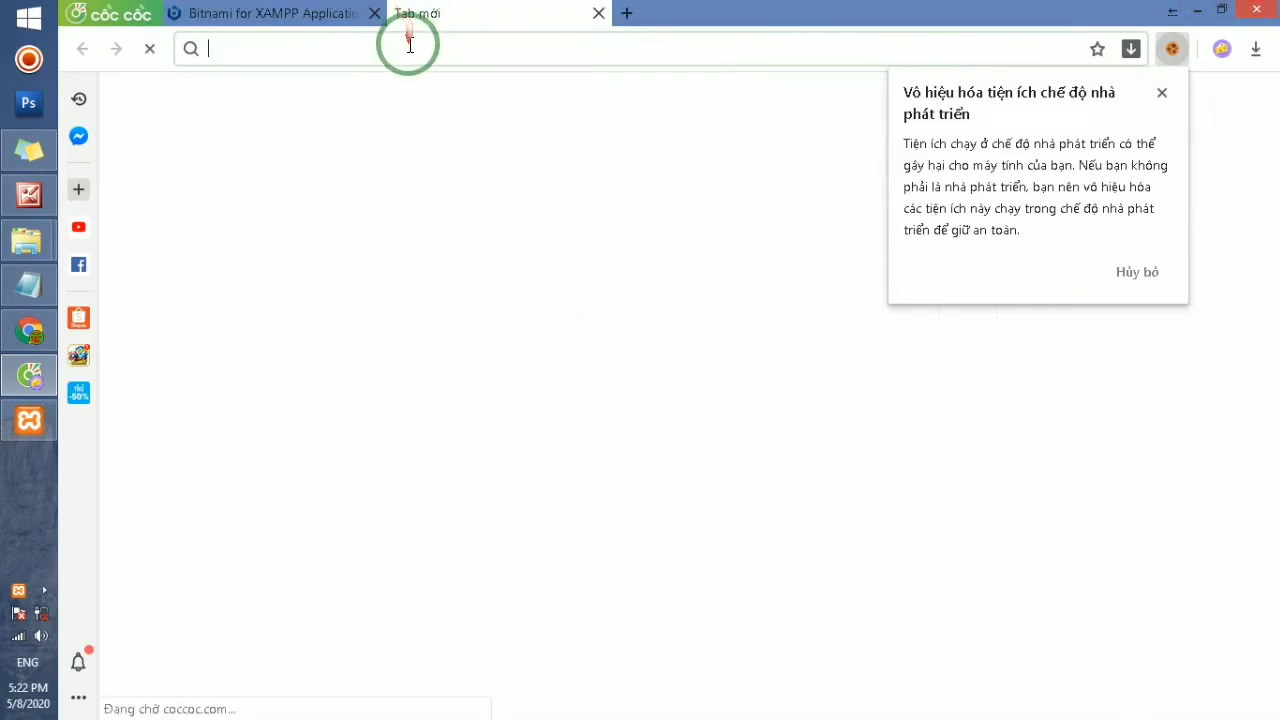
# - Enter localhost/ as the address, choose the suggested search localhost/dashboard/, and dismiss the developer-mode extensions notice
pyautogui.write('LO')
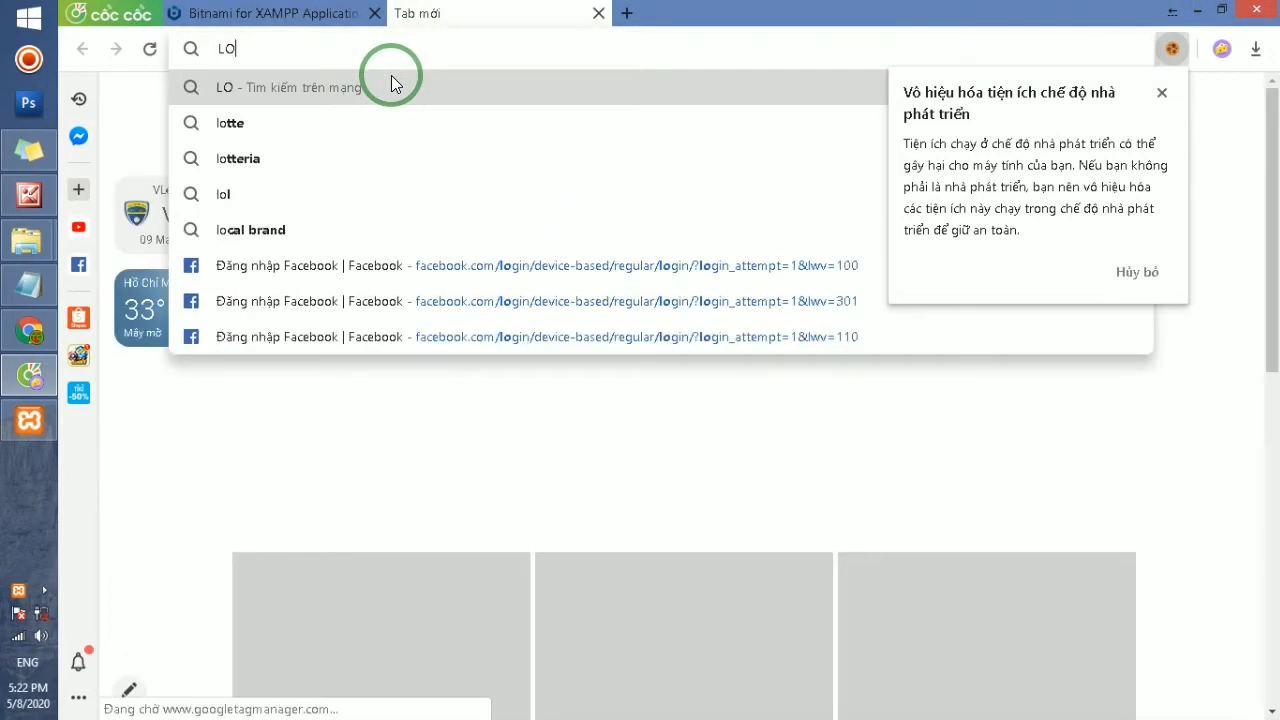
pyautogui.press('BackSpace')
pyautogui.press('BackSpace')
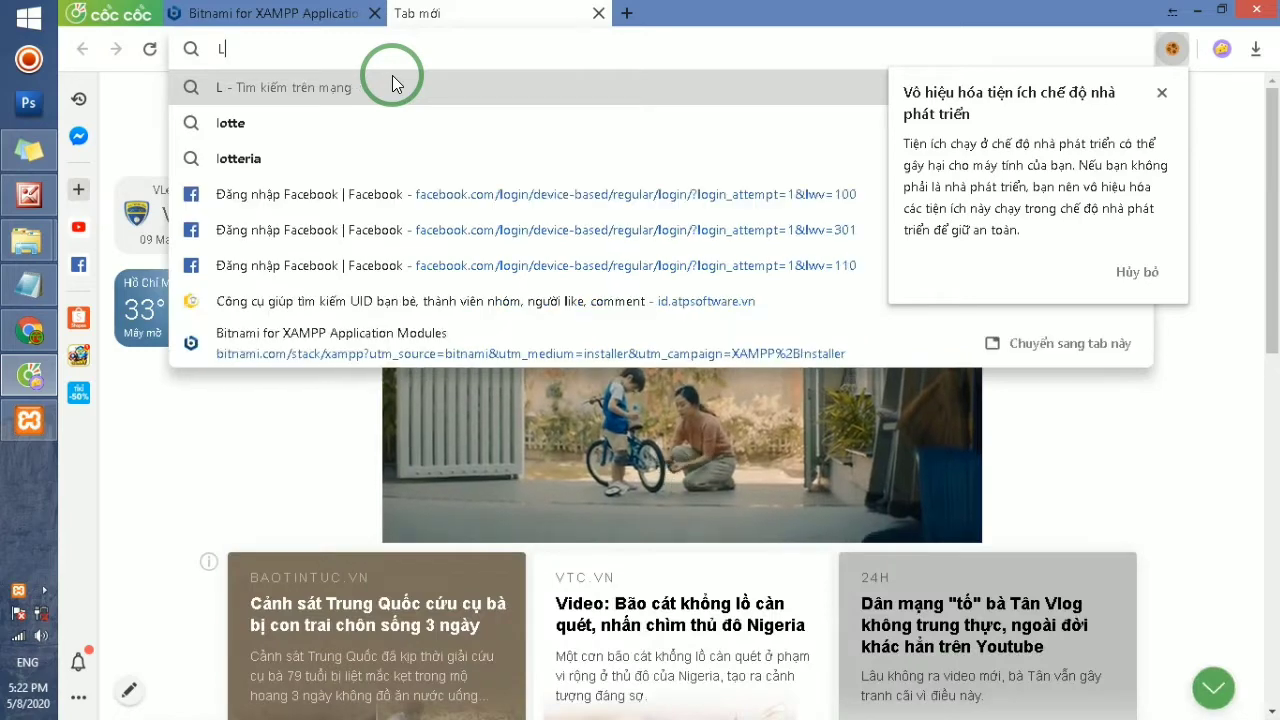
pyautogui.write('local')
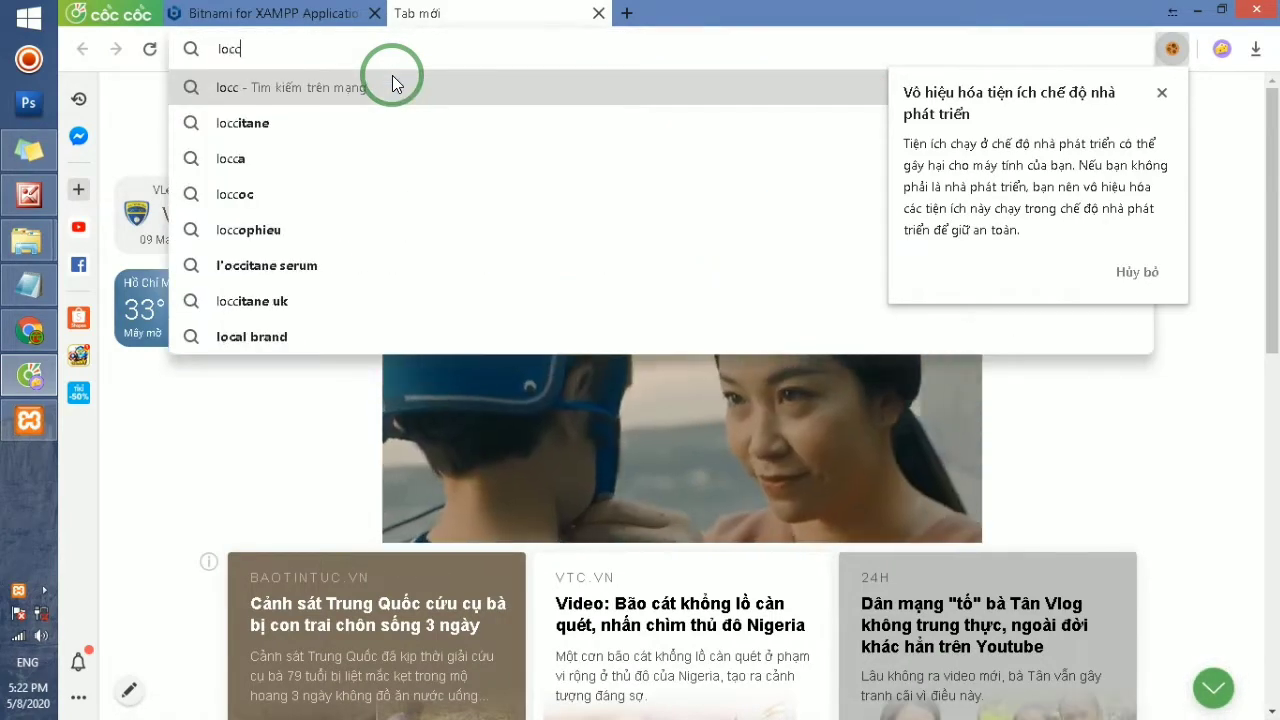
pyautogui.press('BackSpace')
pyautogui.press('BackSpace')
pyautogui.write('al')
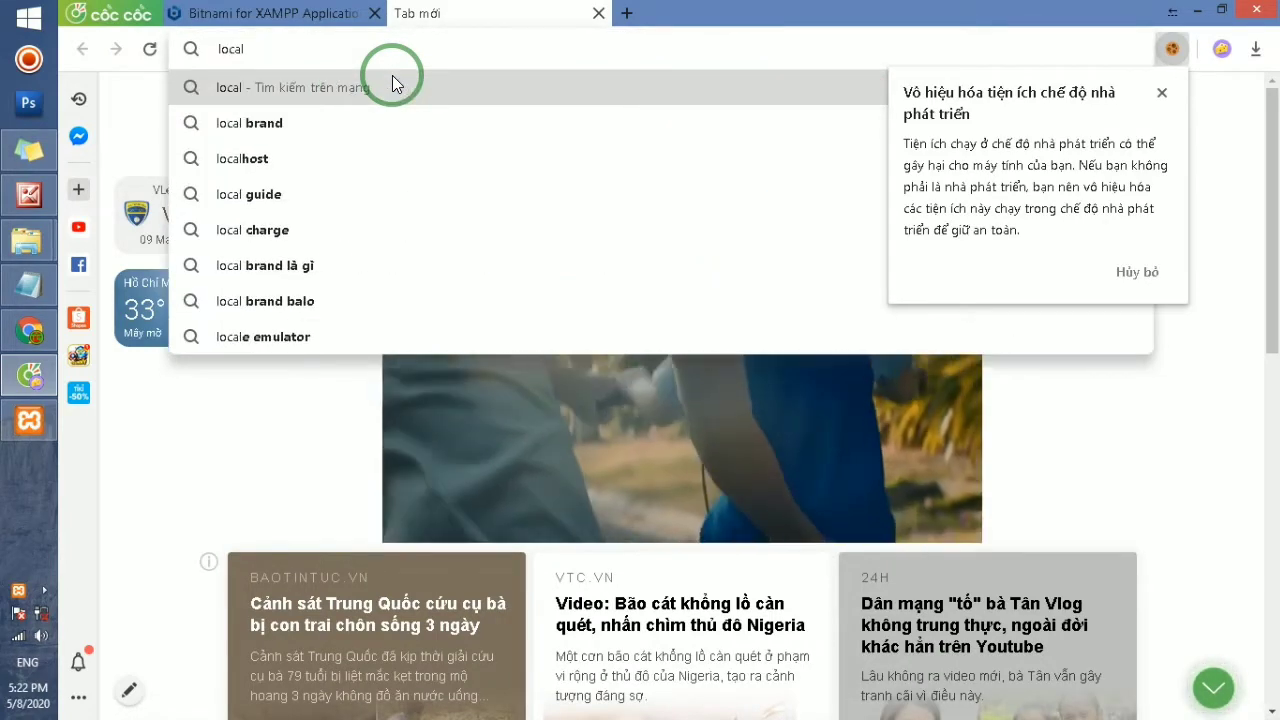
pyautogui.write('host')
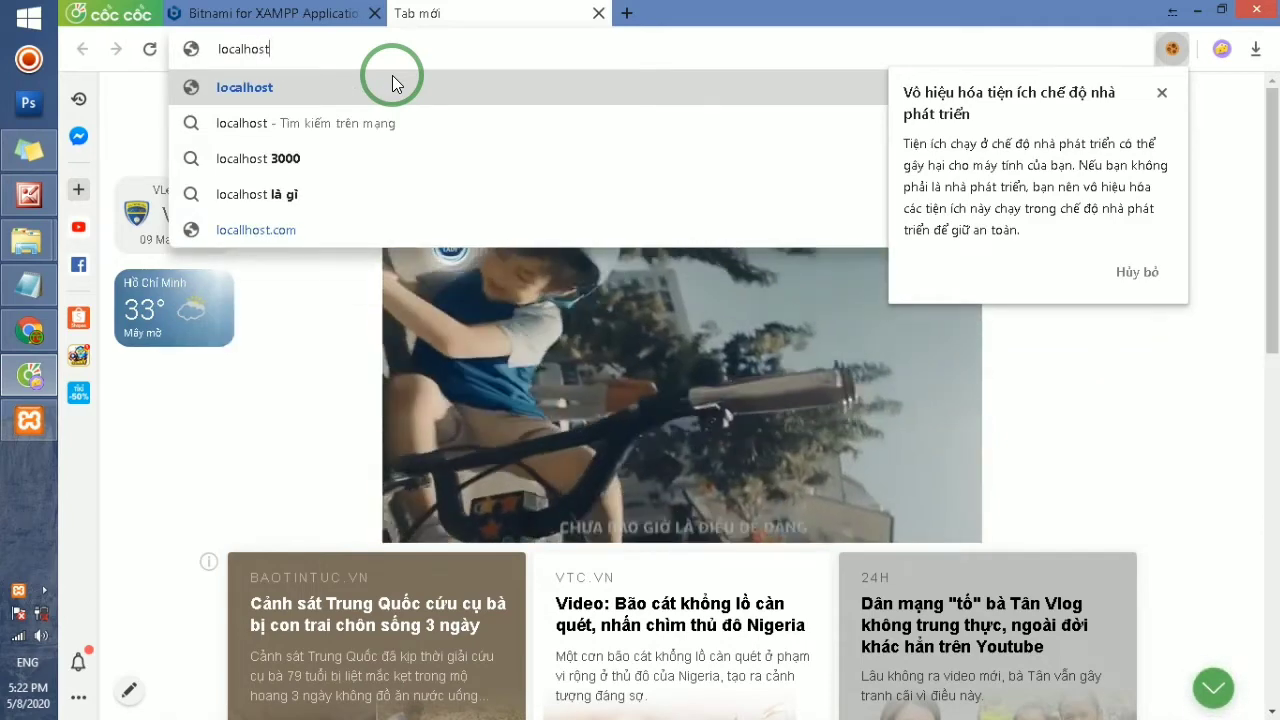
pyautogui.write('/')
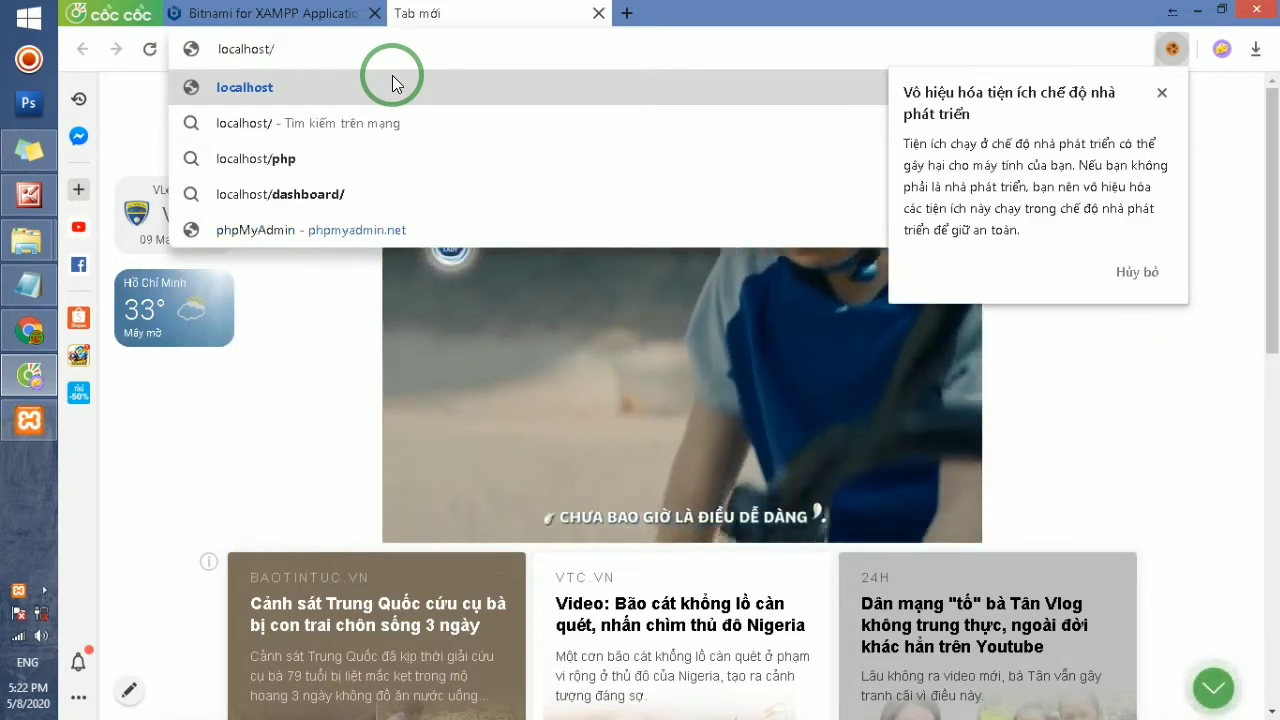
pyautogui.click(294, 194)
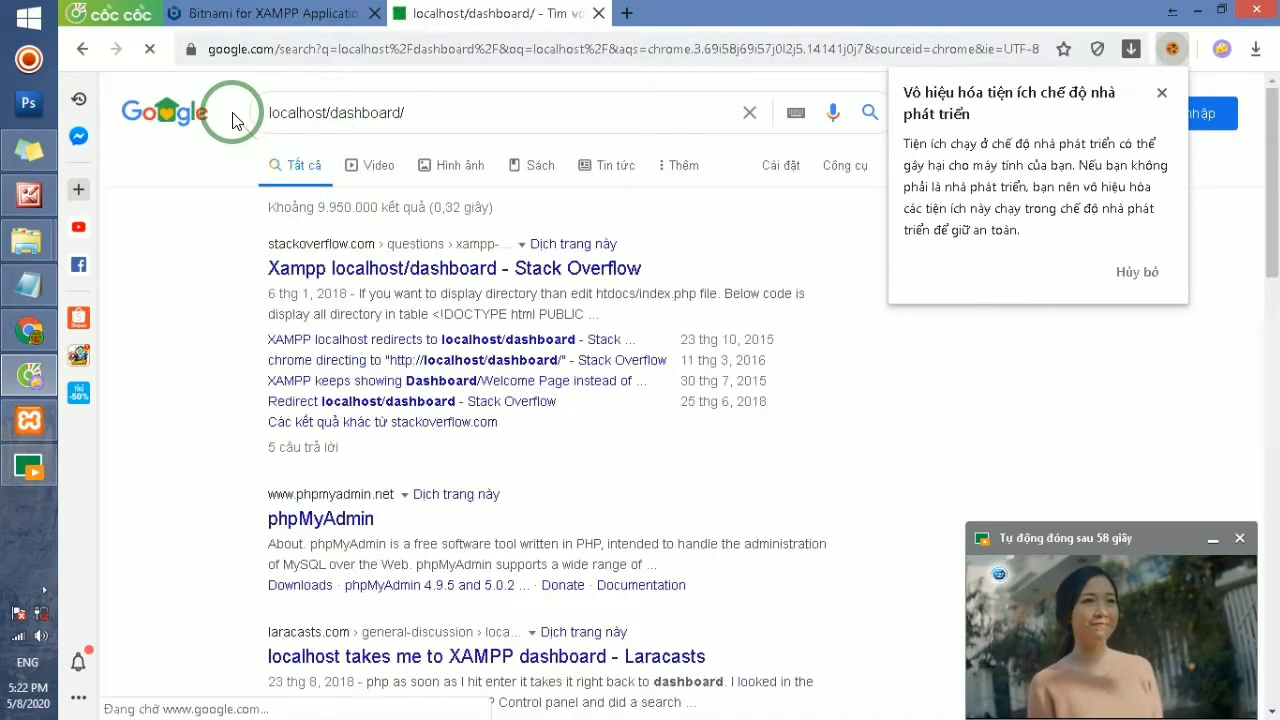
pyautogui.click(1160, 95)
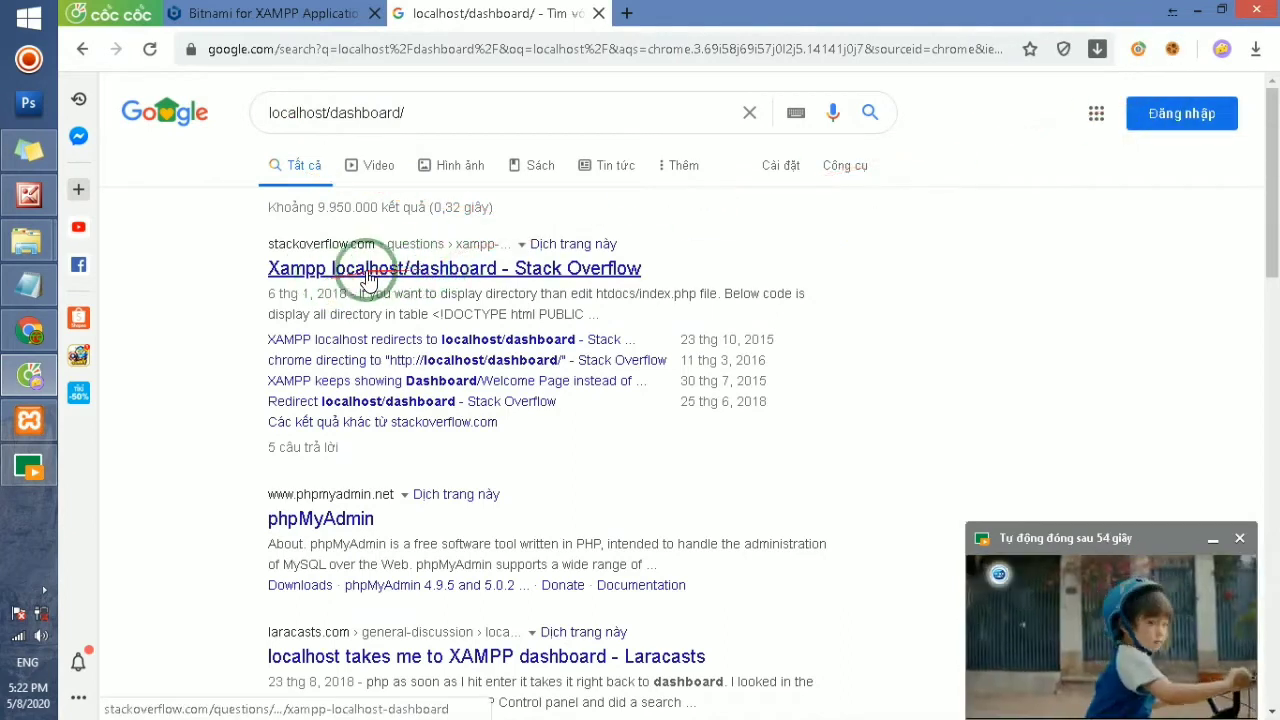
# - Close Cốc Cốc together with both of its tabs and minimize the Chrome window
pyautogui.click(279, 52)
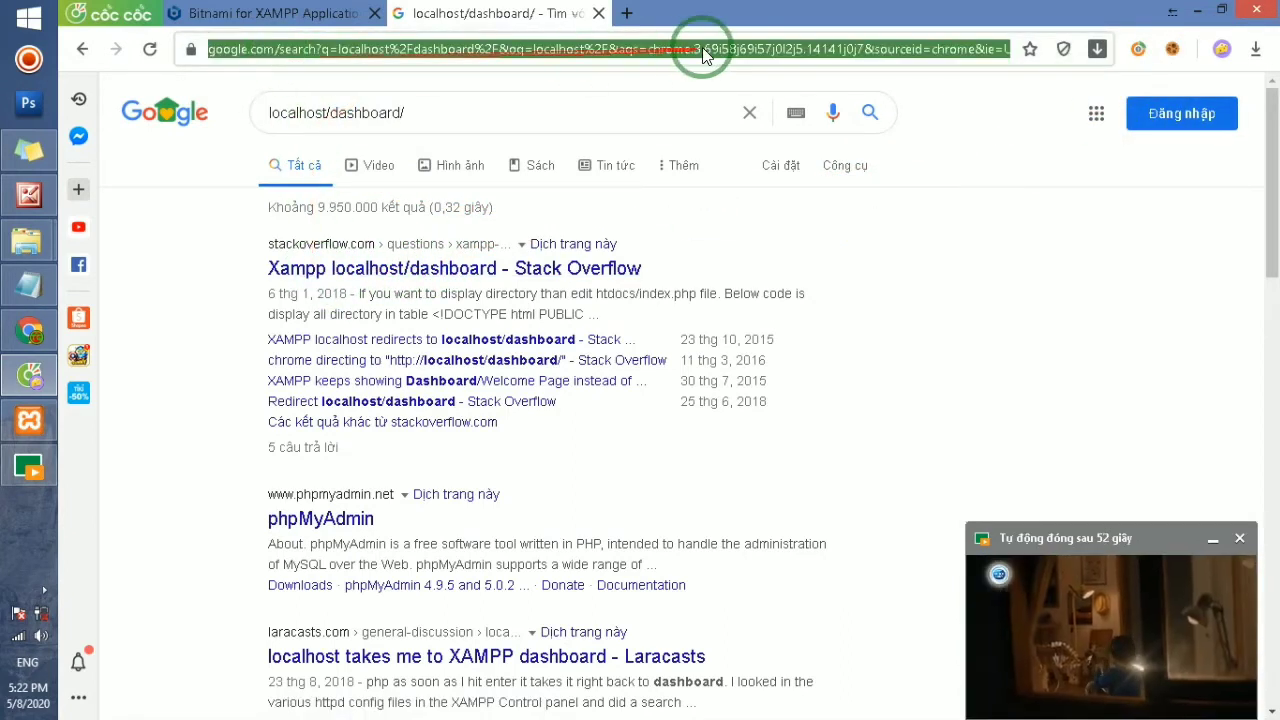
pyautogui.click(1257, 10)
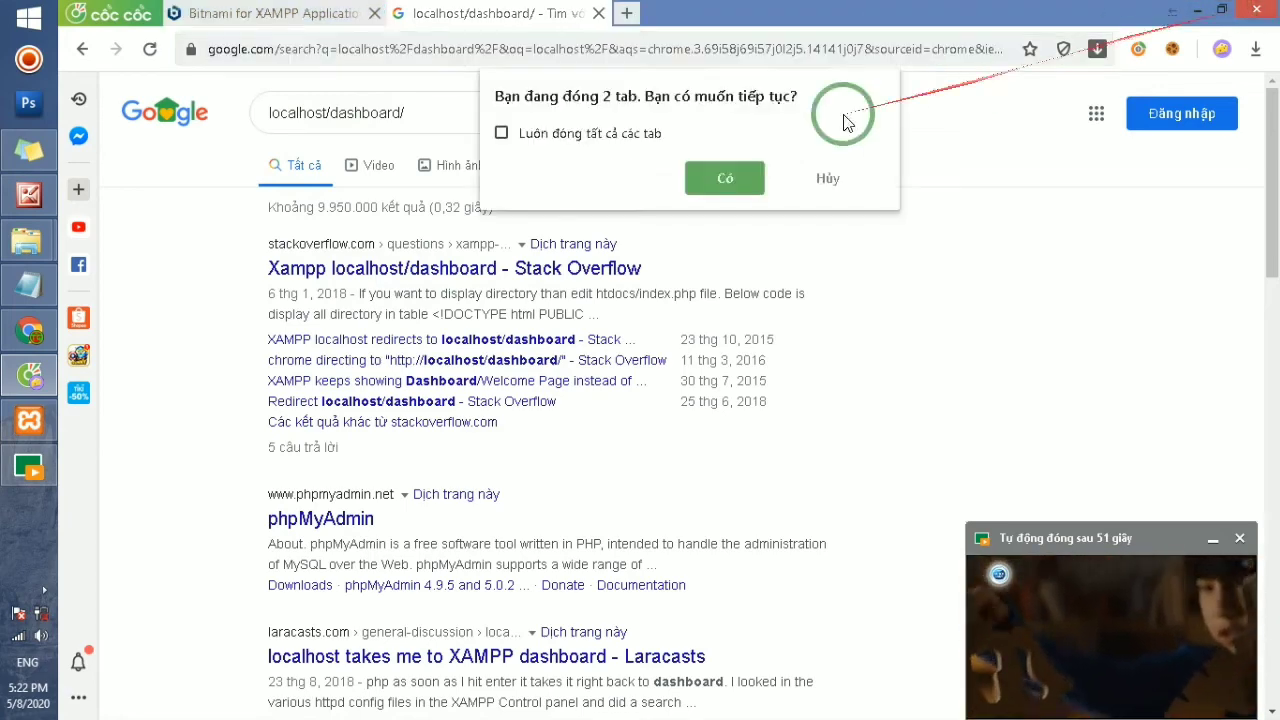
pyautogui.click(737, 181)
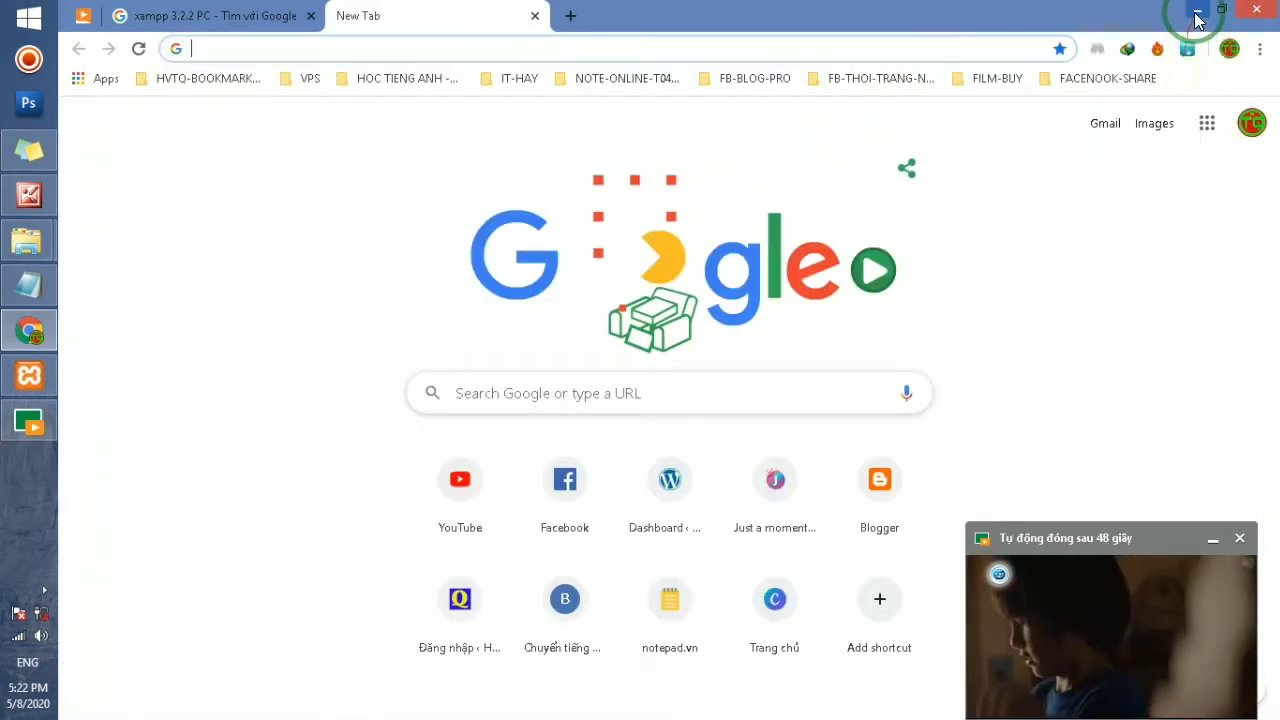
pyautogui.click(1197, 12)
# - Stop the MySQL and Apache modules, move the XAMPP Control Panel toward the middle of the desktop, and close it
pyautogui.click(851, 144)
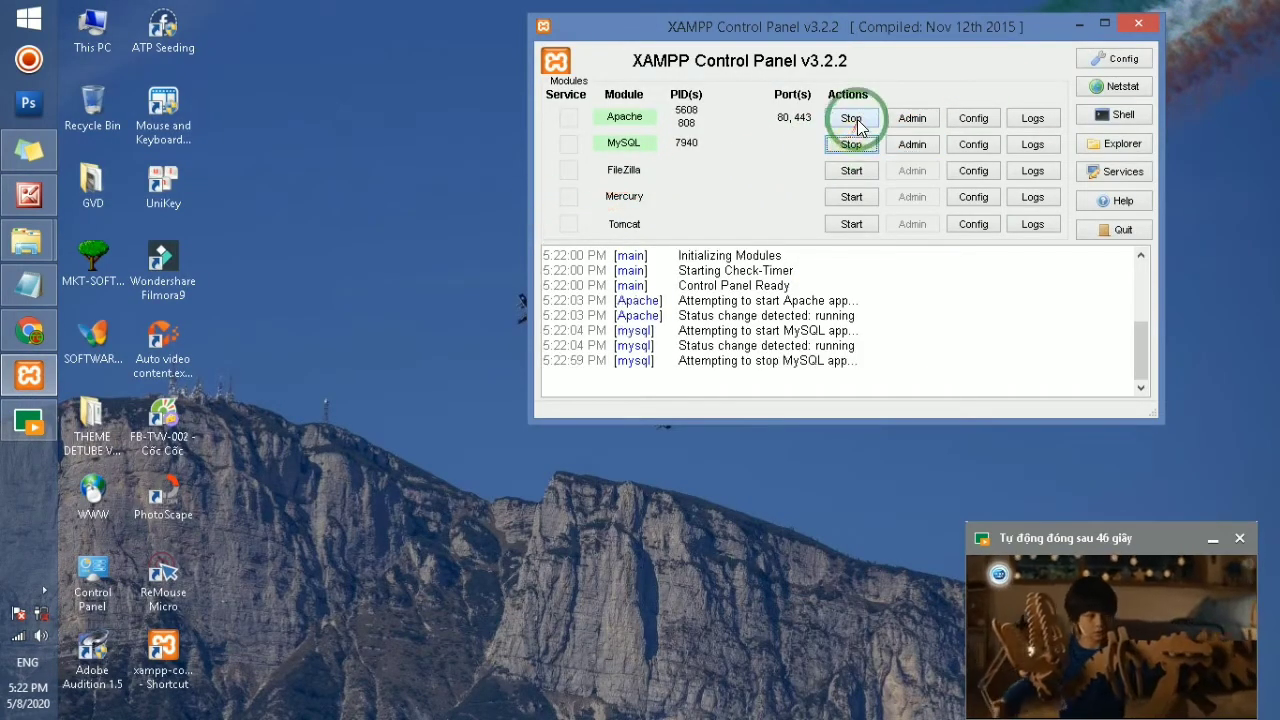
pyautogui.click(851, 117)
pyautogui.moveTo(928, 37); pyautogui.dragTo(632, 157)
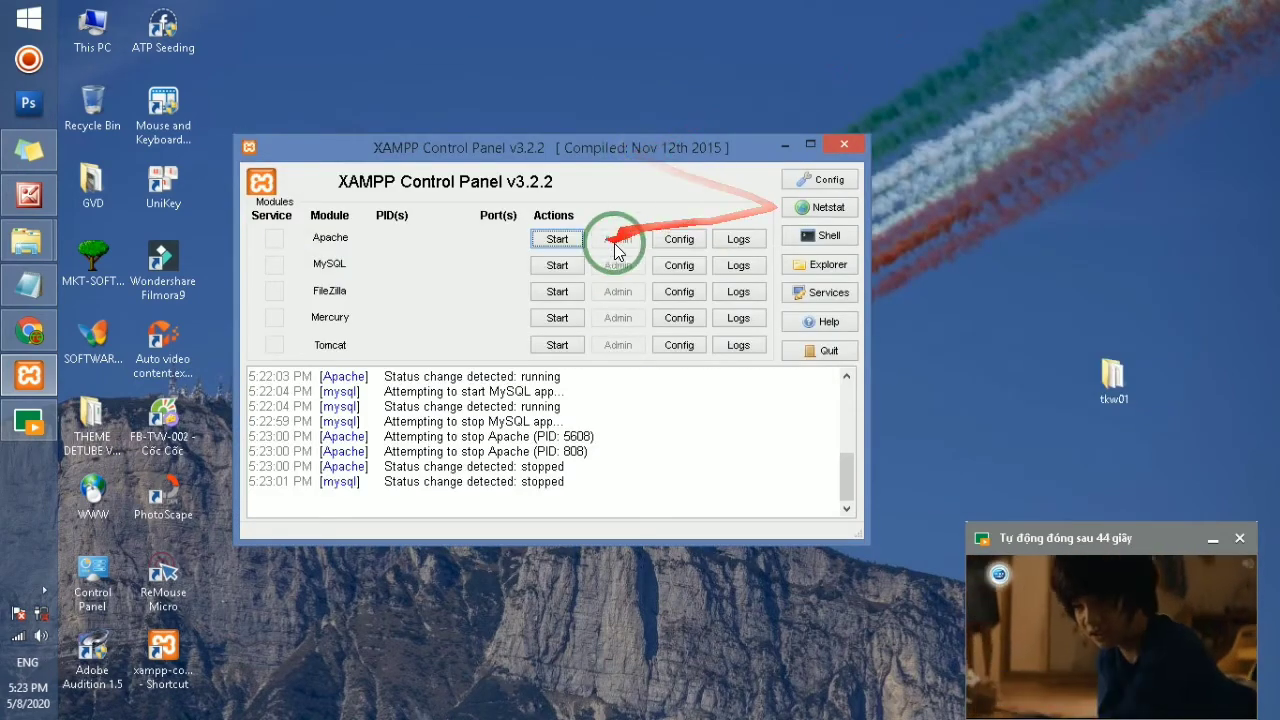
pyautogui.click(851, 145)
# - Bring up the course outline in Notepad and highlight the BÀI 2 title text about installing Wordpress 4.1.3
pyautogui.click(28, 285)
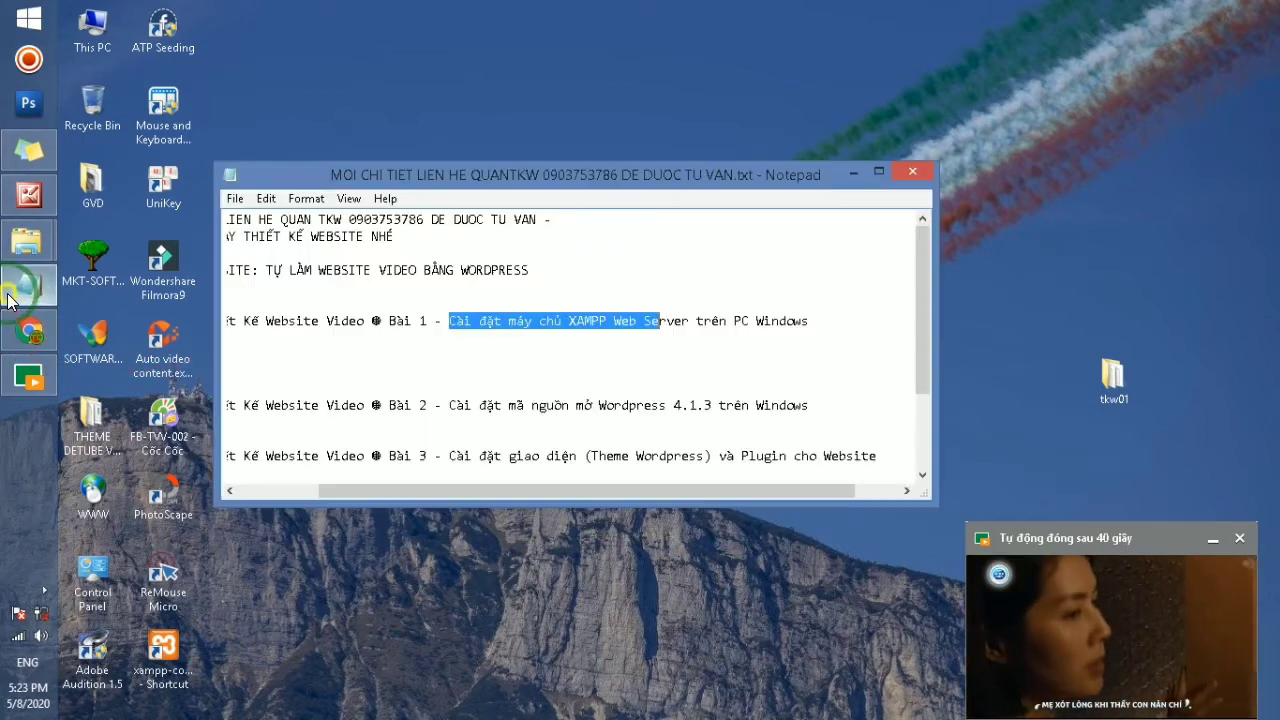
pyautogui.click(466, 383)
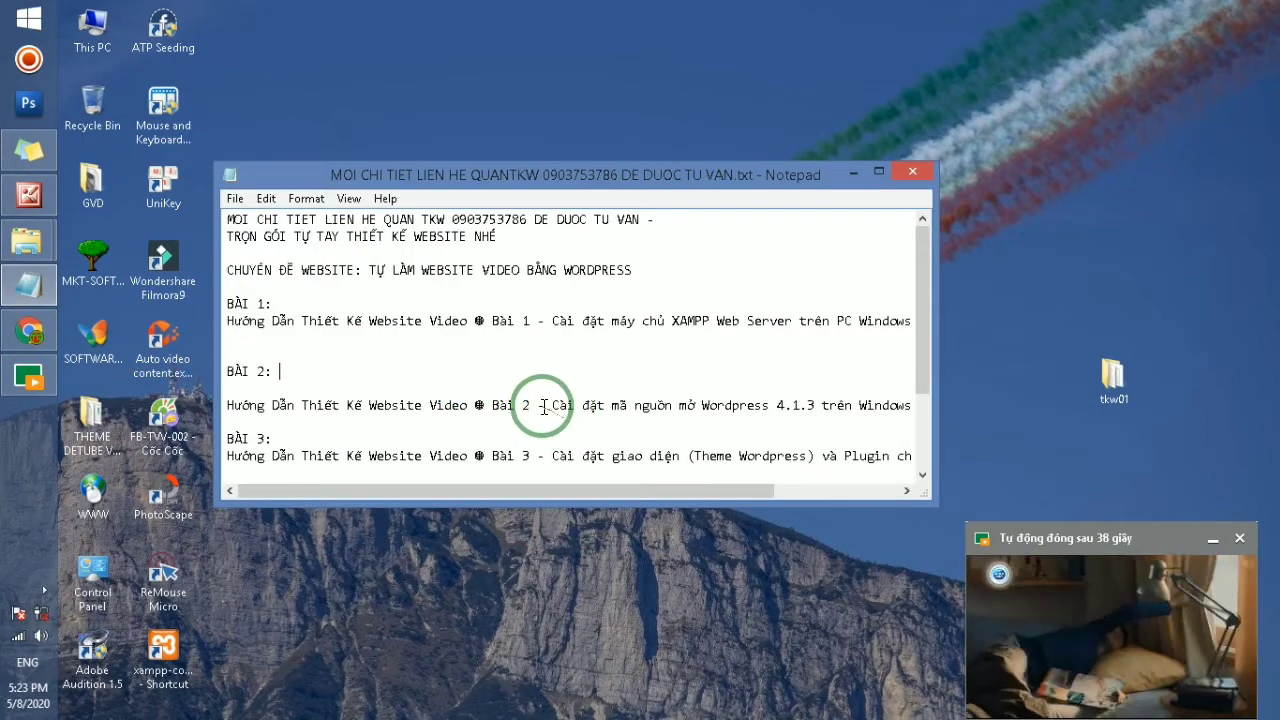
pyautogui.moveTo(546, 405); pyautogui.dragTo(814, 406)
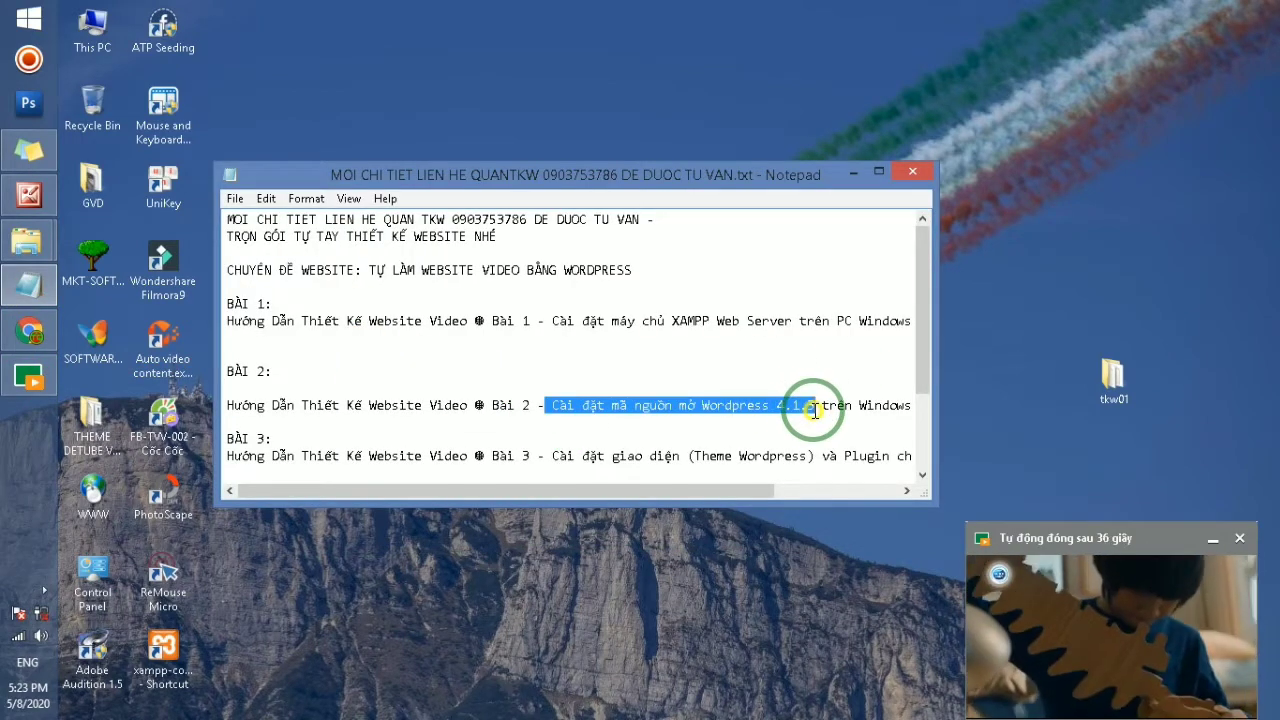
# - Close the course outline in Notepad and bring up the website-design banner picture, dismissing the video pop-up over it
pyautogui.click(918, 170)
pyautogui.rightClick(562, 152)
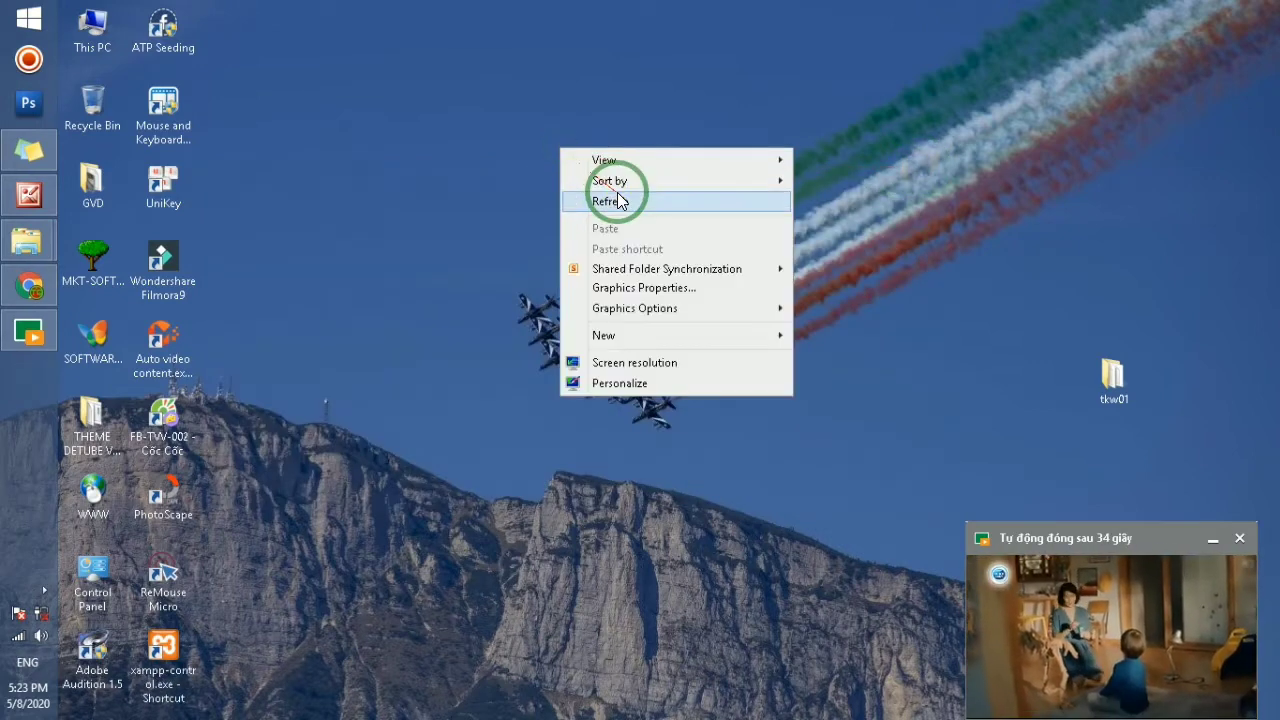
pyautogui.click(612, 194)
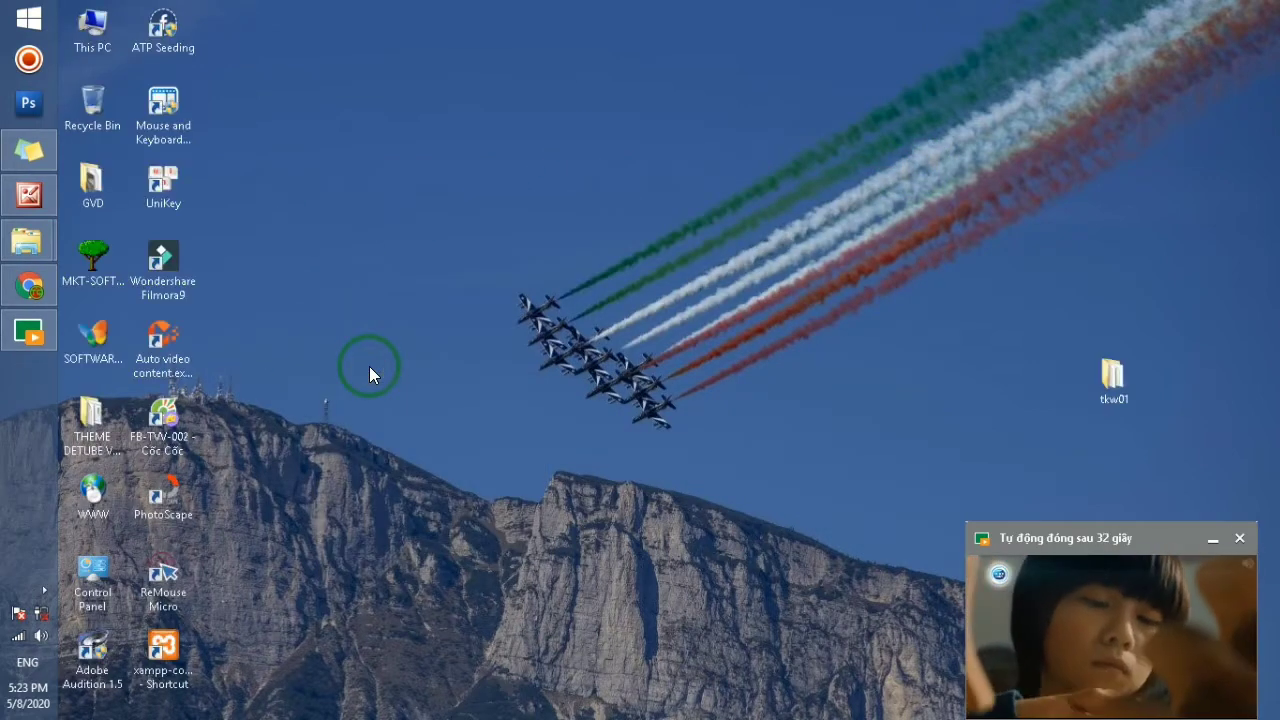
pyautogui.click(24, 198)
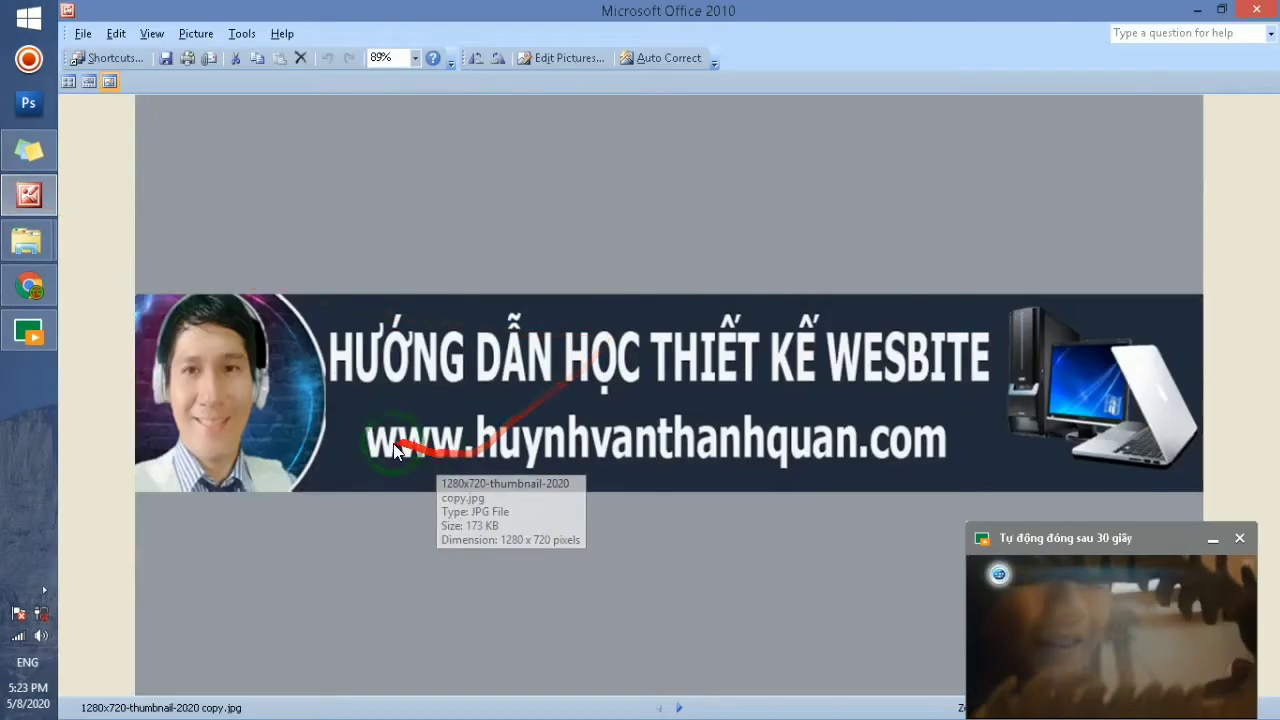
pyautogui.click(1239, 539)
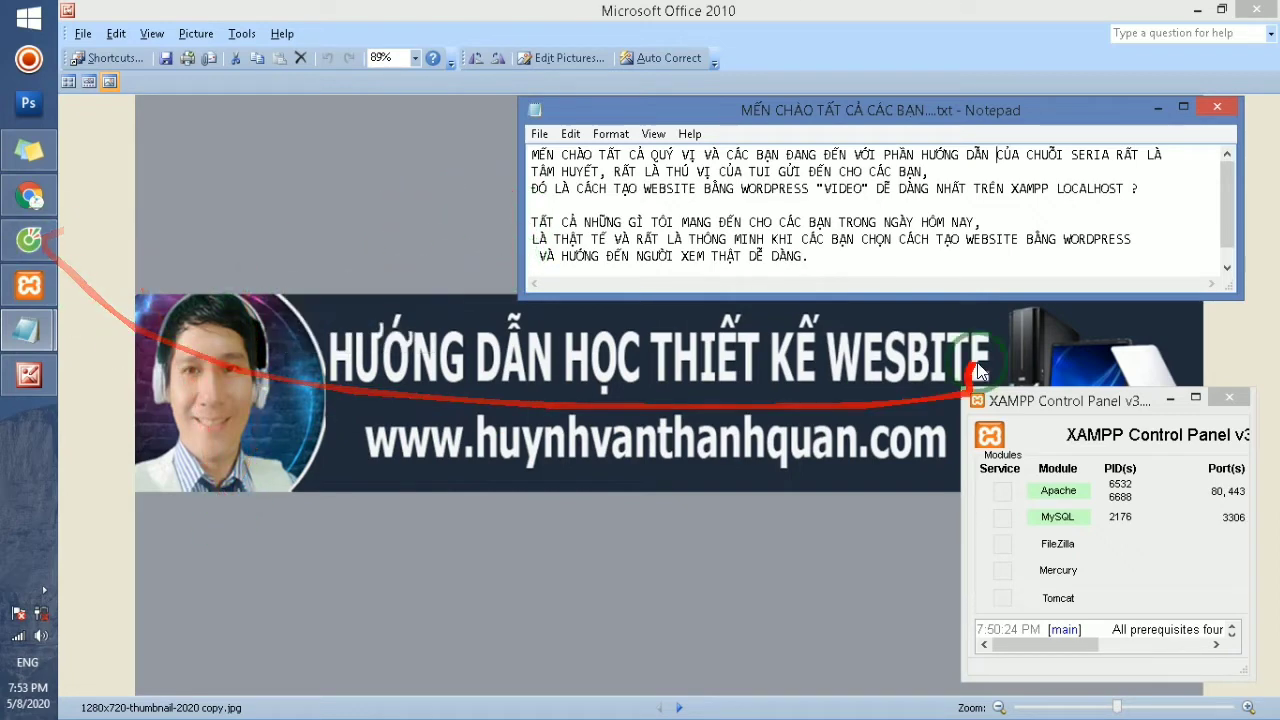
# - Move the XAMPP Control Panel toward the middle of the screen and widen it to show all its columns and controls
pyautogui.moveTo(983, 396); pyautogui.dragTo(425, 180)
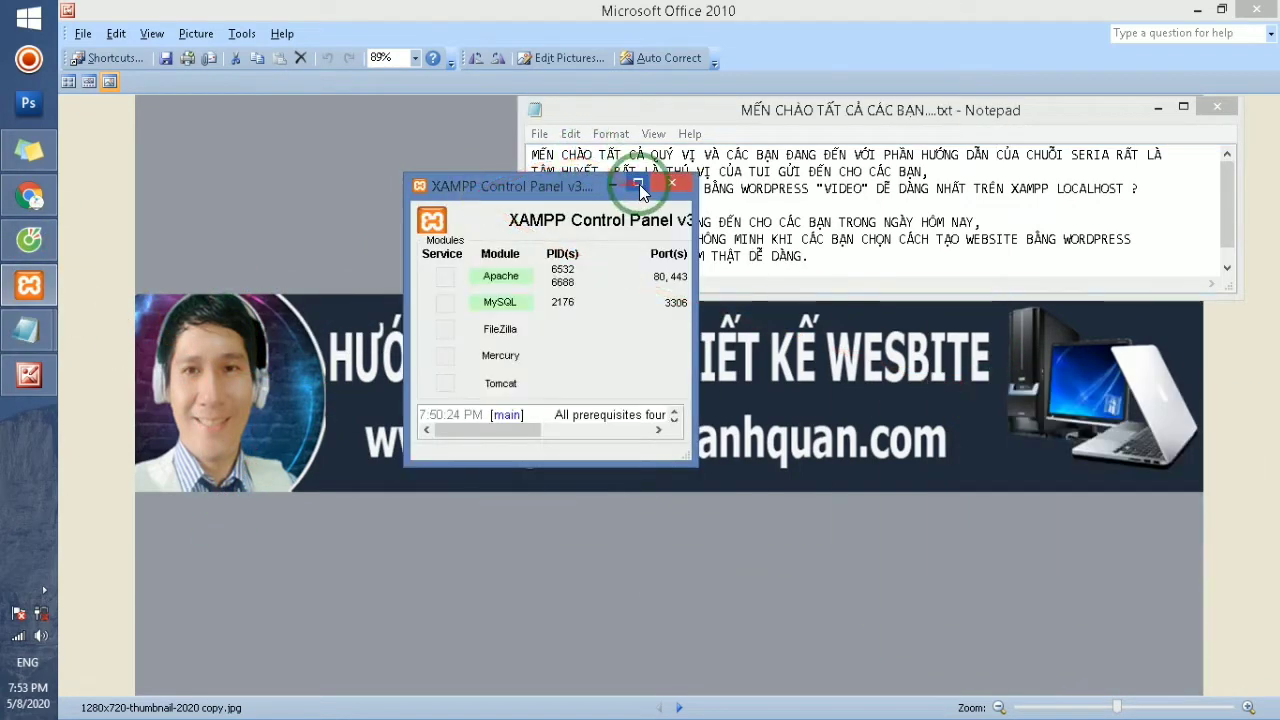
pyautogui.moveTo(695, 250); pyautogui.dragTo(1106, 251)
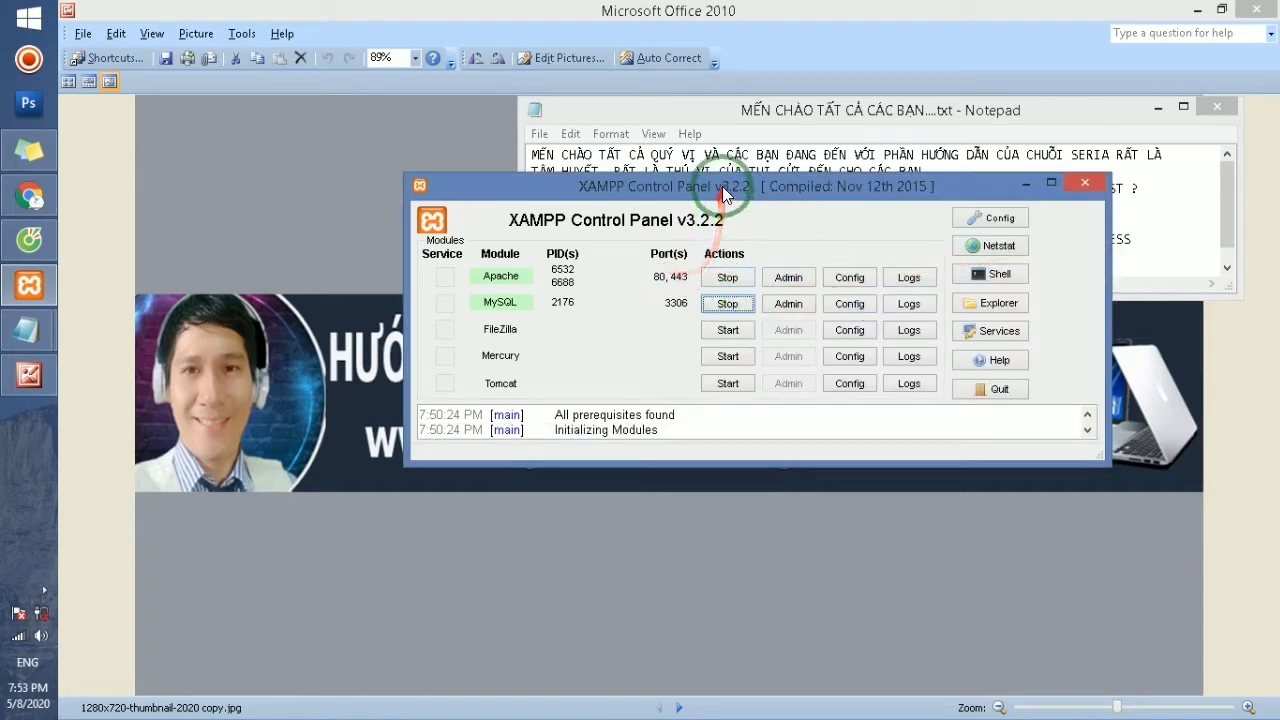
pyautogui.moveTo(722, 186); pyautogui.dragTo(777, 264)
# - Switch to the course outline note and highlight the BÀI 2 title, including its Wordpress version number 4.1.3
pyautogui.moveTo(28, 330)
pyautogui.click(159, 377)
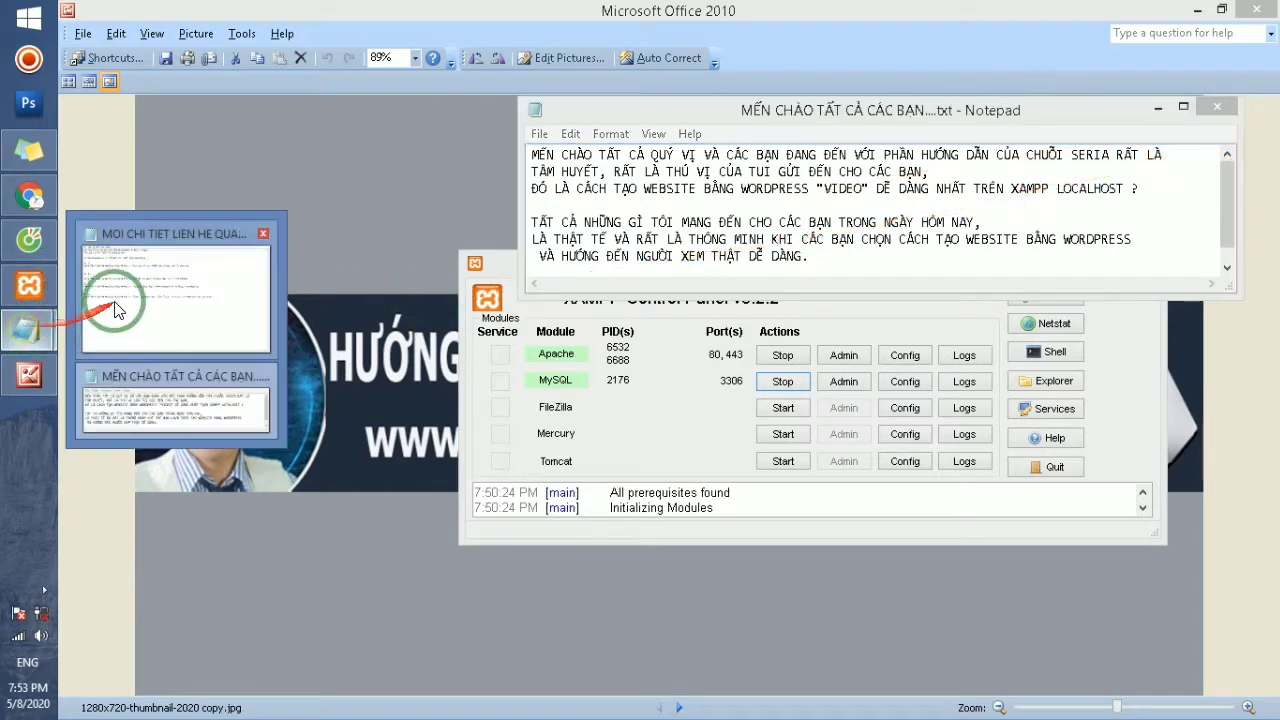
pyautogui.click(117, 265)
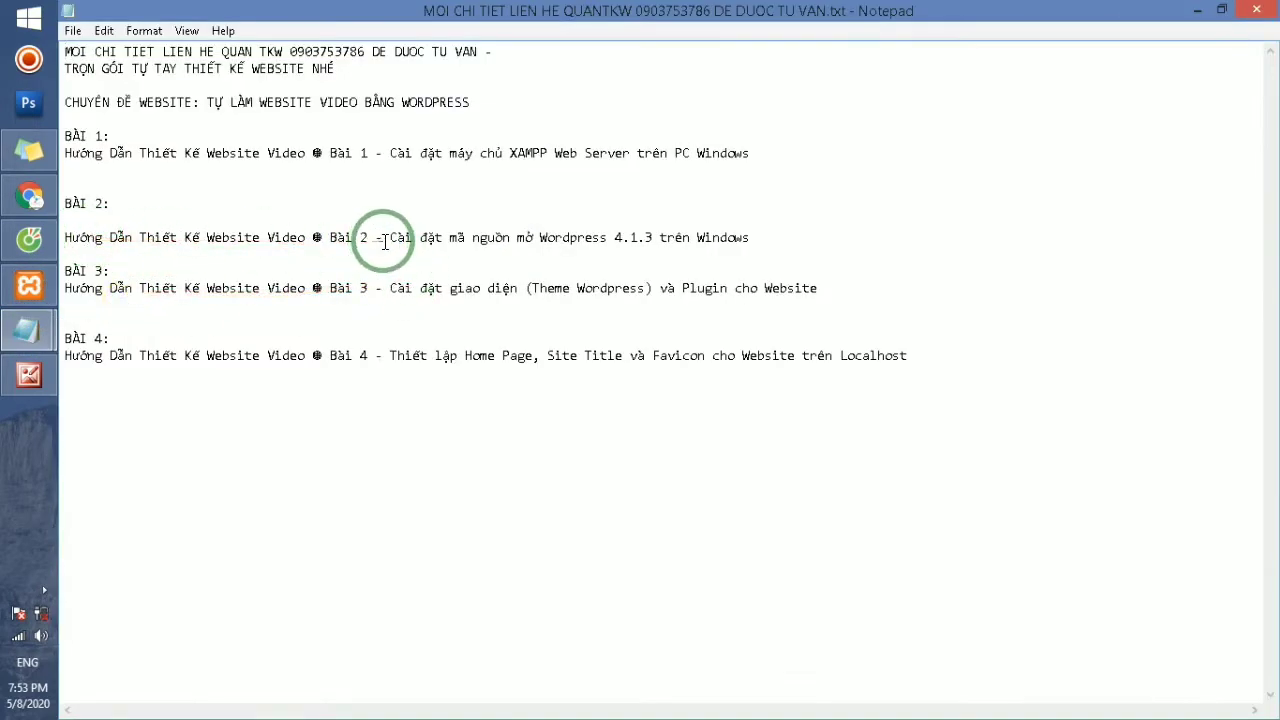
pyautogui.moveTo(384, 241); pyautogui.dragTo(736, 244)
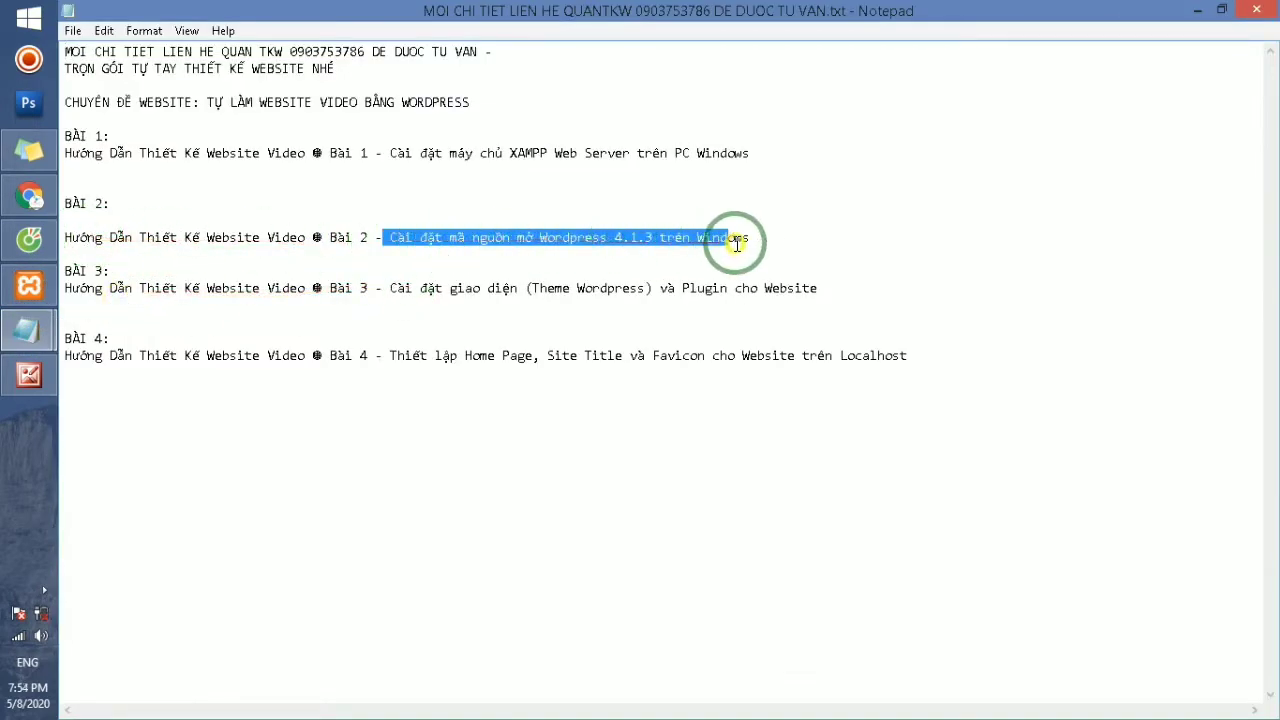
pyautogui.click(676, 266)
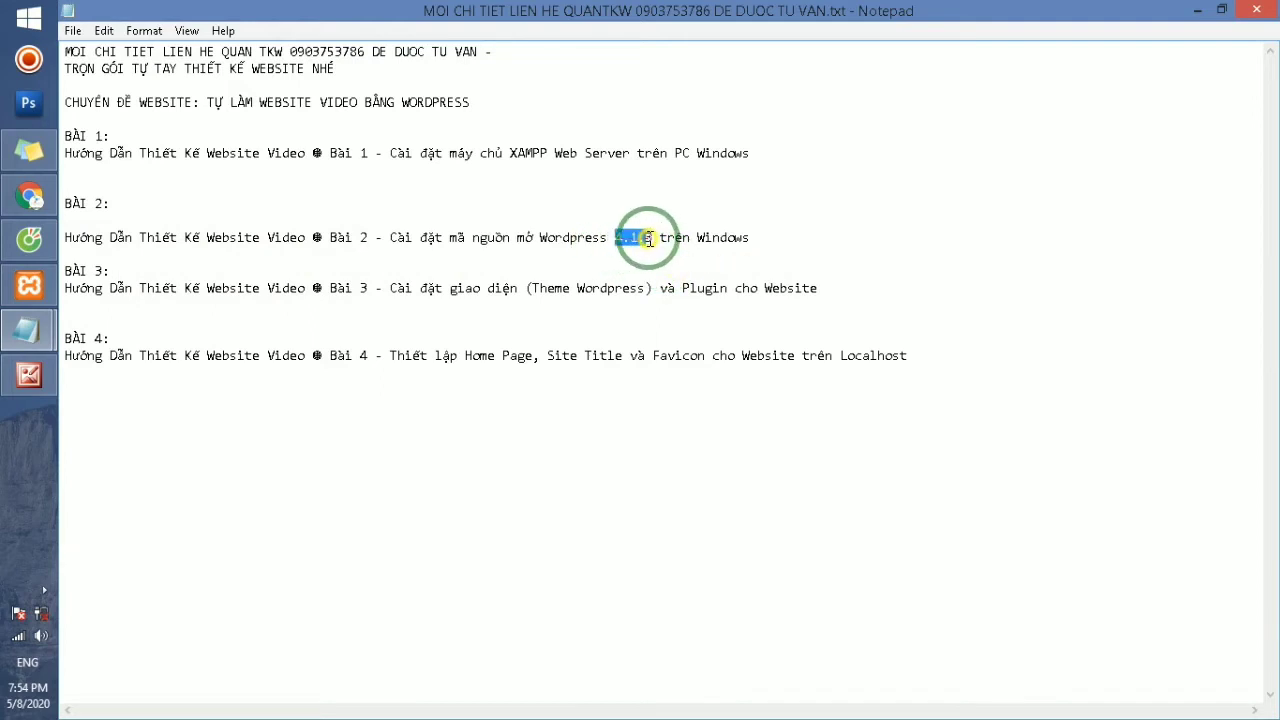
# - Minimize the course outline, the banner picture and the greeting note to uncover the XAMPP Control Panel
pyautogui.click(1197, 9)
pyautogui.click(1198, 10)
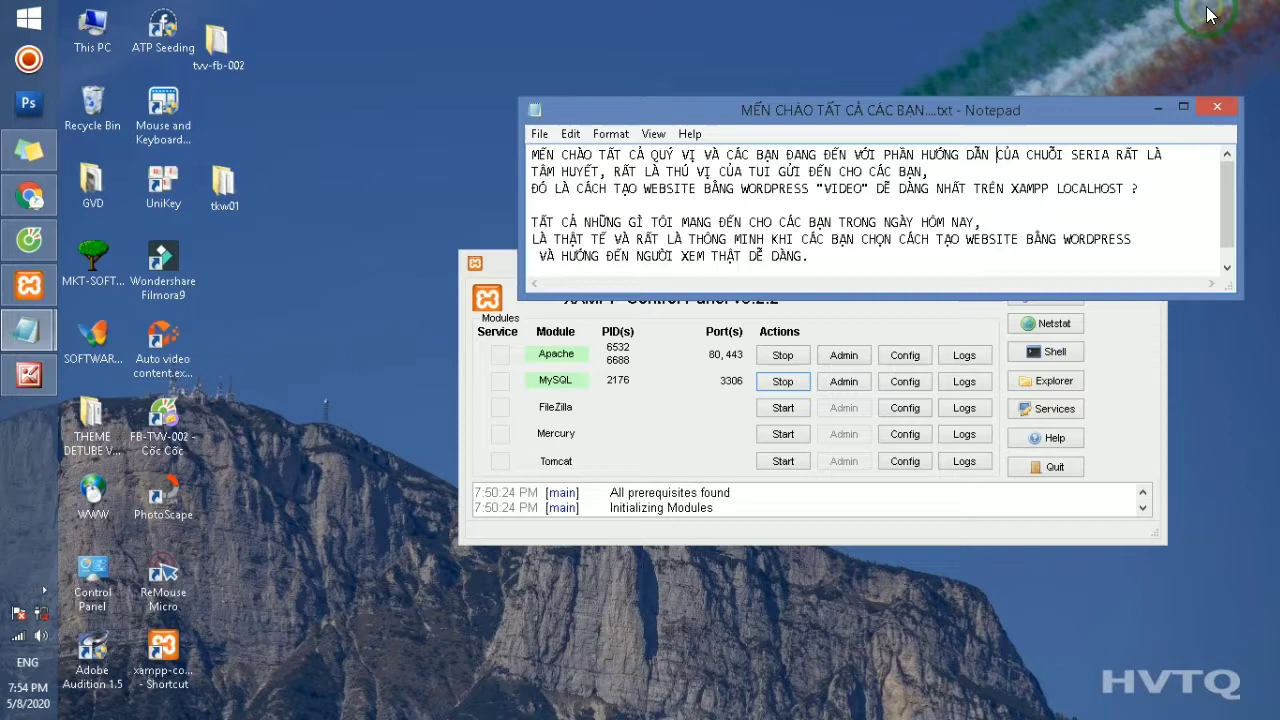
pyautogui.click(1162, 112)
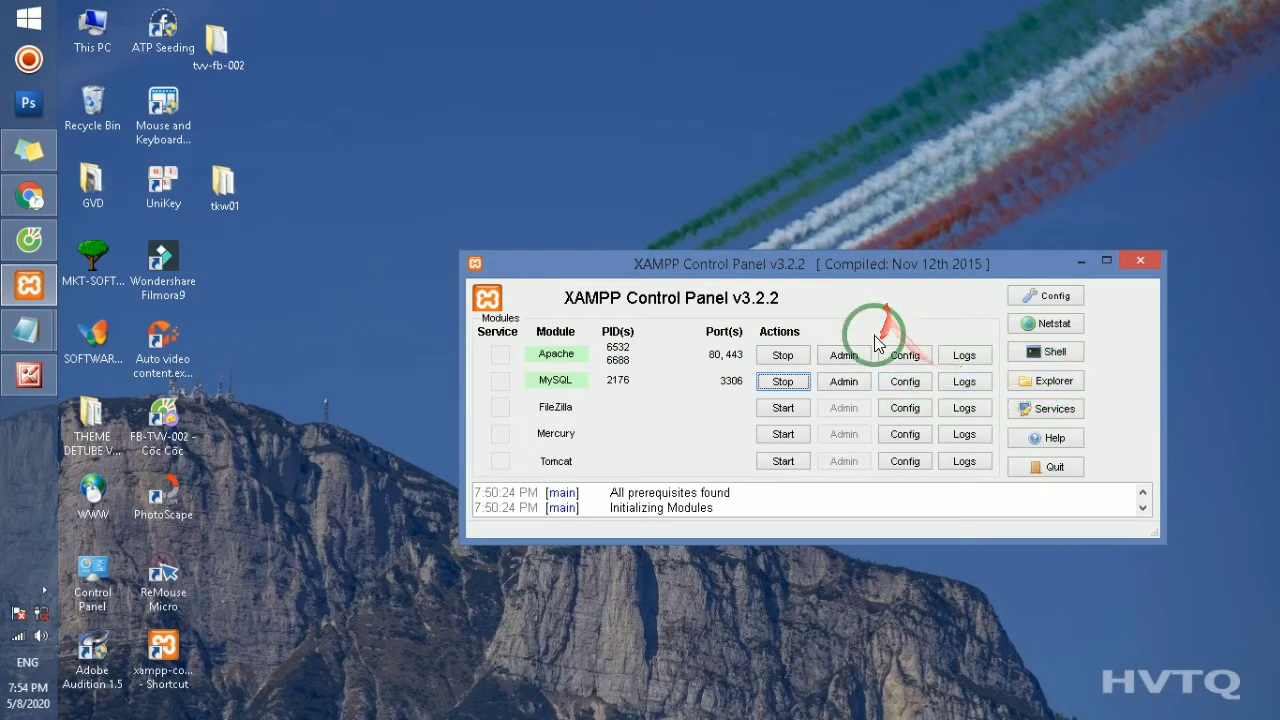
# - Open the XAMPP installation folder from the XAMPP Control Panel and go into its htdocs folder
pyautogui.click(1043, 384)
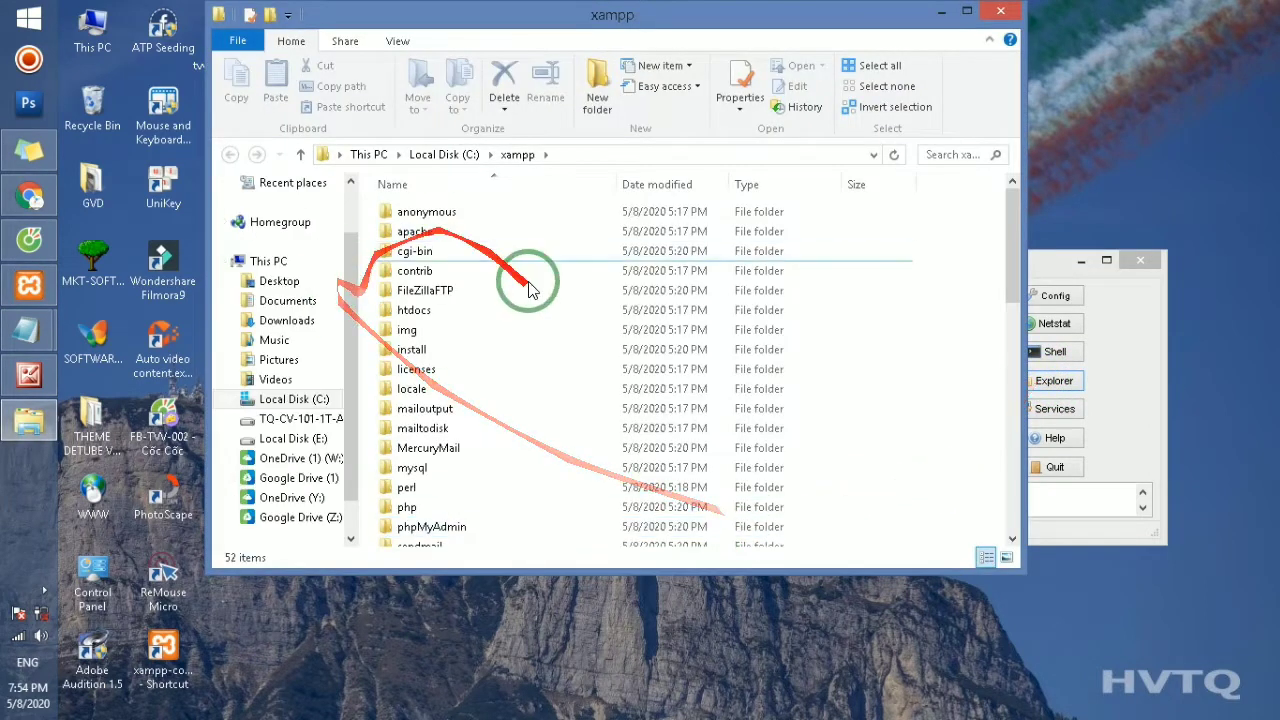
pyautogui.click(435, 311)
pyautogui.doubleClick(435, 311)
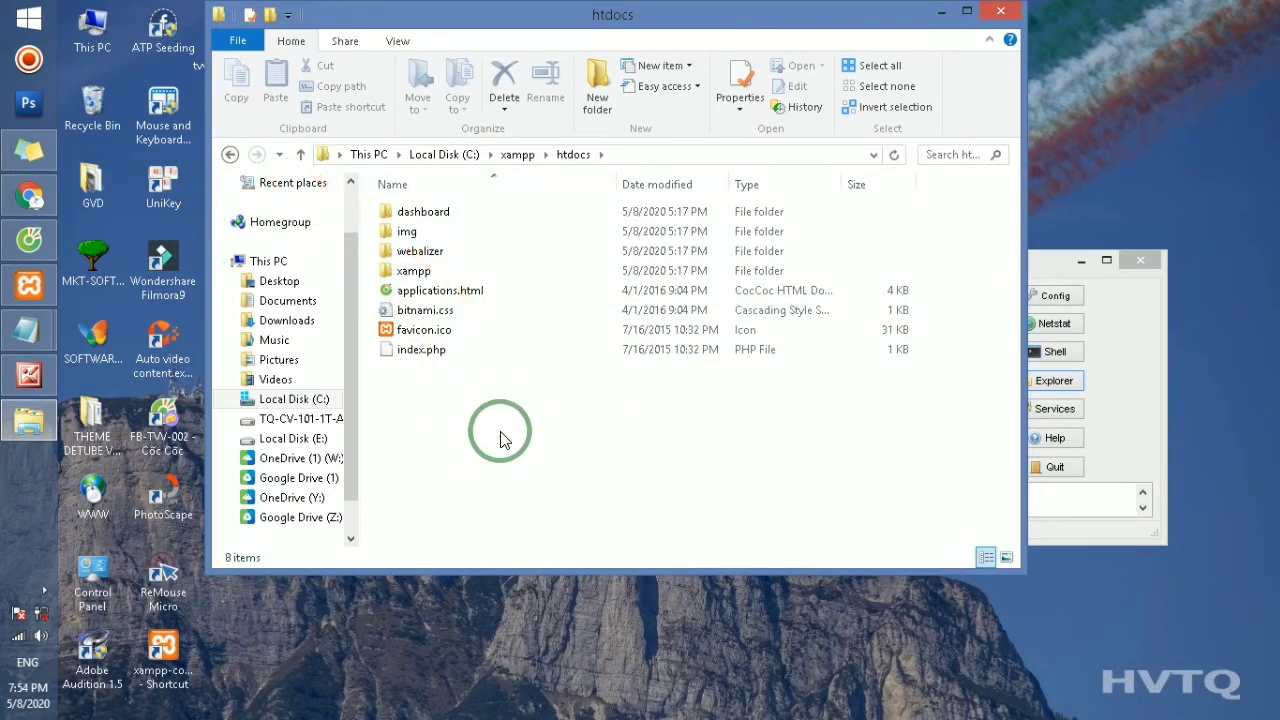
# - Create a new folder in htdocs and name it tkwvideo
pyautogui.click(449, 421)
pyautogui.rightClick(452, 413)
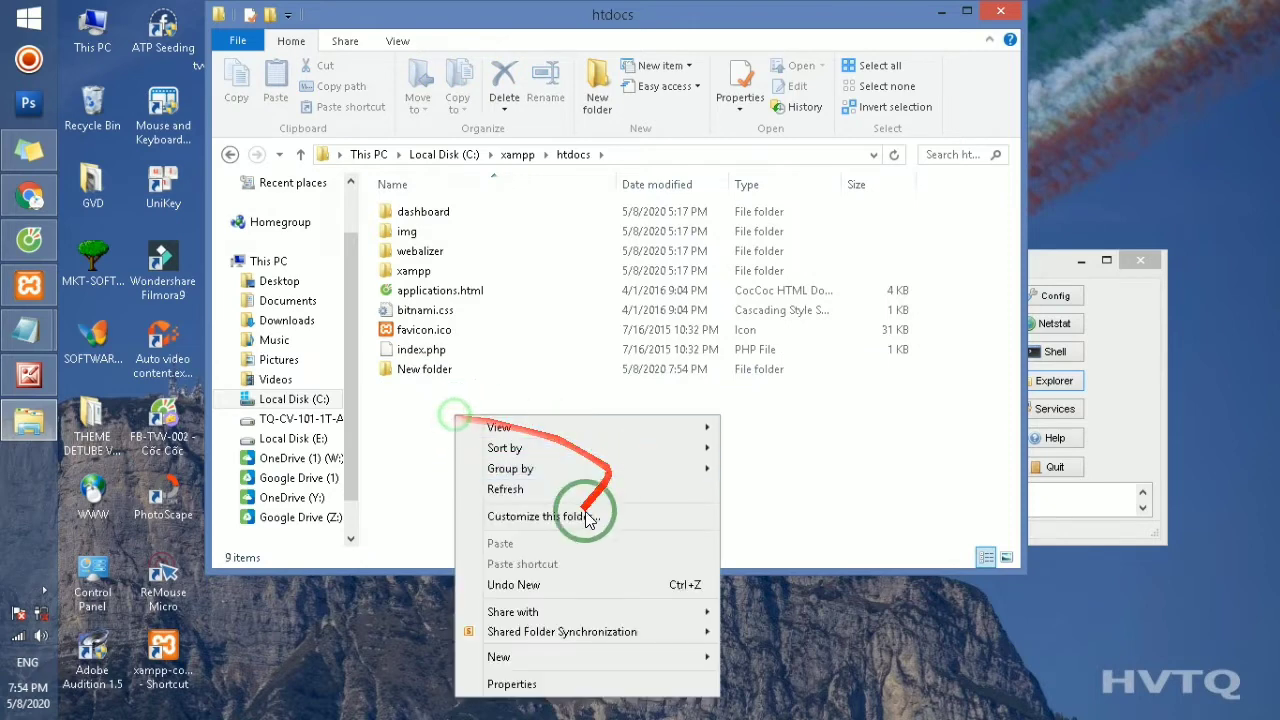
pyautogui.press('Escape')
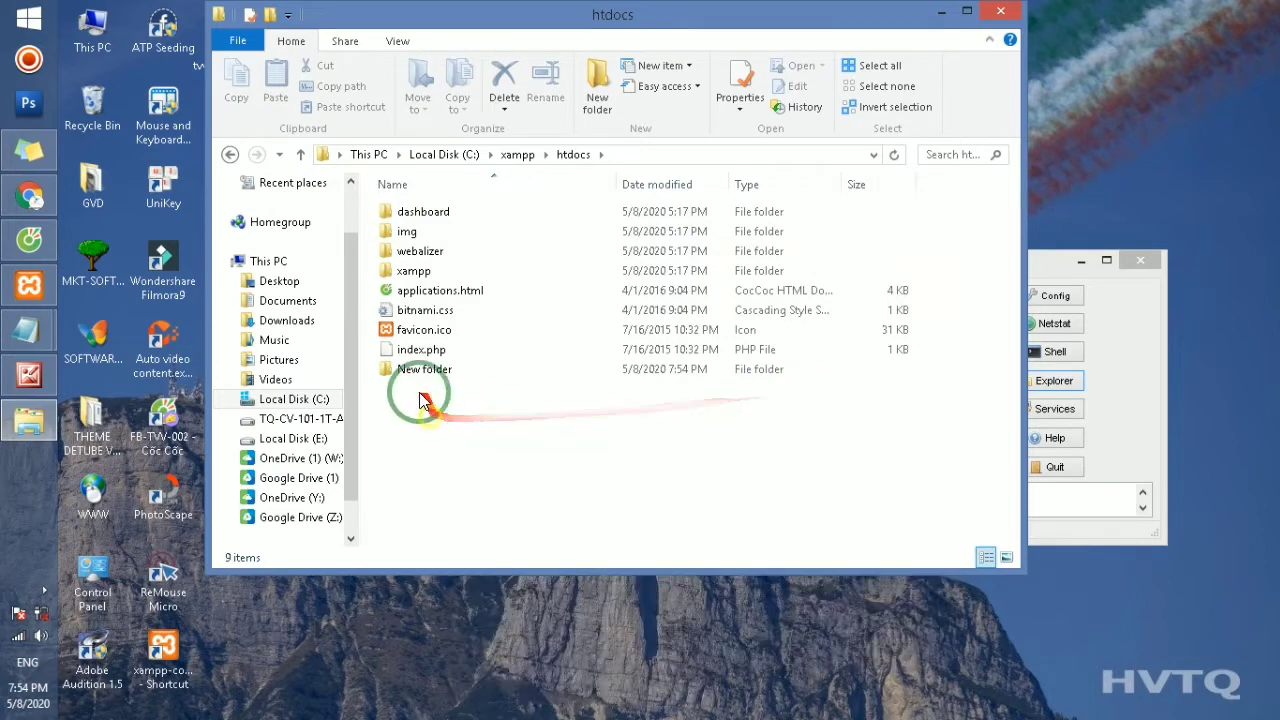
pyautogui.click(420, 372)
pyautogui.click(420, 370)
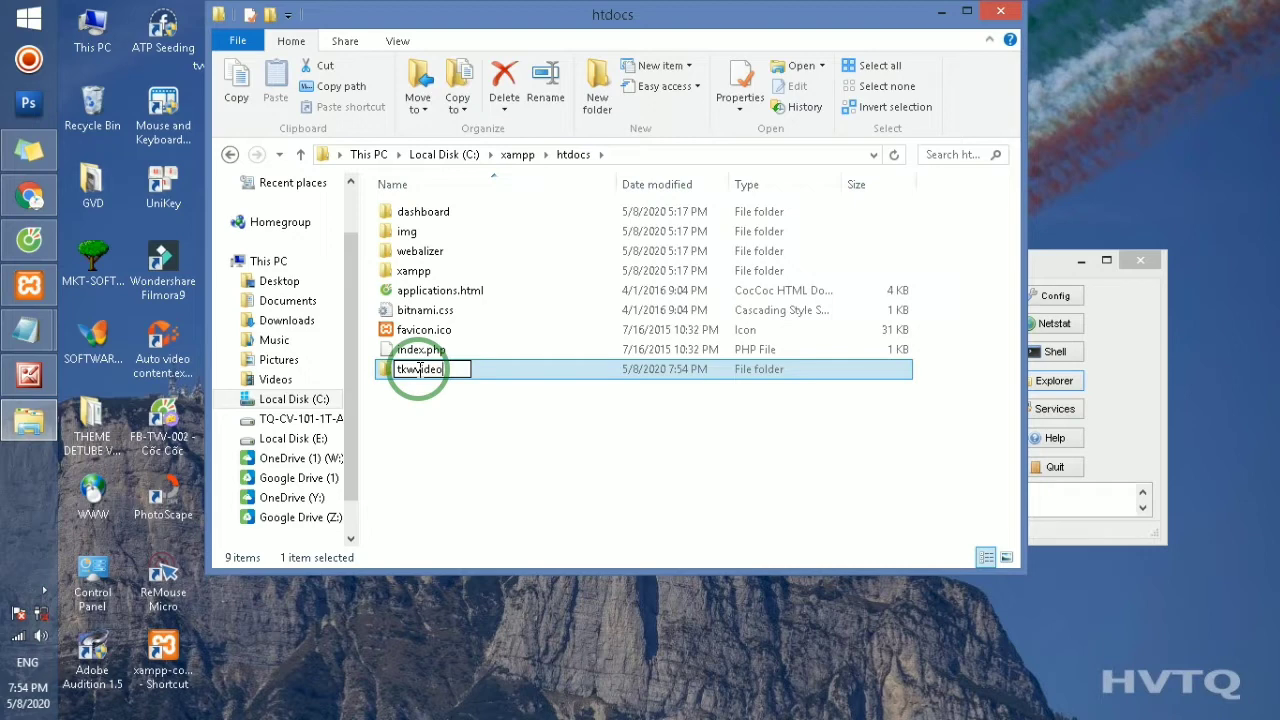
pyautogui.click(481, 398)
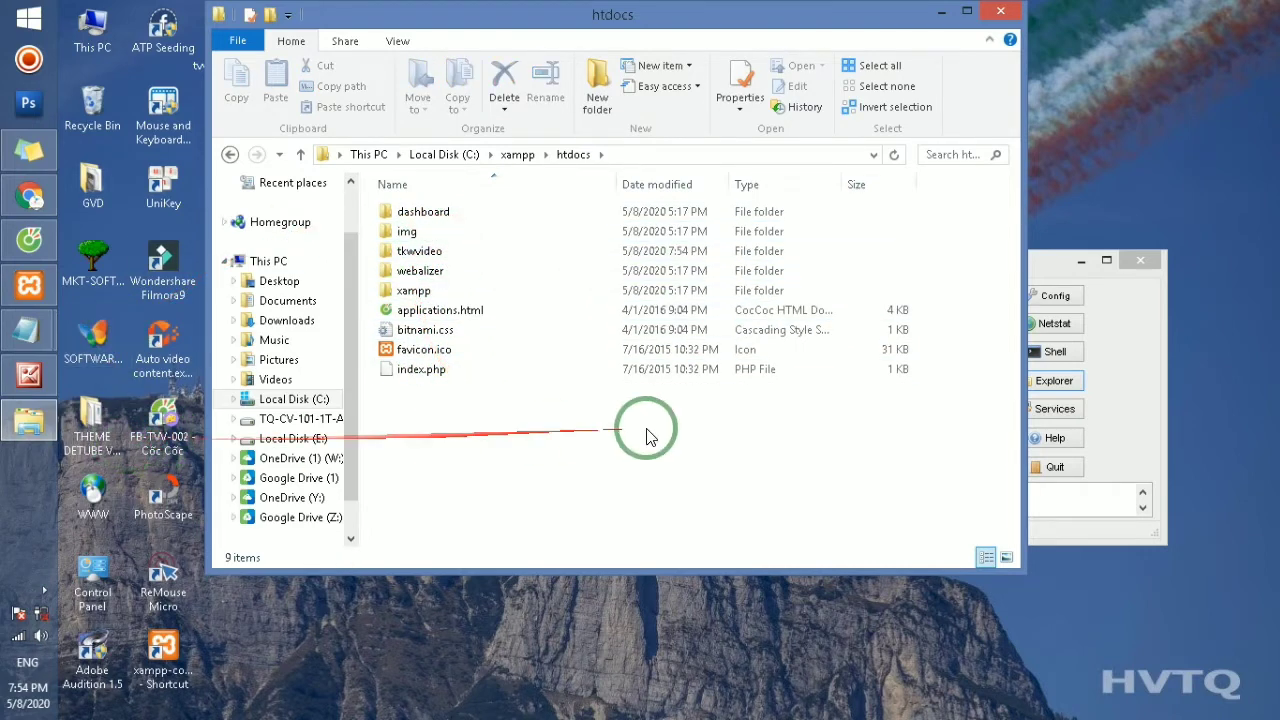
# - Copy wordpress-hvtq-detube.zip from the THEME DETUBE folder on the desktop and minimize that folder window
pyautogui.doubleClick(96, 390)
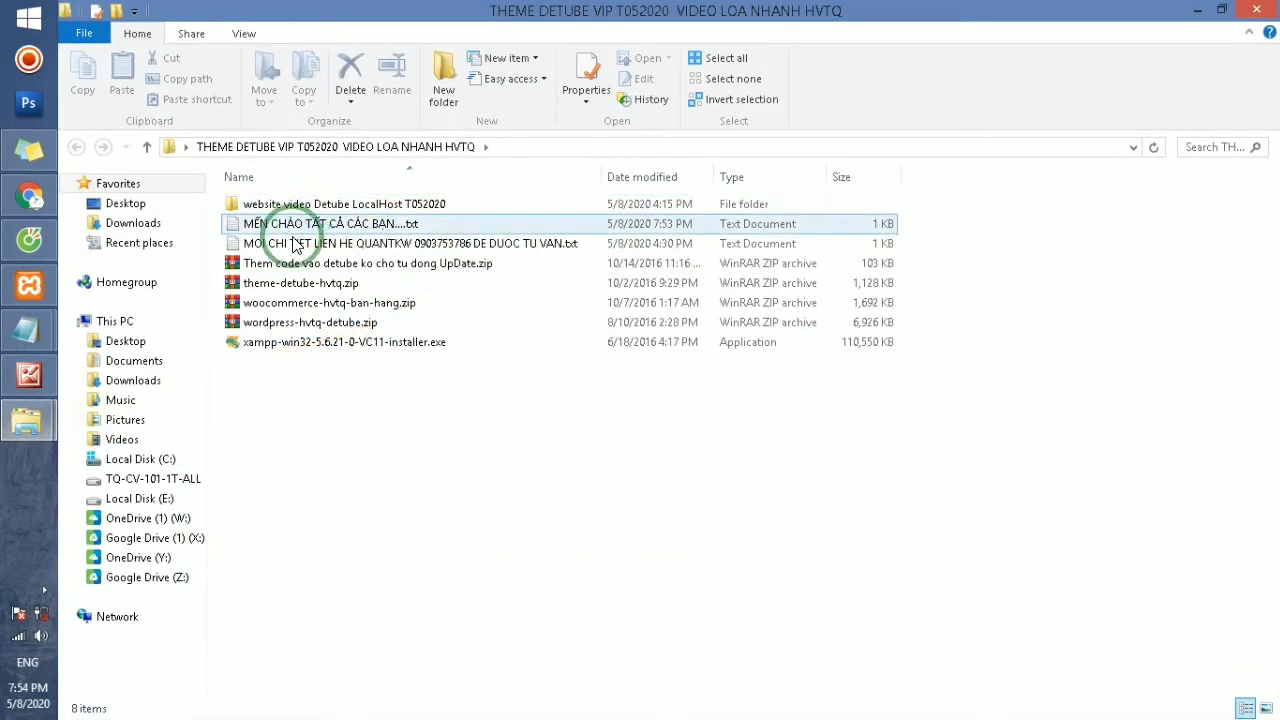
pyautogui.click(309, 328)
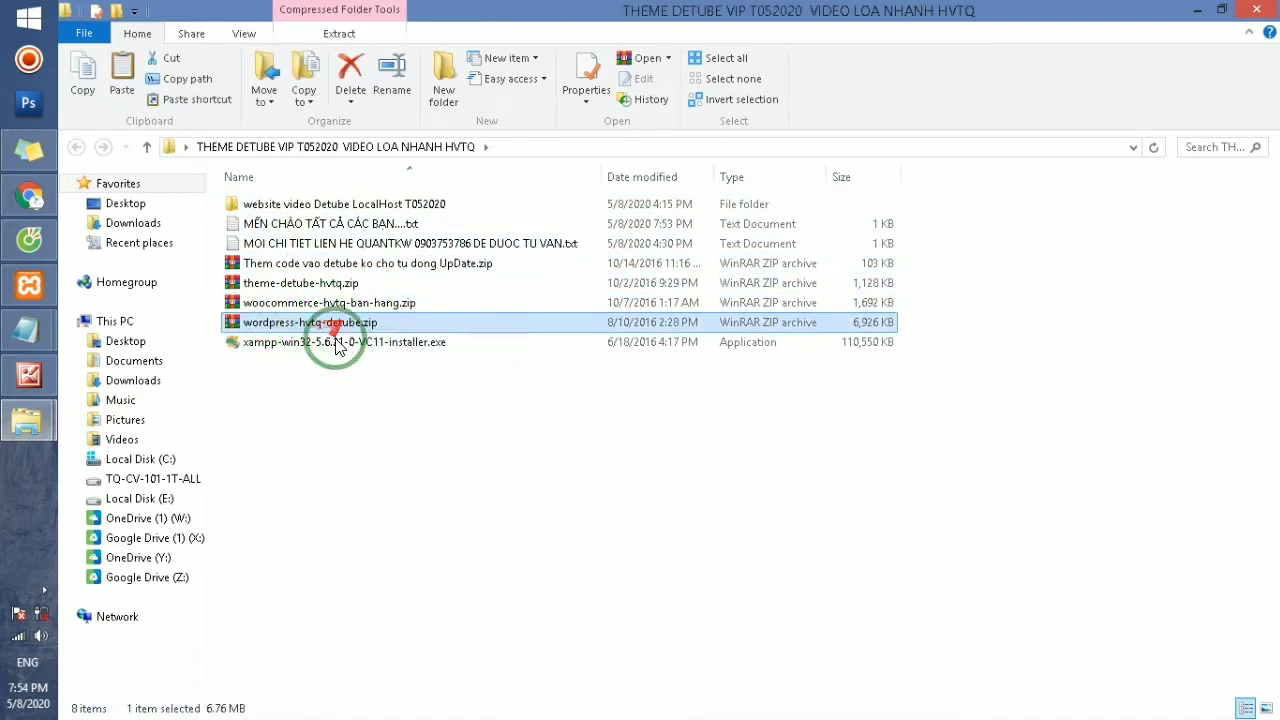
pyautogui.keyDown('ctrl'); pyautogui.click(395, 324); pyautogui.keyUp('ctrl')
pyautogui.click(1193, 14)
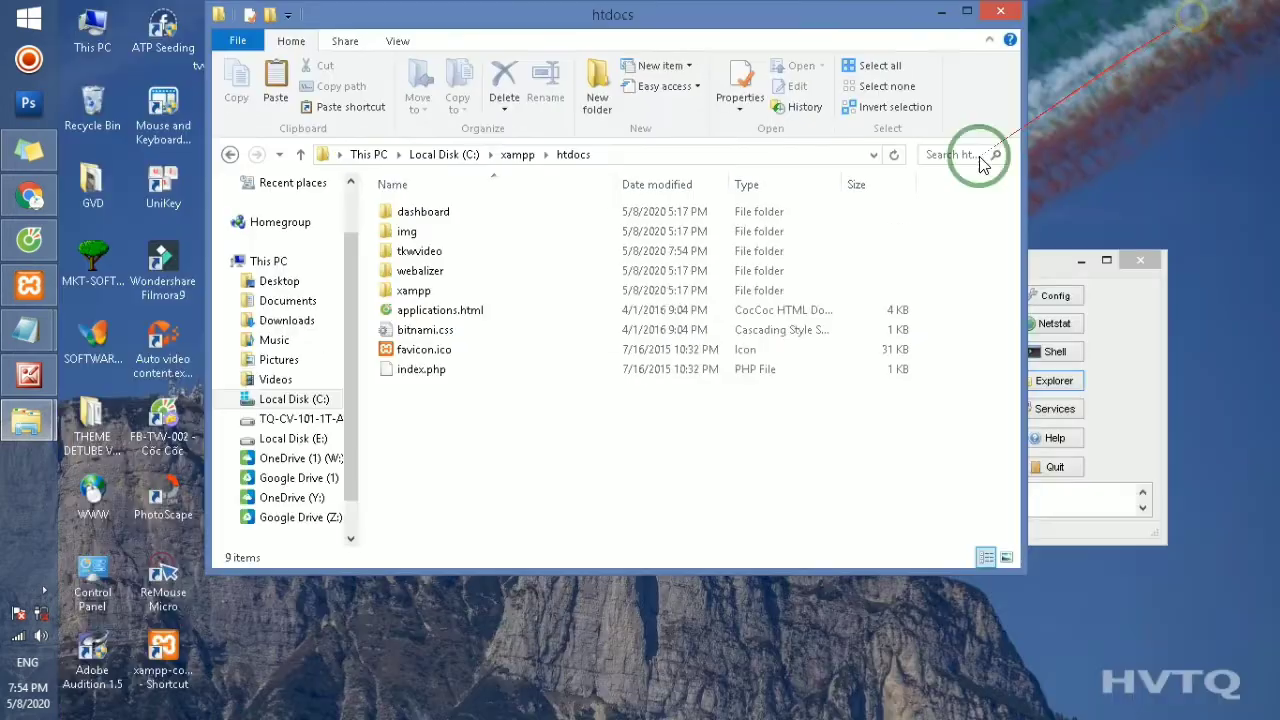
# - Paste the copied WordPress archive into the tkwvideo folder in htdocs
pyautogui.click(427, 293)
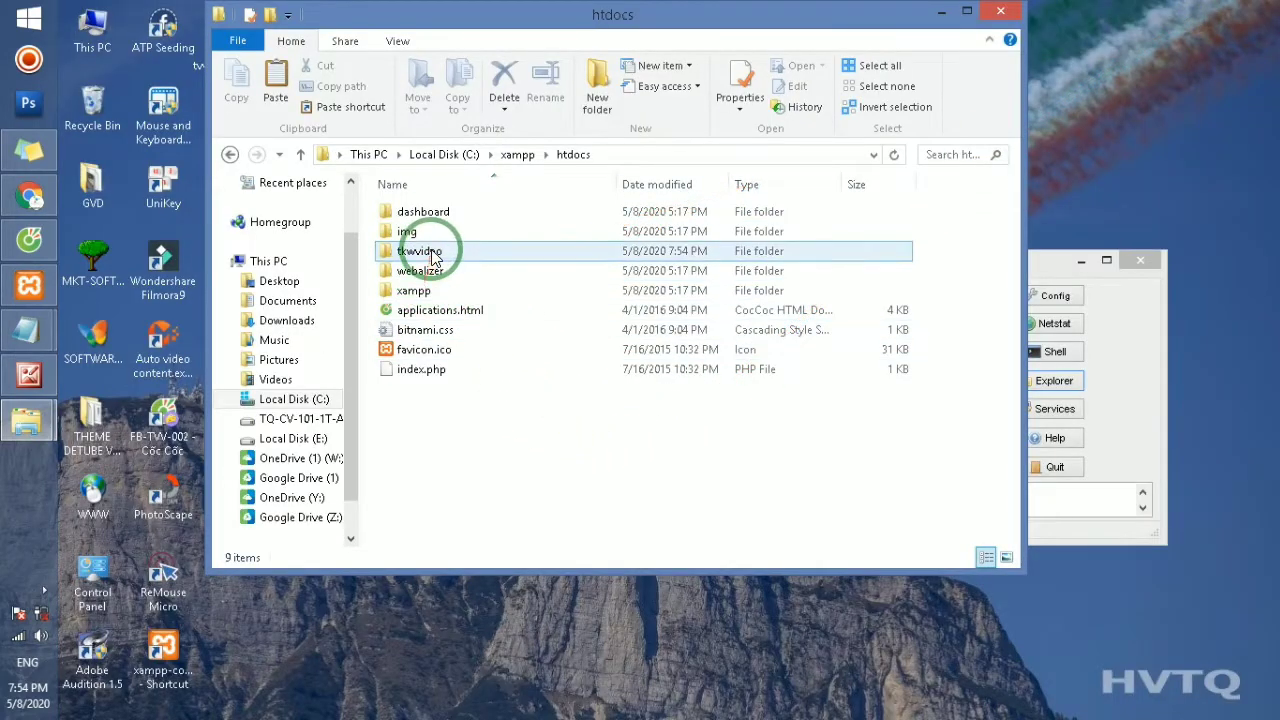
pyautogui.doubleClick(443, 251)
pyautogui.rightClick(503, 397)
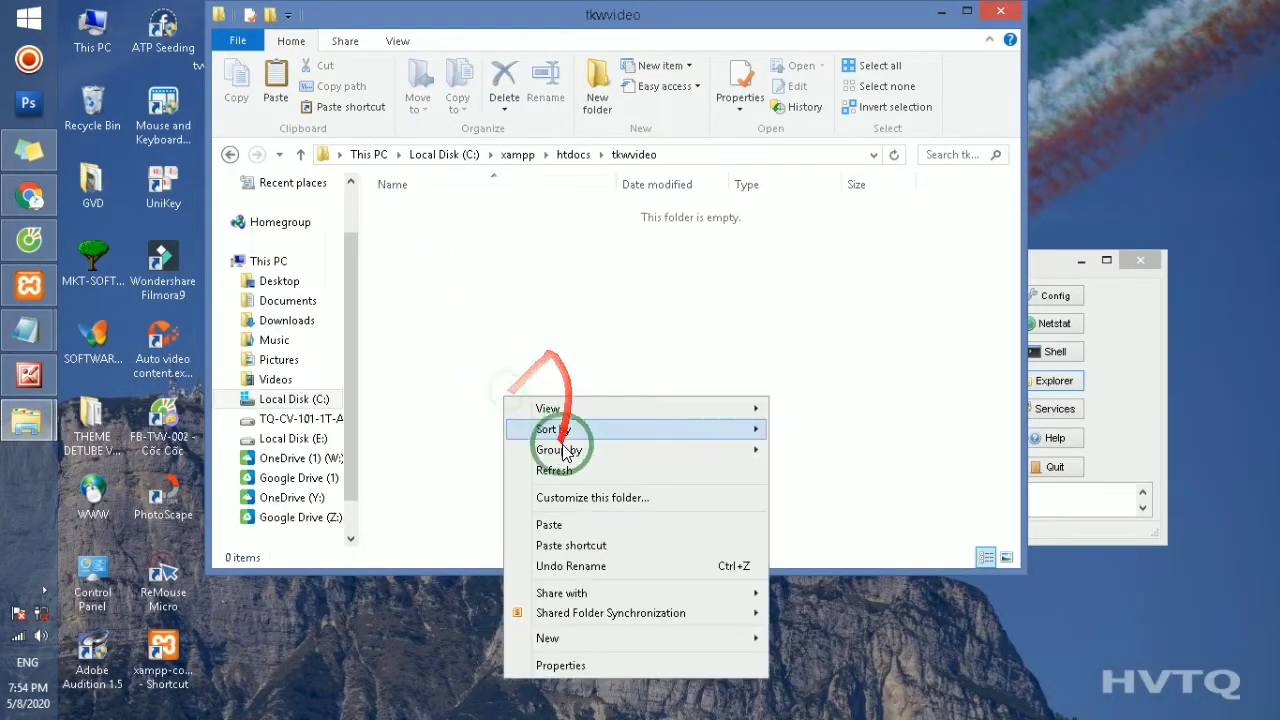
pyautogui.click(548, 524)
# - Extract wordpress-hvtq-detube.zip directly into the tkwvideo folder
pyautogui.rightClick(446, 219)
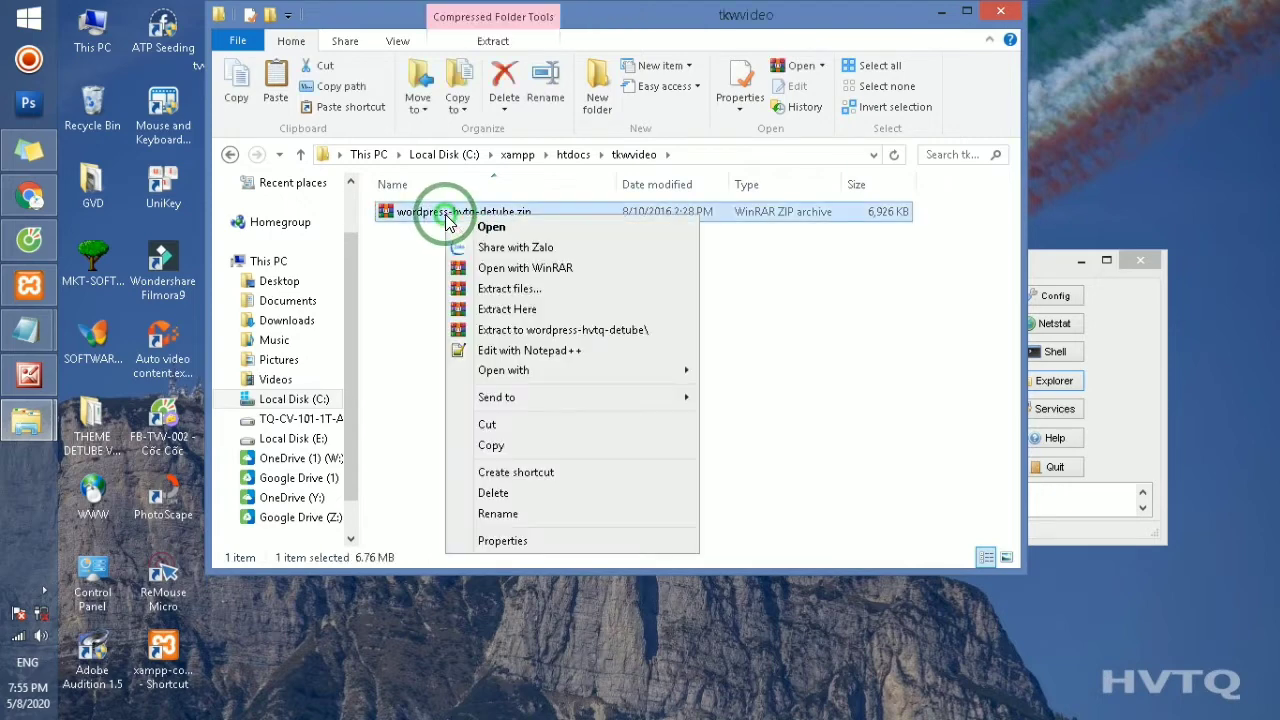
pyautogui.click(505, 318)
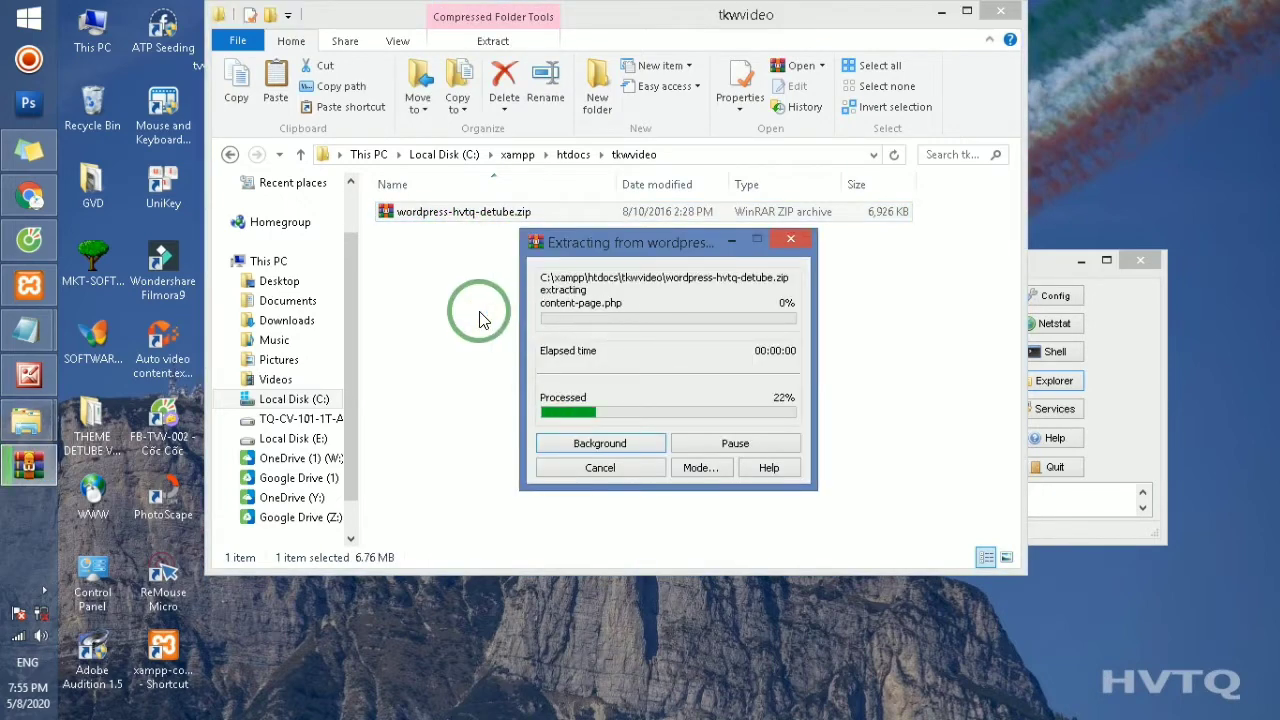
pyautogui.moveTo(446, 293); pyautogui.dragTo(476, 220)
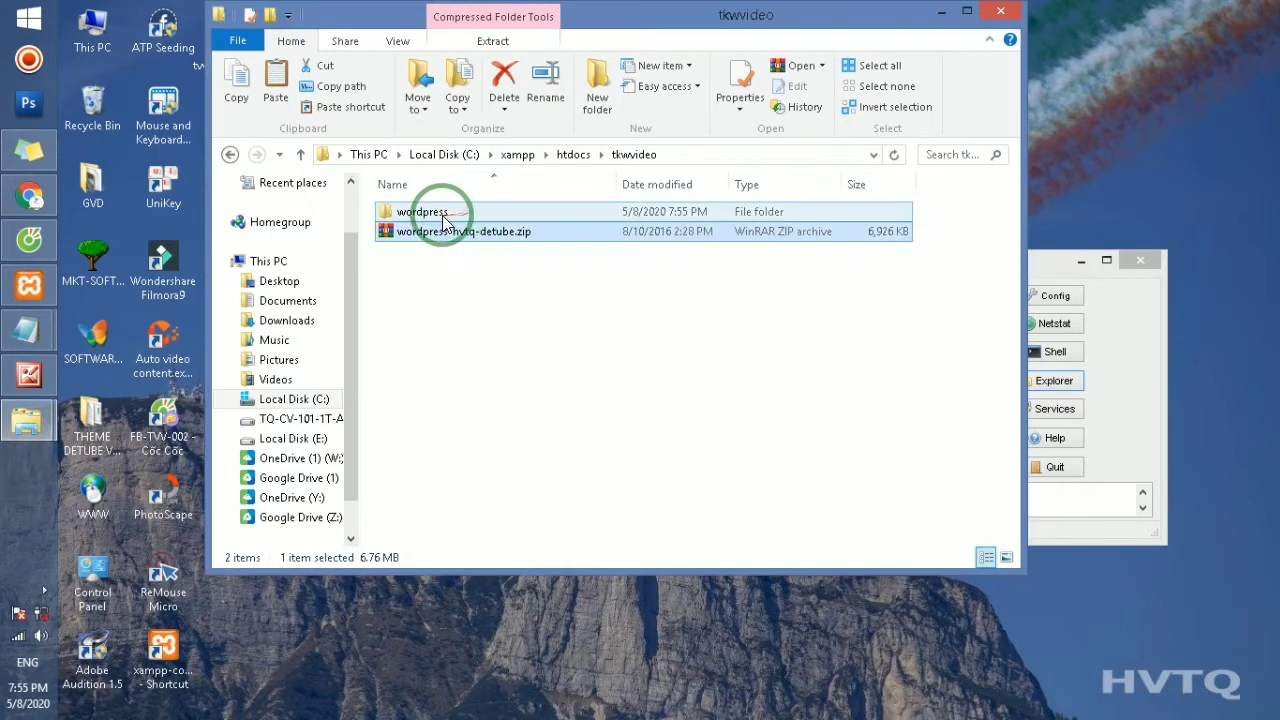
# - Move everything inside the extracted wordpress folder up one level into tkwvideo
pyautogui.doubleClick(446, 220)
pyautogui.hotkey('ctrl', 'a')
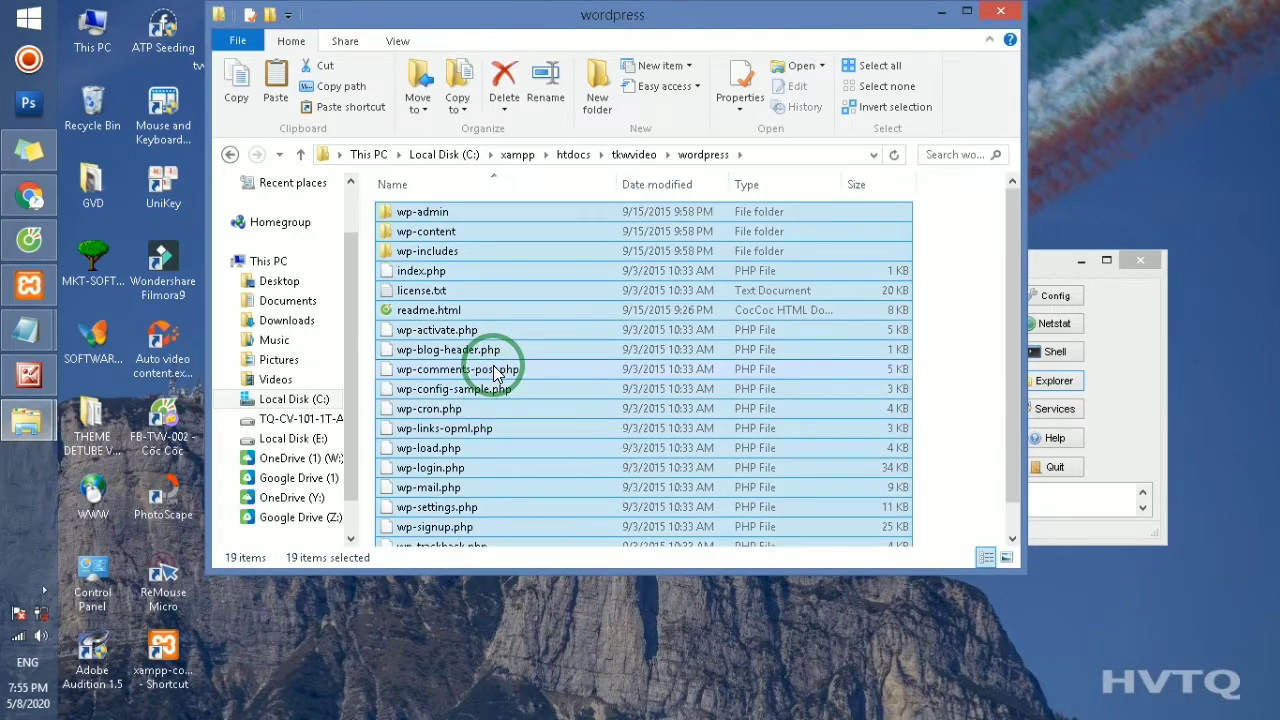
pyautogui.click(229, 154)
pyautogui.click(532, 375)
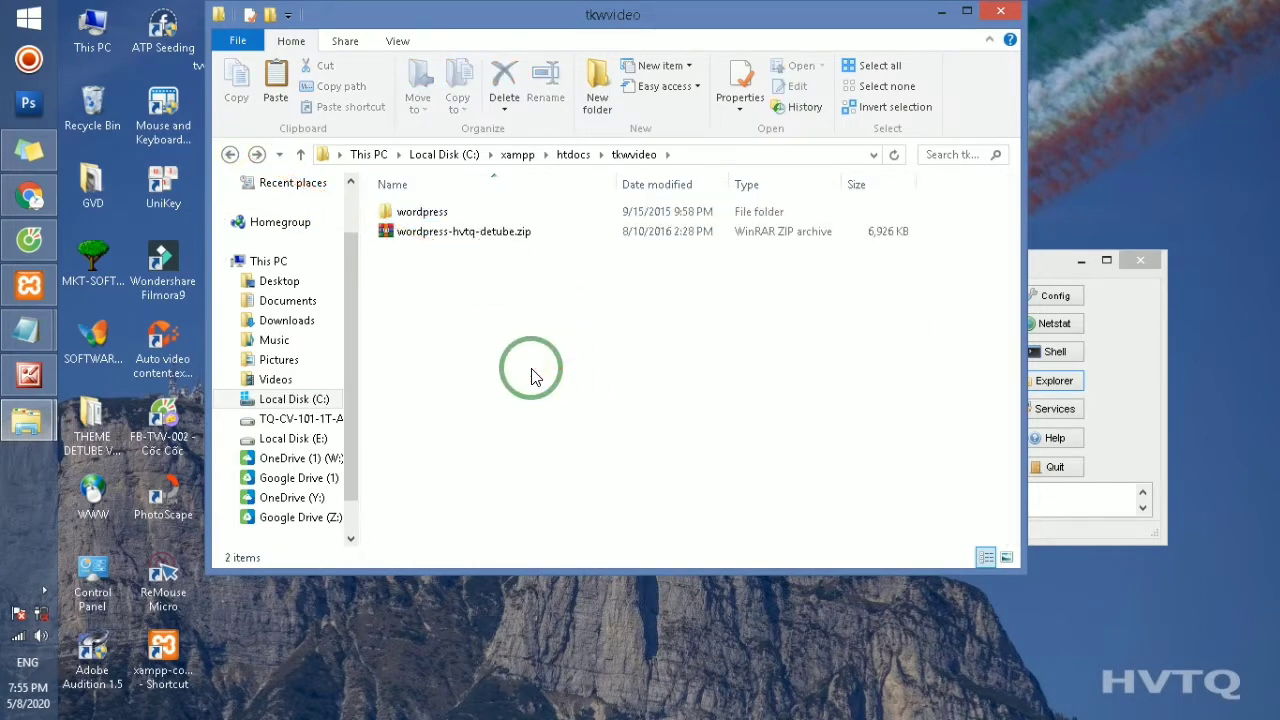
pyautogui.hotkey('ctrl', 'v')
# - Delete wordpress-hvtq-detube.zip and the emptied wordpress folder from tkwvideo
pyautogui.click(418, 350)
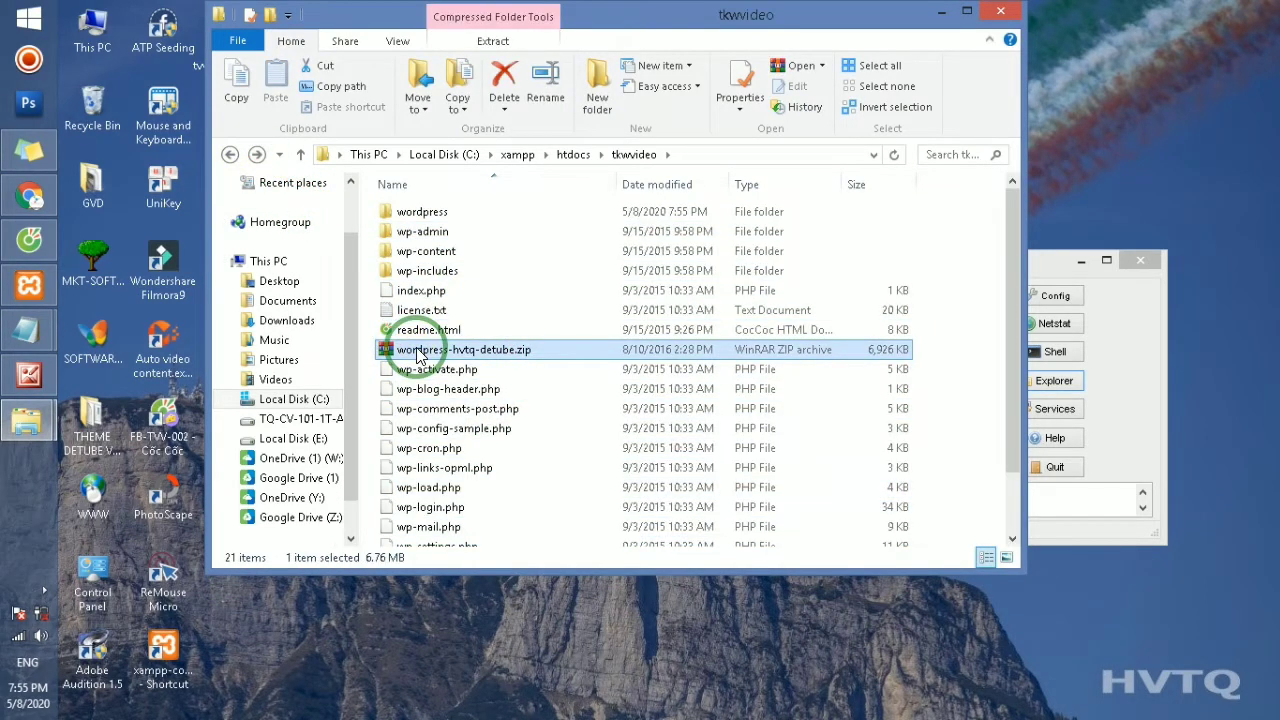
pyautogui.press('Delete')
pyautogui.click(408, 211)
pyautogui.press('Delete')
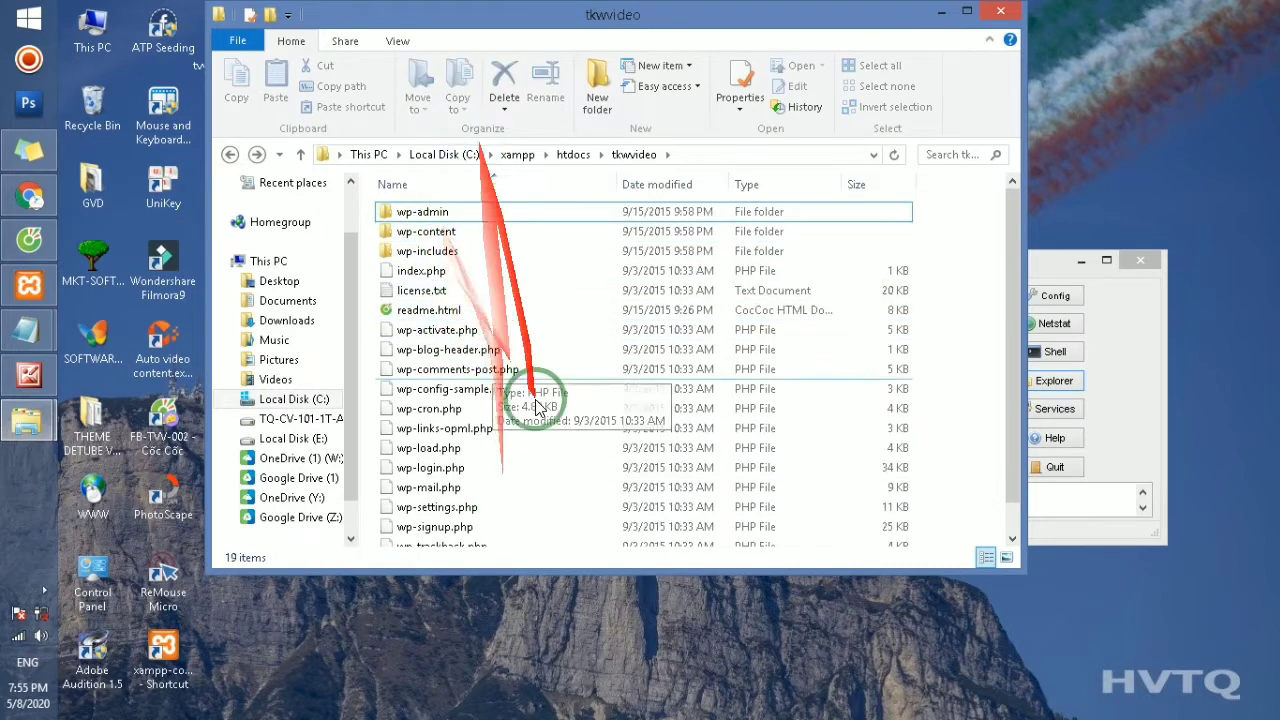
# - Check the WordPress files left in tkwvideo and close the folder window
pyautogui.scroll(-1, 537, 400)
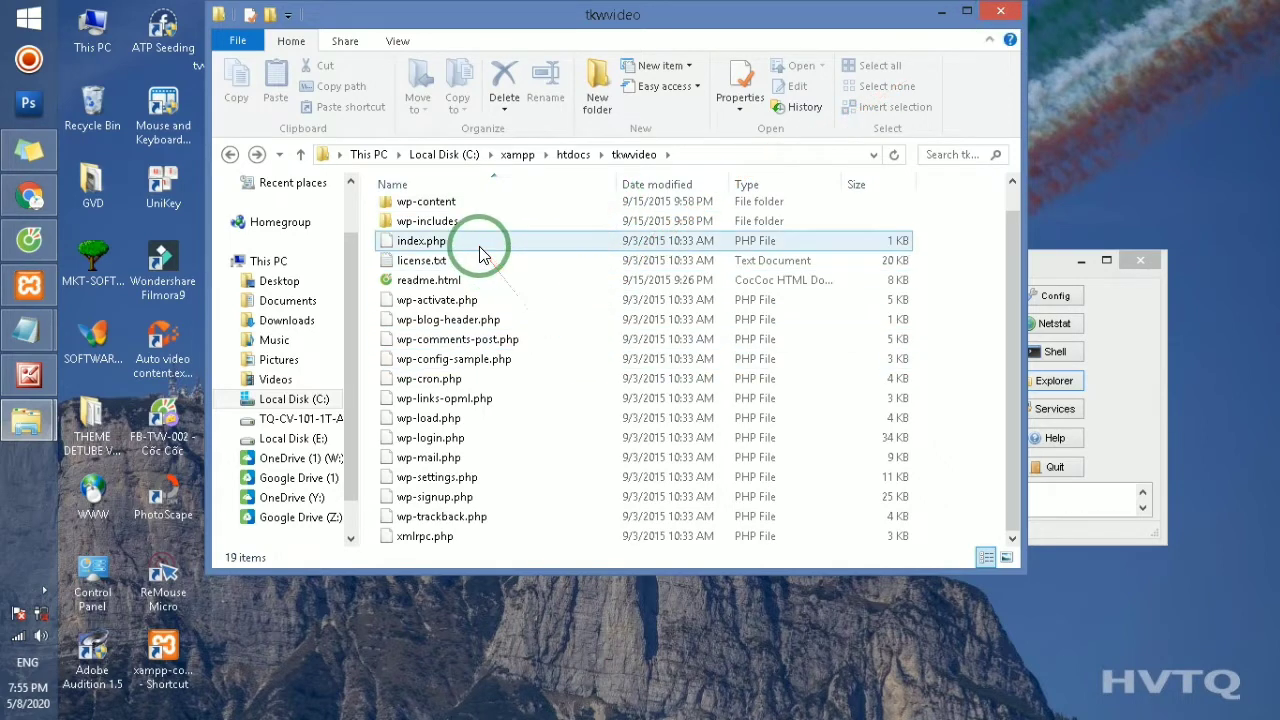
pyautogui.moveTo(495, 190)
pyautogui.mouseDown()
pyautogui.moveTo(563, 315)
pyautogui.moveTo(986, 14)
pyautogui.mouseUp()
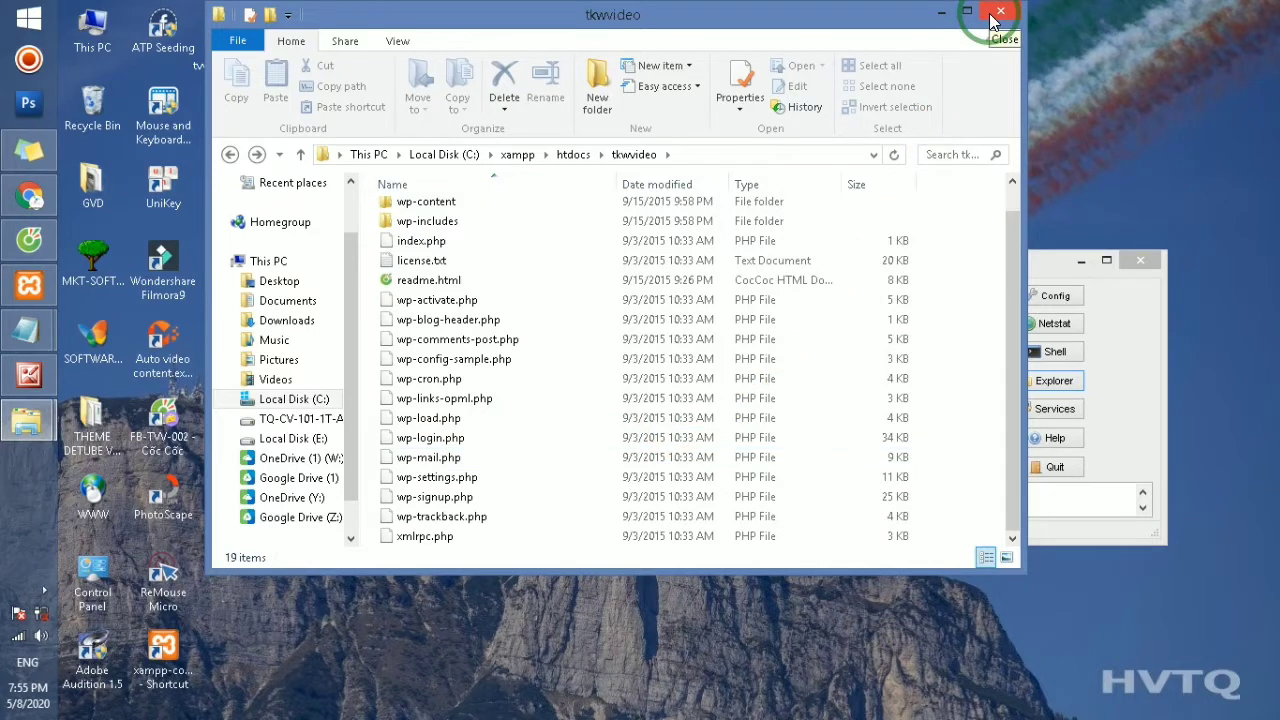
pyautogui.click(1000, 12)
# - Open phpMyAdmin from the MySQL module in XAMPP and bring up the form for creating a new database
pyautogui.moveTo(677, 429)
pyautogui.mouseDown()
pyautogui.moveTo(757, 380)
pyautogui.moveTo(843, 397)
pyautogui.mouseUp()
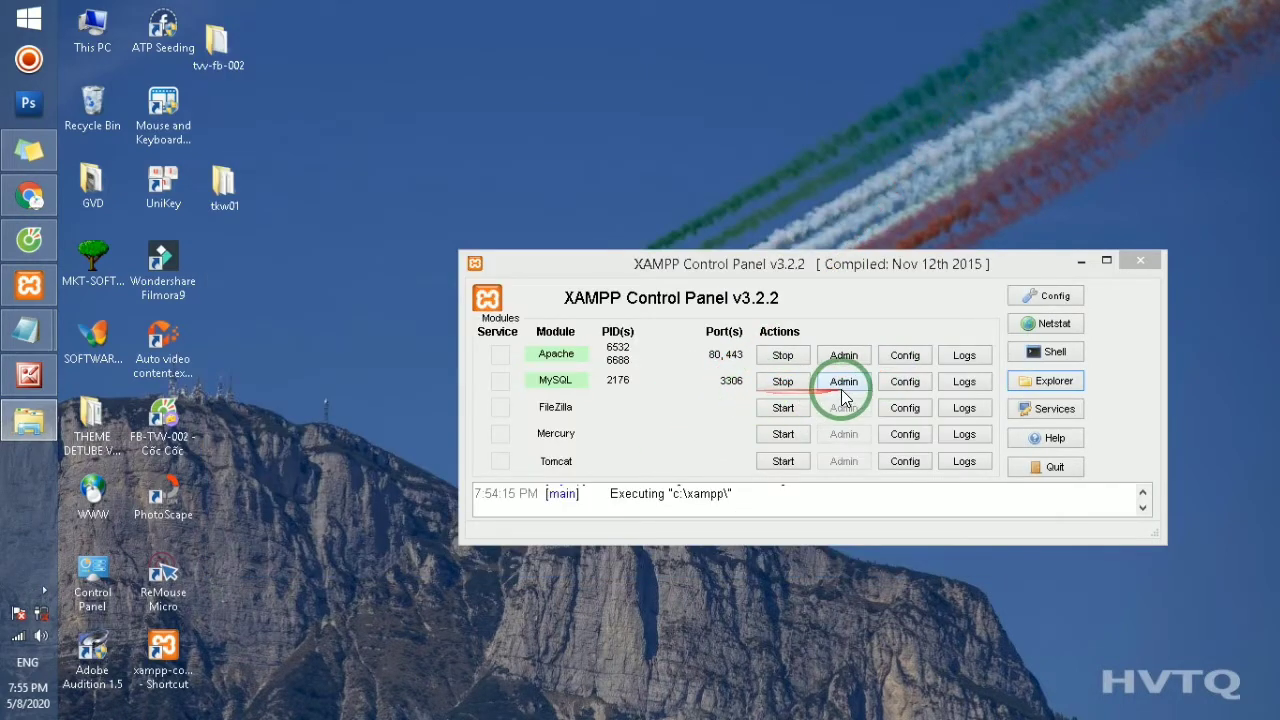
pyautogui.click(845, 382)
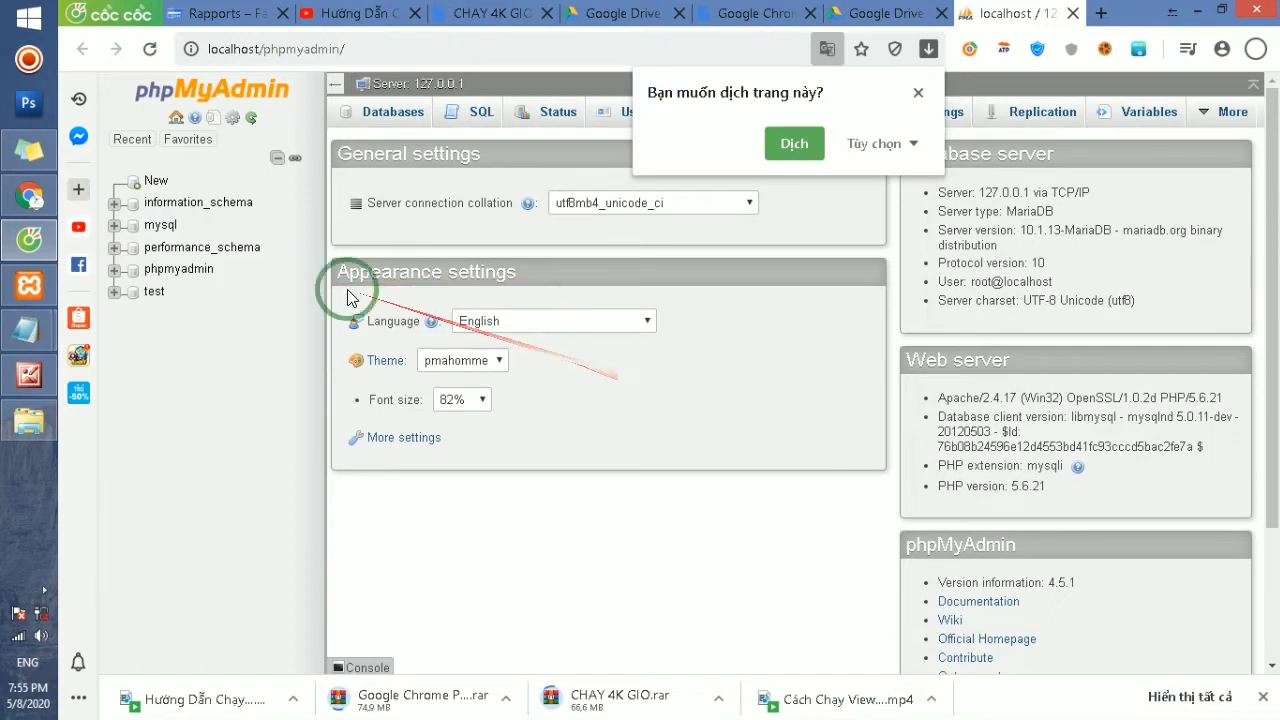
pyautogui.click(160, 183)
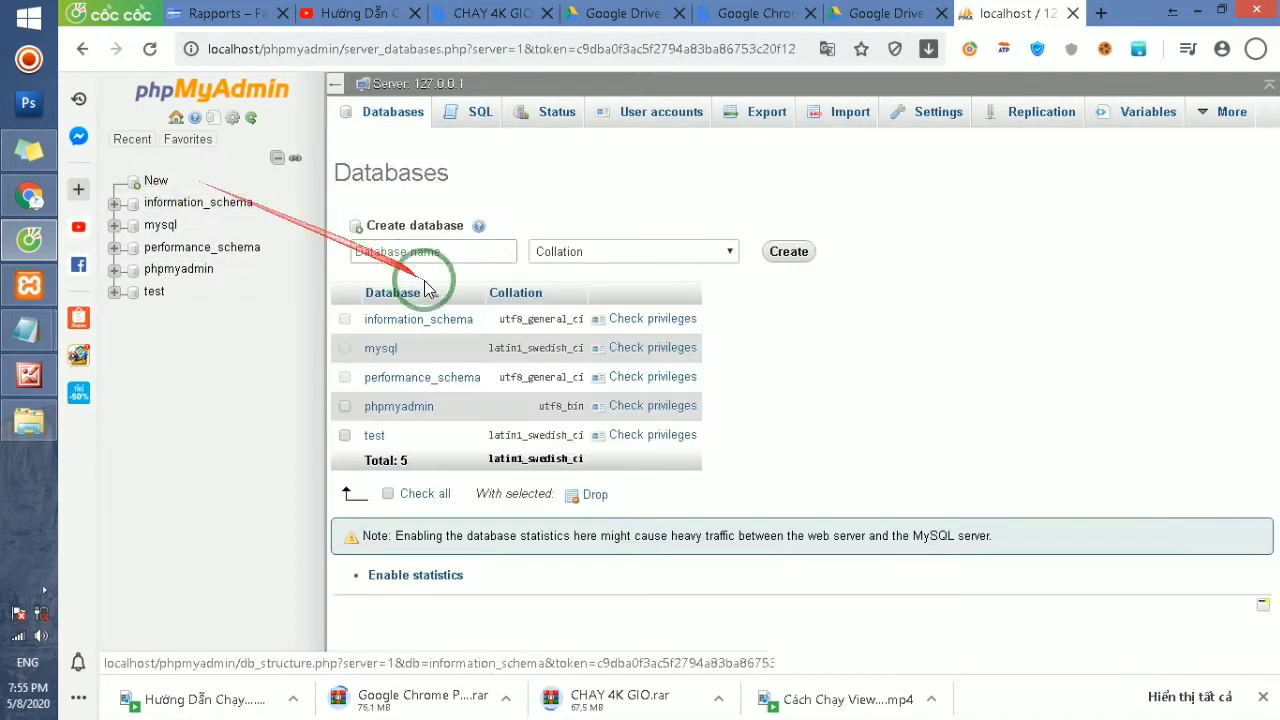
# - Create a database named tkwvideo with the utf8_unicode_ci collation
pyautogui.click(457, 251)
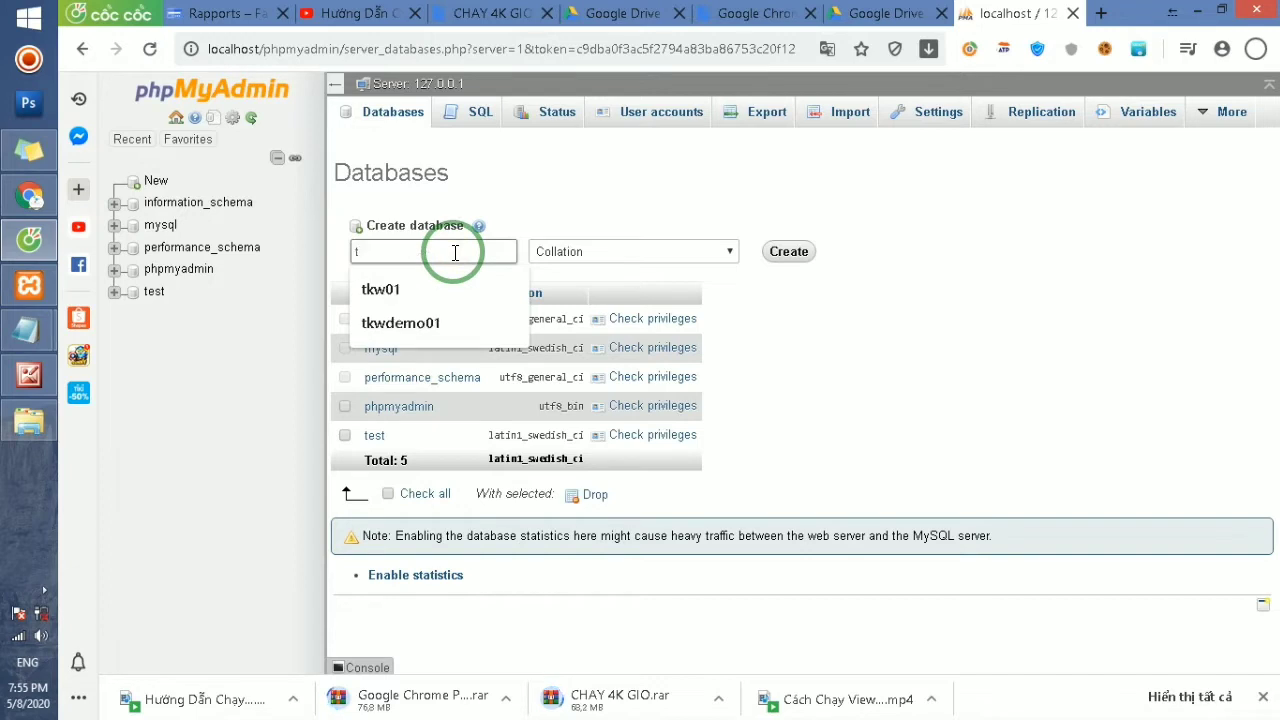
pyautogui.write('tkwwd')
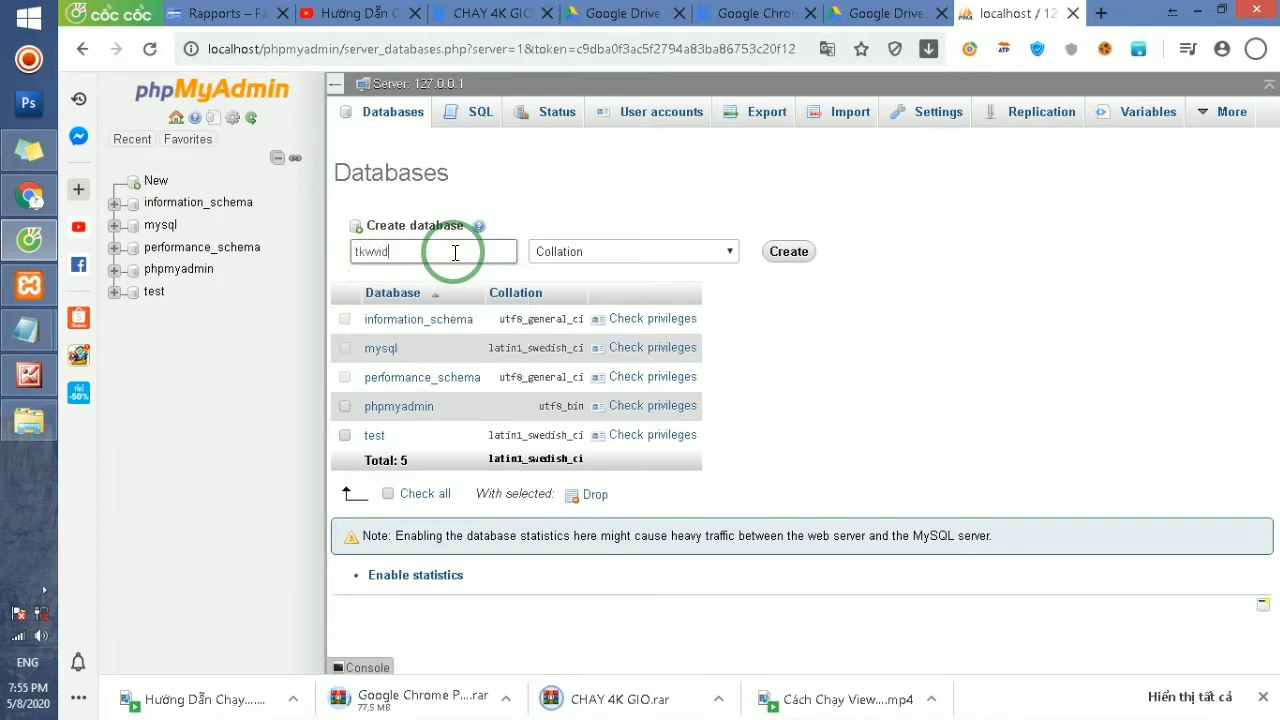
pyautogui.click(571, 251)
pyautogui.scroll(-5, 640, 448)
pyautogui.scroll(-20, 640, 448)
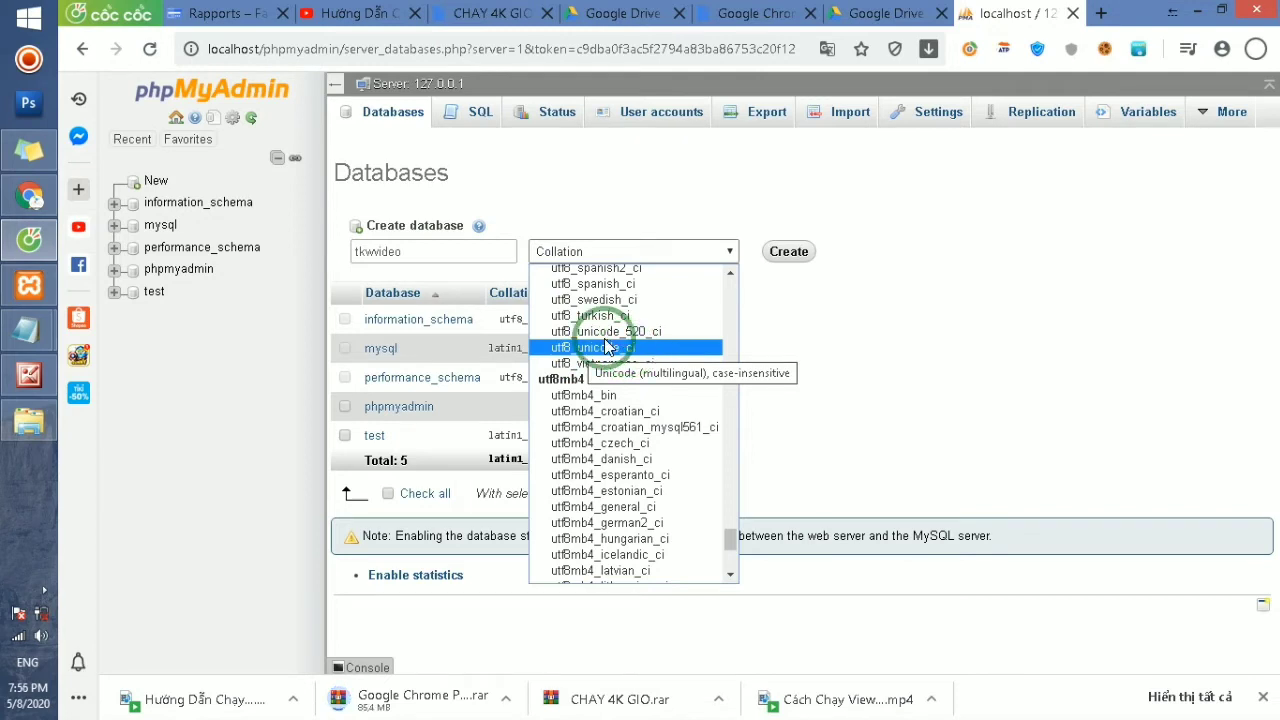
pyautogui.click(605, 347)
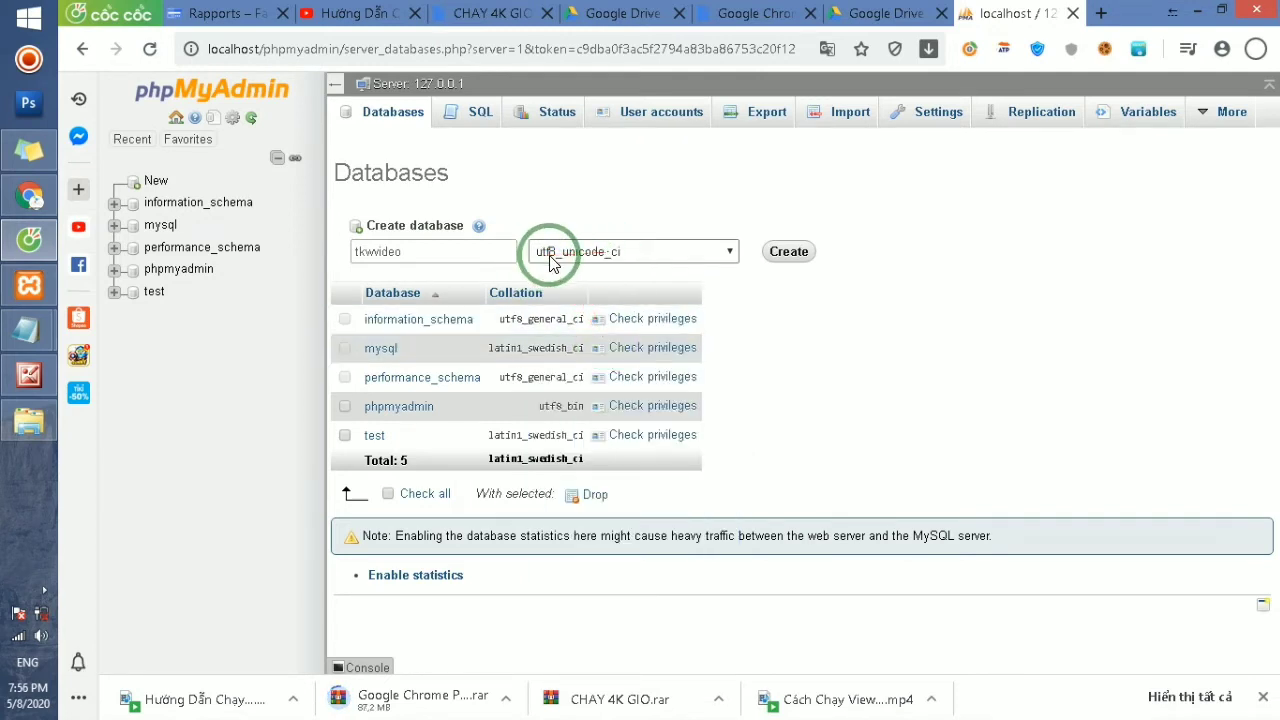
pyautogui.click(789, 252)
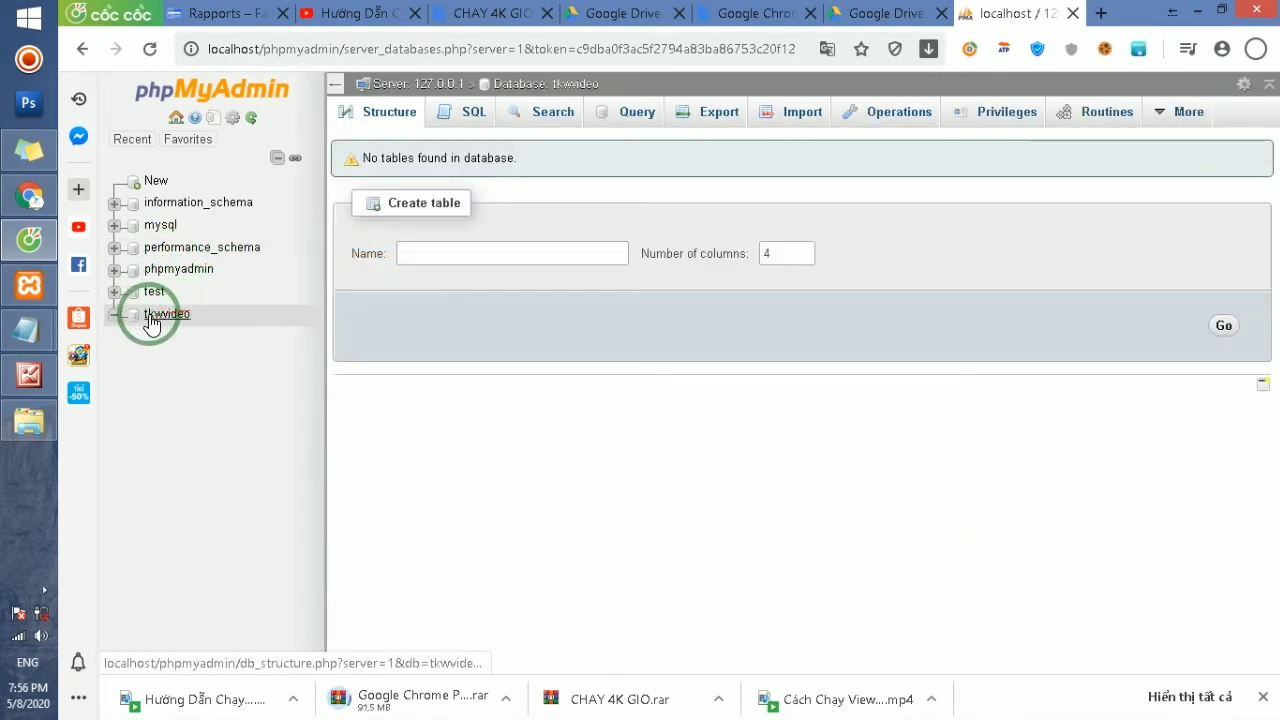
# - Check the tkwvideo folder's name inside XAMPP's htdocs folder and close the folder window
pyautogui.click(1200, 16)
pyautogui.click(1052, 380)
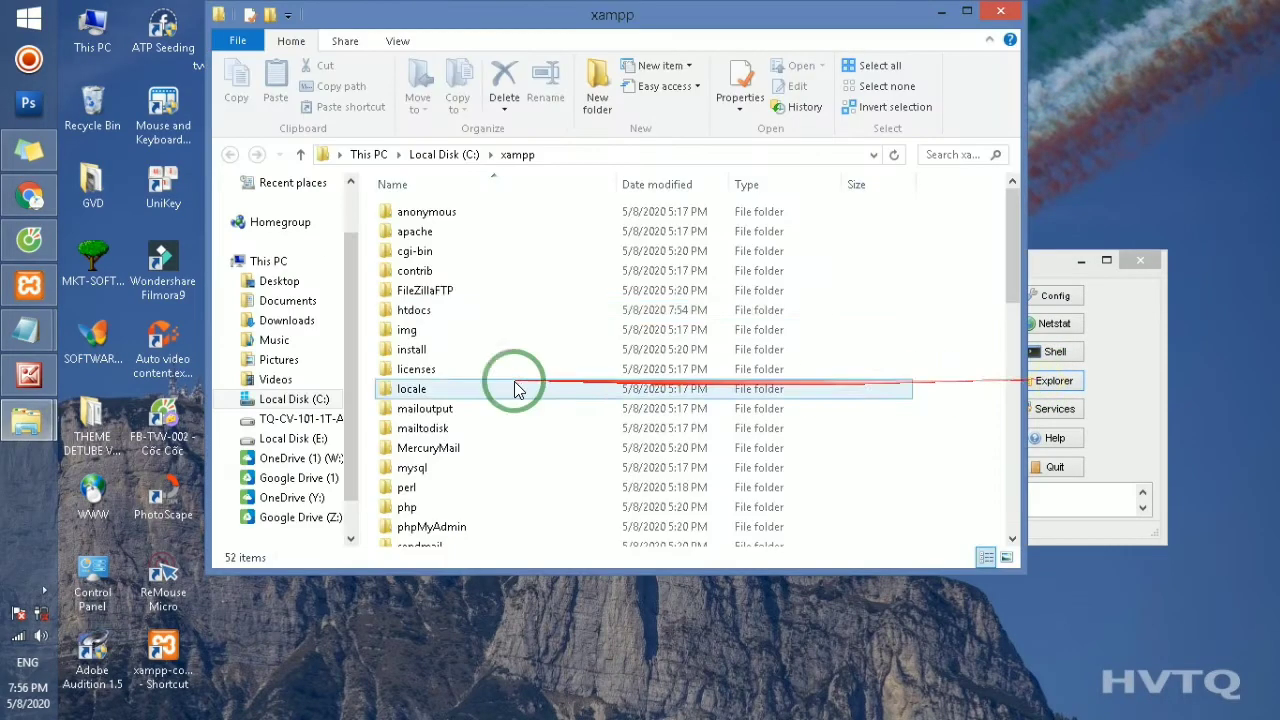
pyautogui.doubleClick(413, 310)
pyautogui.click(419, 252)
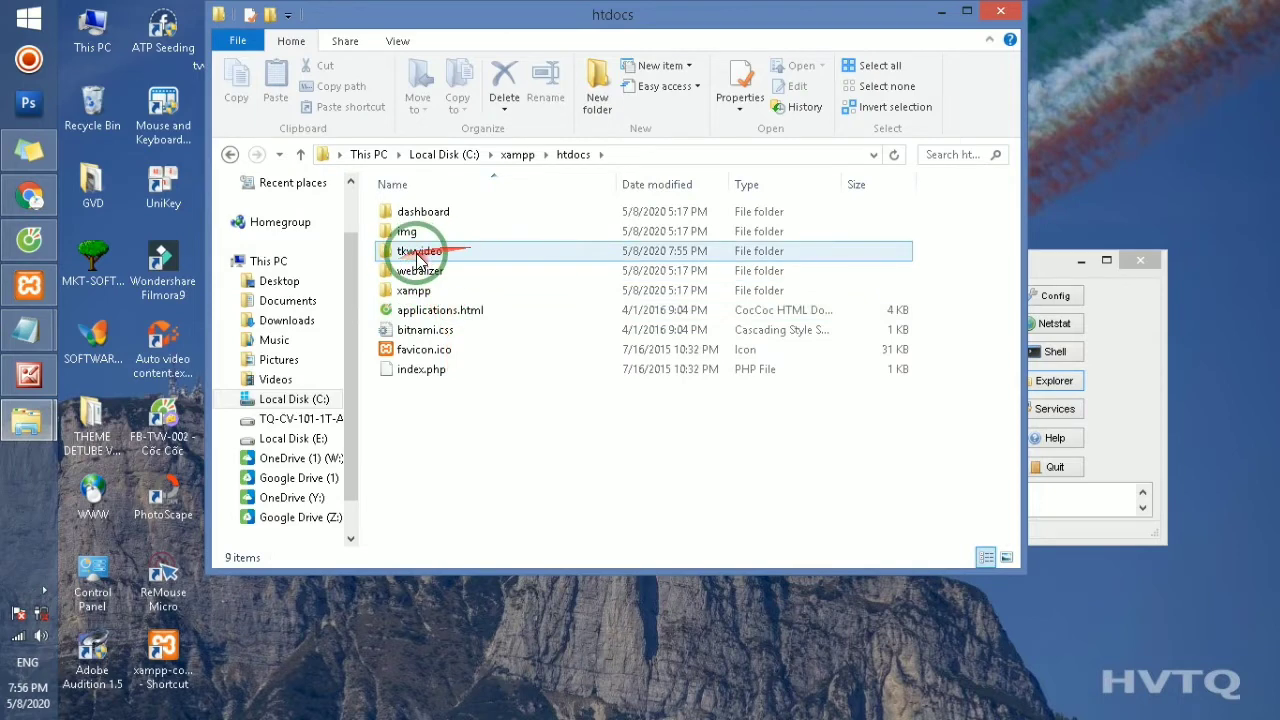
pyautogui.click(441, 255)
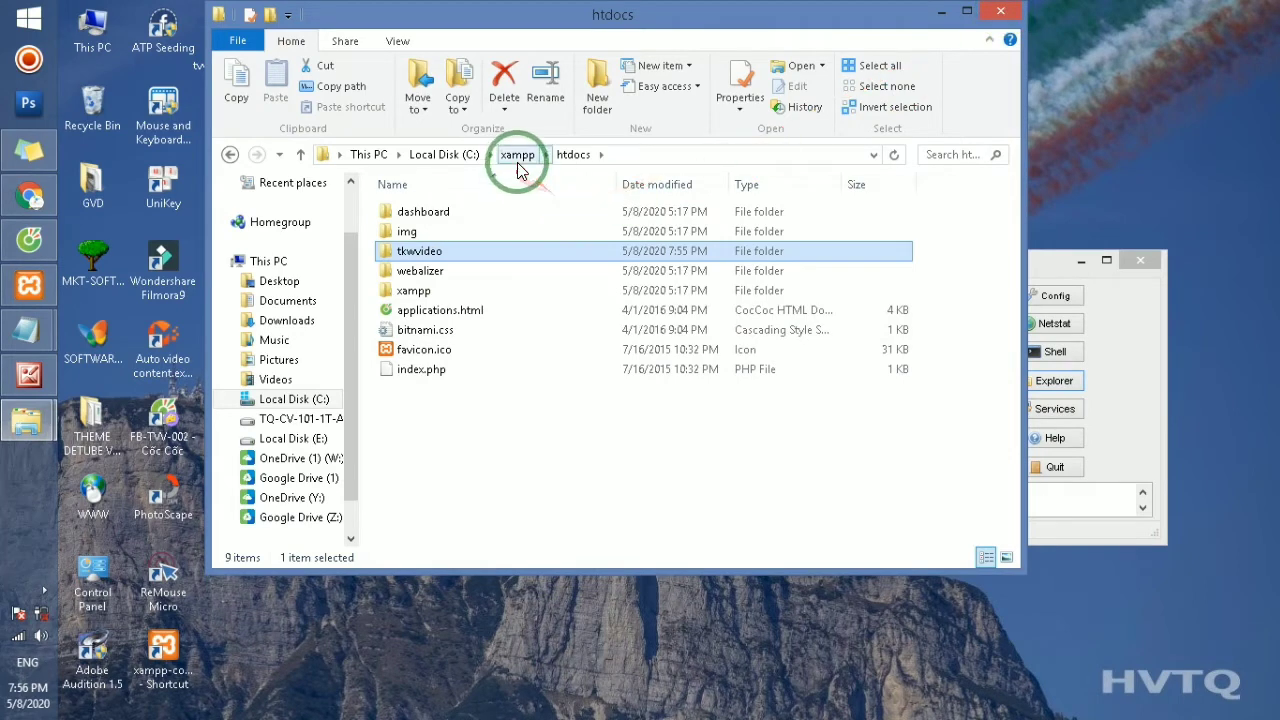
pyautogui.click(1004, 12)
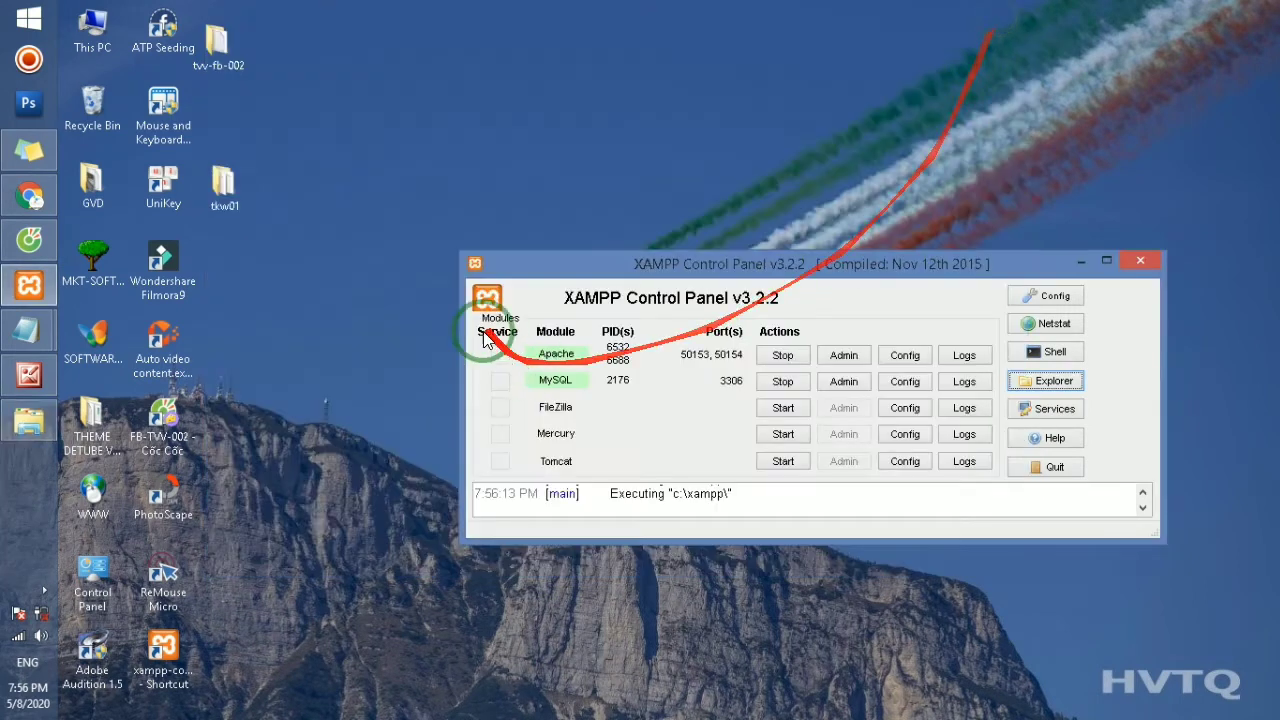
# - Return to the browser and load localhost/tkwvideo in place of the phpMyAdmin address
pyautogui.click(29, 241)
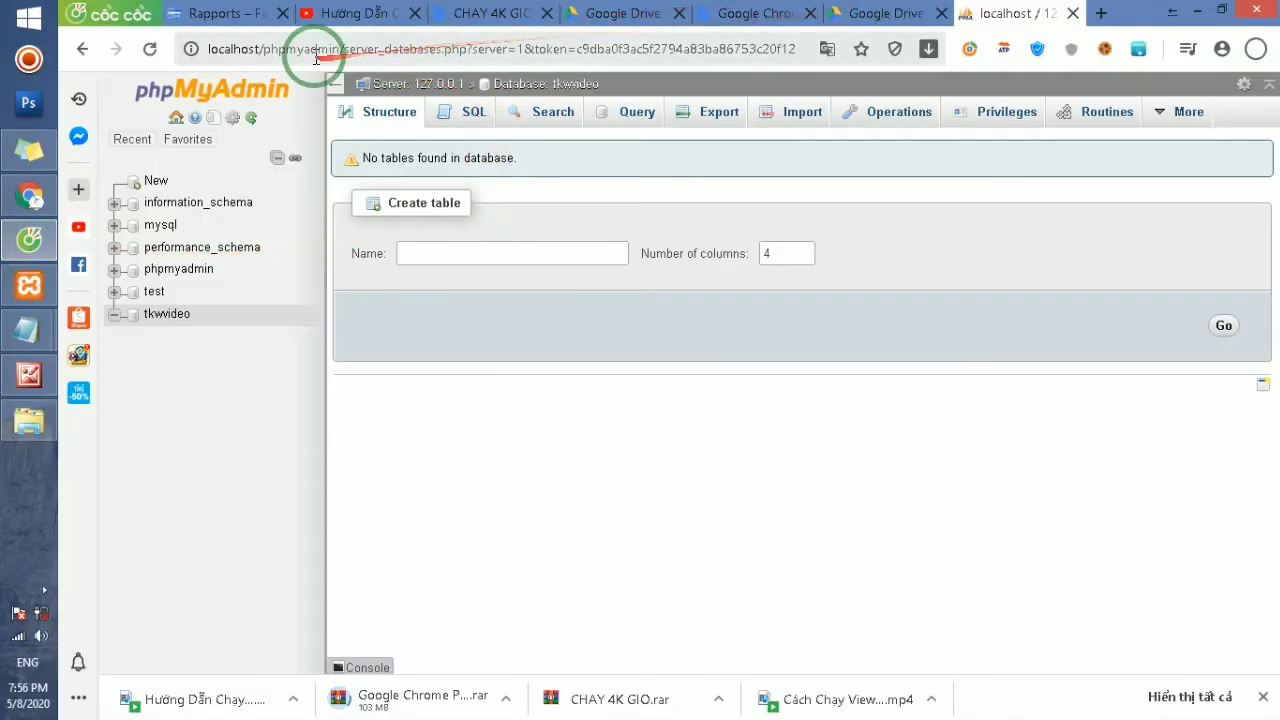
pyautogui.moveTo(268, 52); pyautogui.dragTo(905, 48)
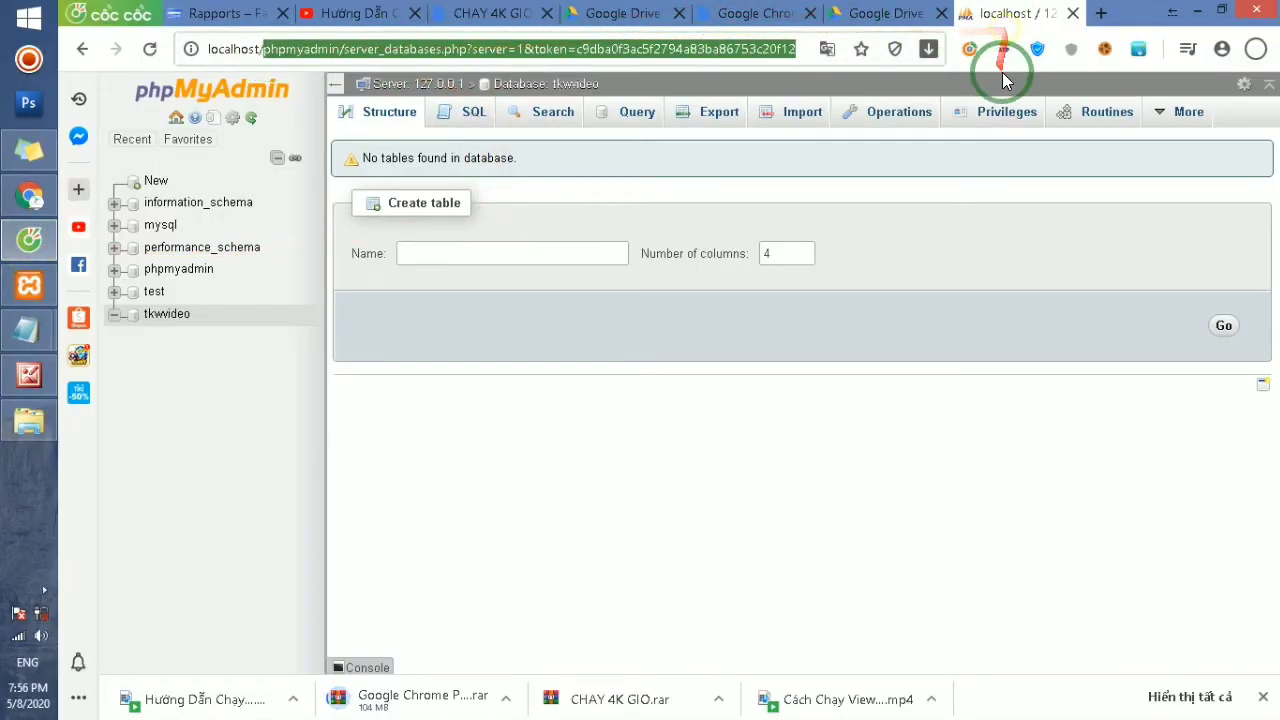
pyautogui.press('BackSpace')
pyautogui.write('tkw')
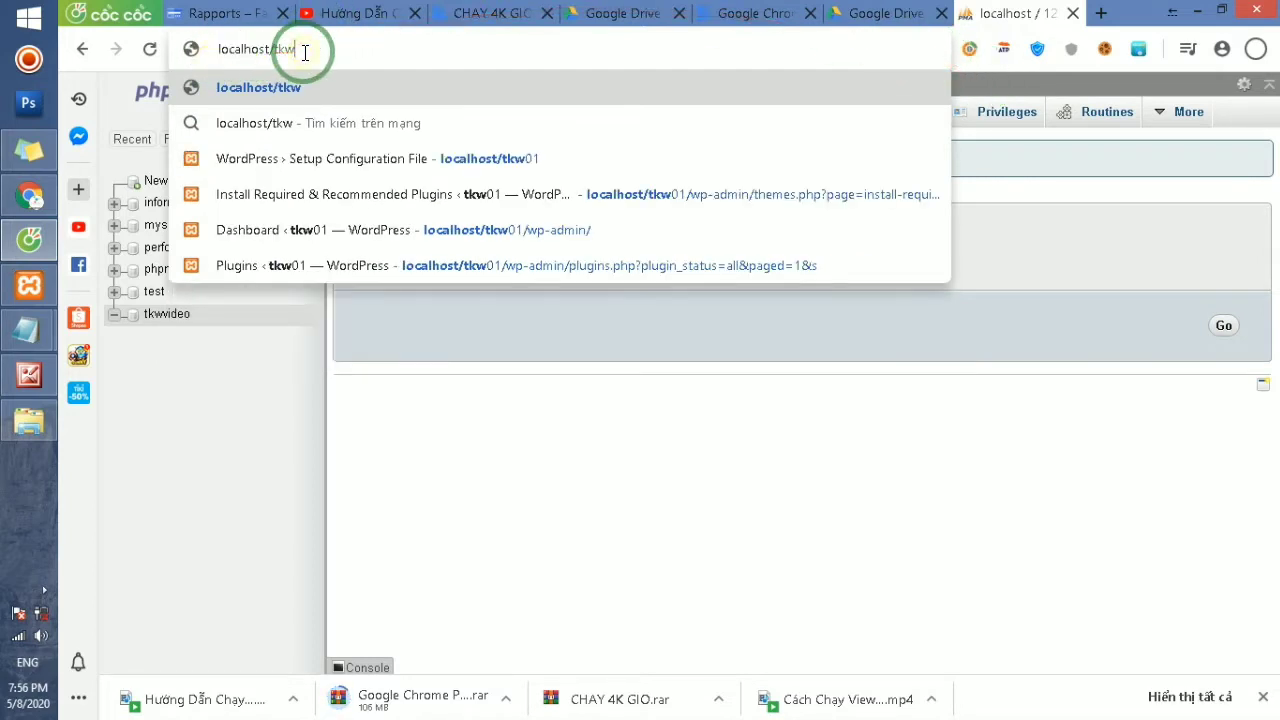
pyautogui.write('vid')
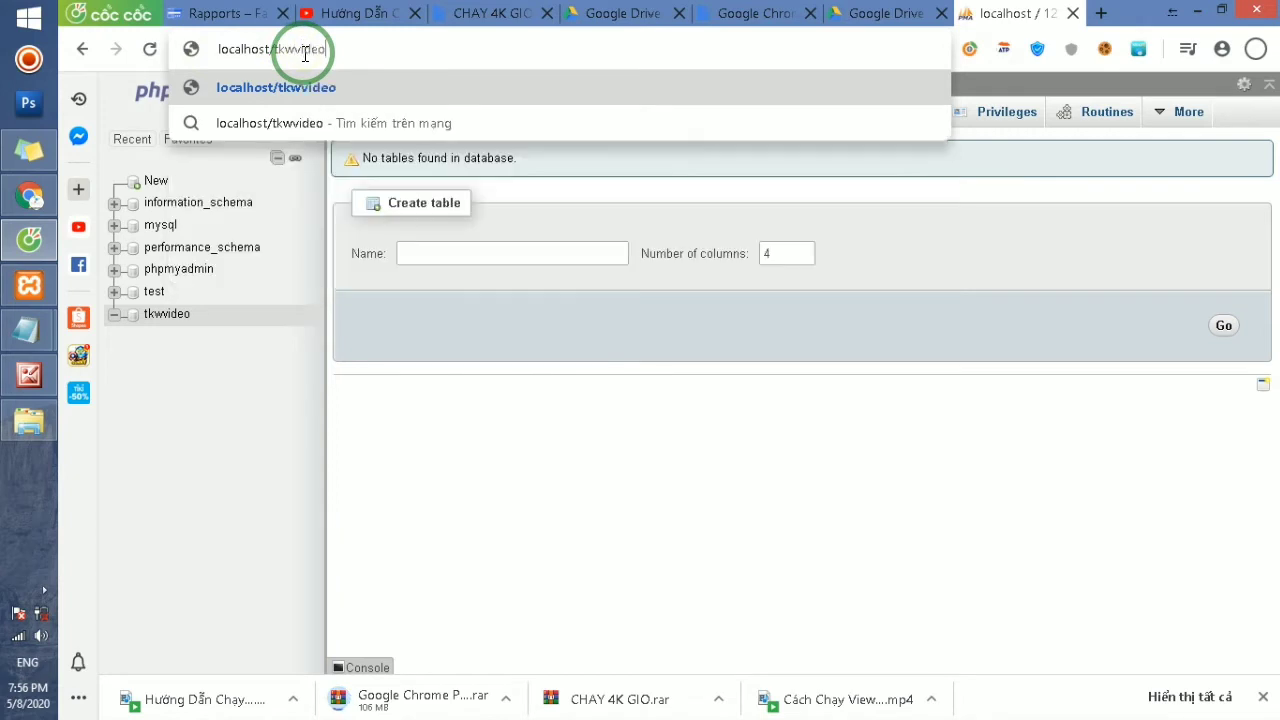
pyautogui.write('eo')
pyautogui.press('Return')
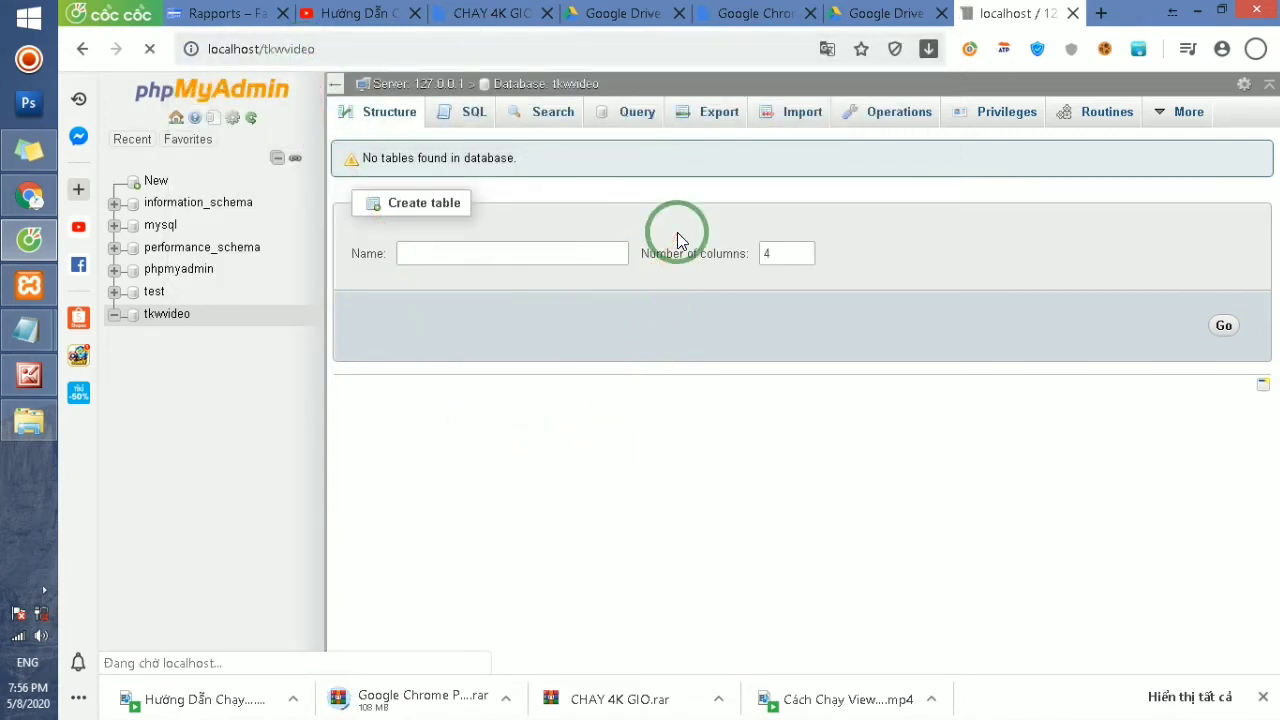
pyautogui.click(315, 49)
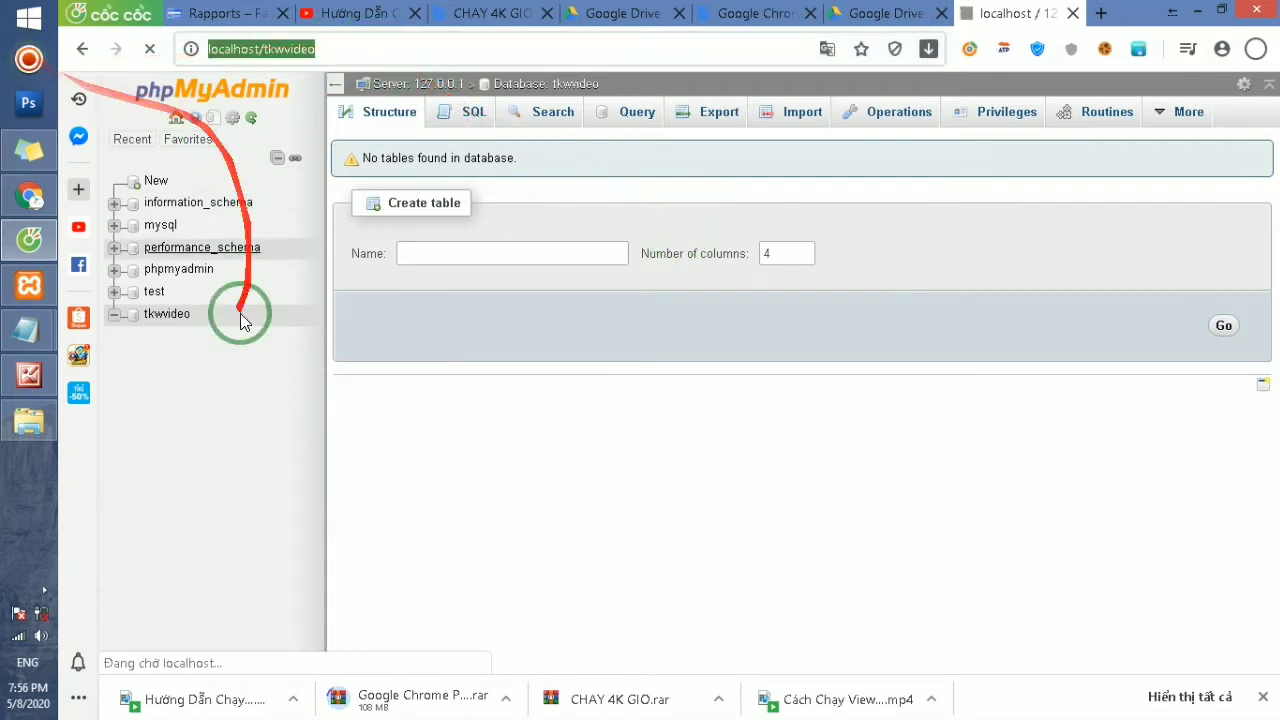
# - Review the lesson 2 title about installing WordPress 4.1.3 in the Notepad outline and return to the browser
pyautogui.moveTo(28, 332)
pyautogui.click(129, 271)
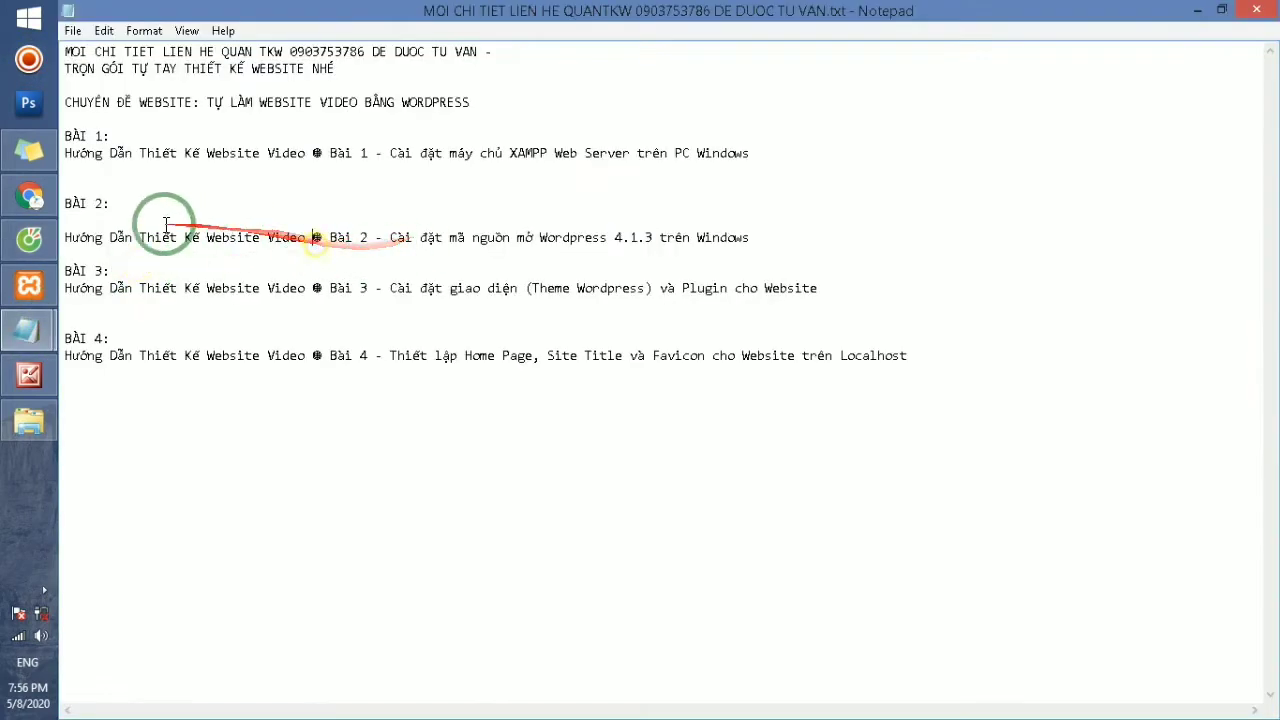
pyautogui.moveTo(63, 236); pyautogui.dragTo(777, 234)
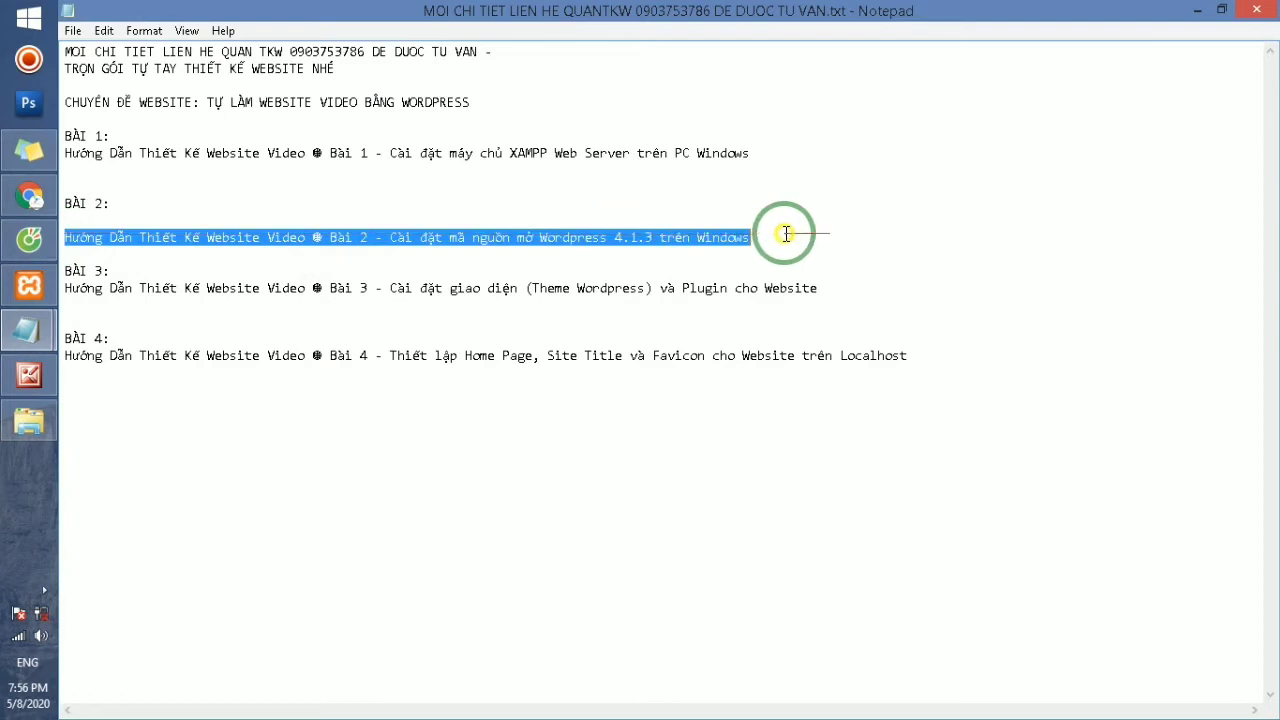
pyautogui.click(177, 251)
pyautogui.moveTo(390, 238); pyautogui.dragTo(750, 240)
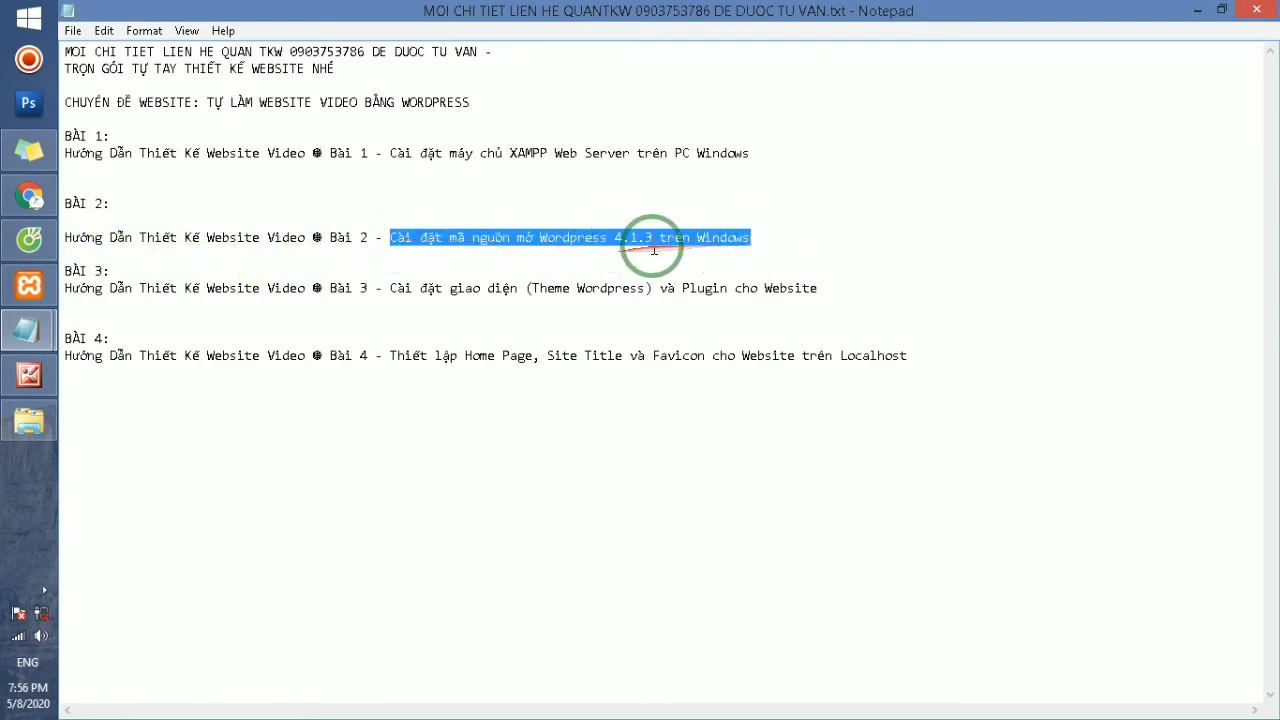
pyautogui.click(1198, 12)
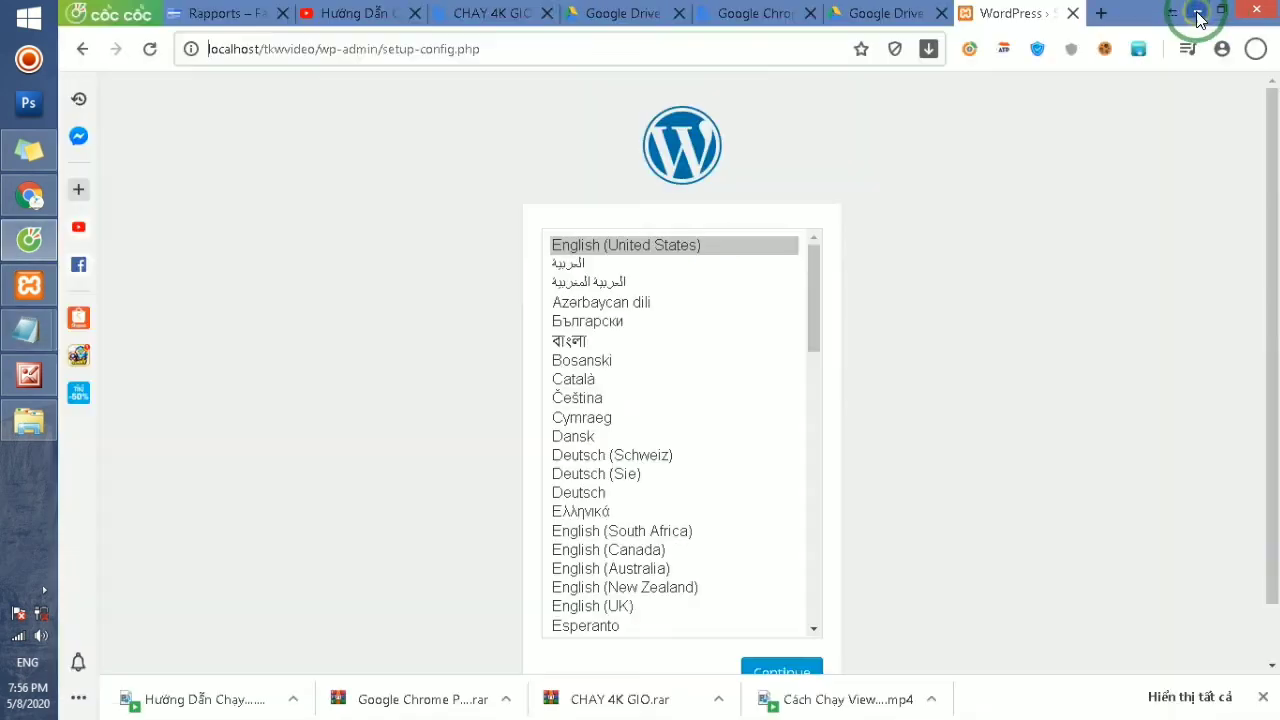